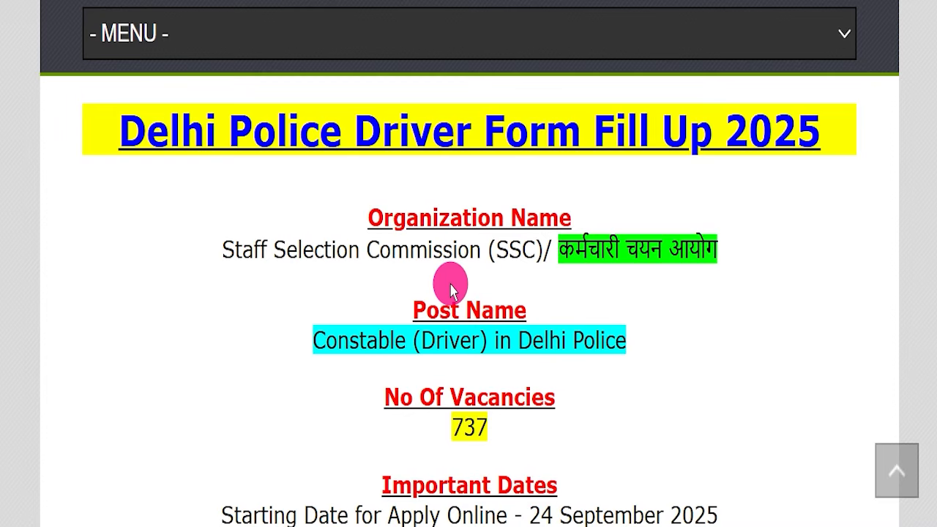
- Review the important dates for the Delhi Police driver vacancy, highlighting the last date for online application
scroll(649, 286, "down", 3)
left_click_drag(529, 364, 725, 358)
left_click(627, 370)
left_click_drag(514, 366, 680, 366)
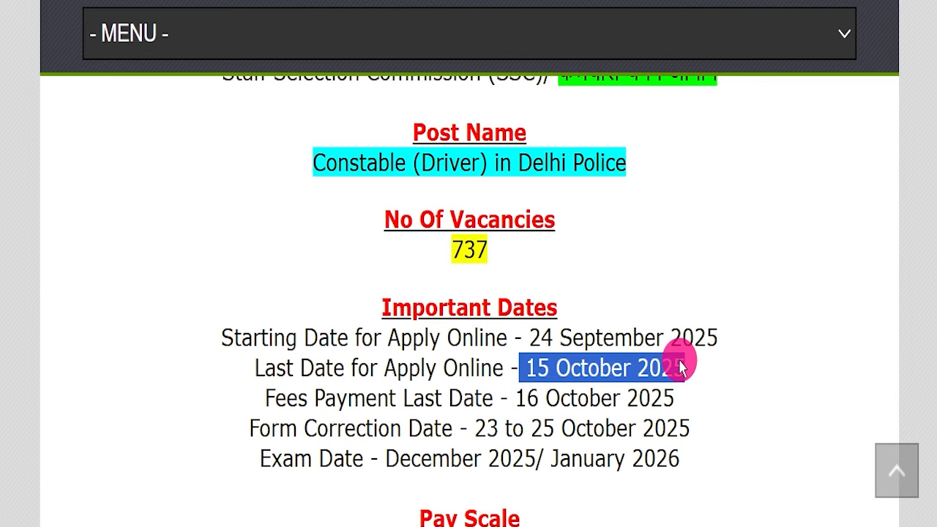
left_click(688, 369)
scroll(567, 306, "up", 3)
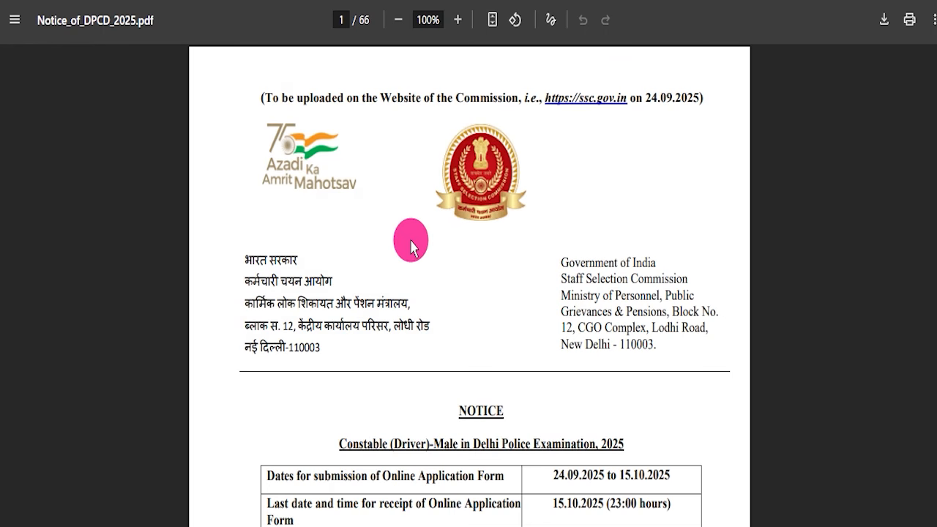
- Skim the opening pages of the recruitment notice PDF and the Personal Details form of the One Time Registration
scroll(411, 248, "down", 10)
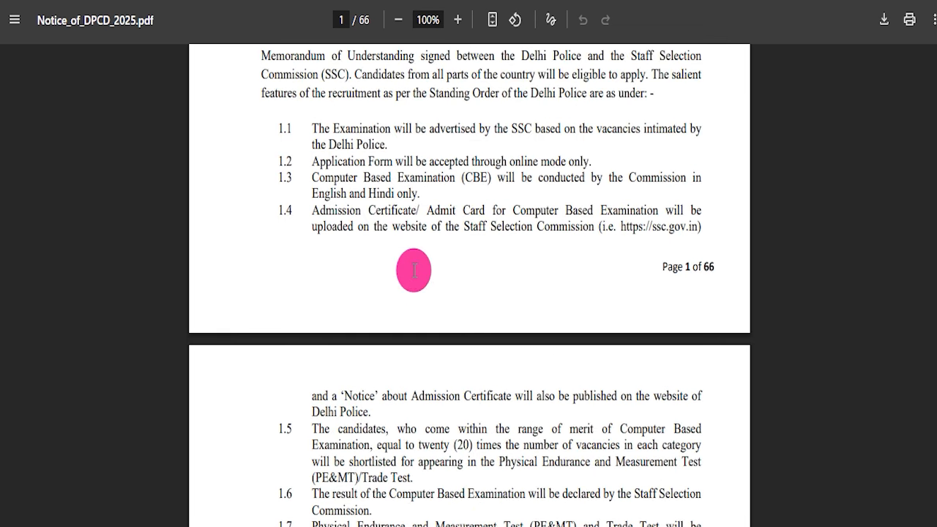
scroll(414, 270, "up", 10)
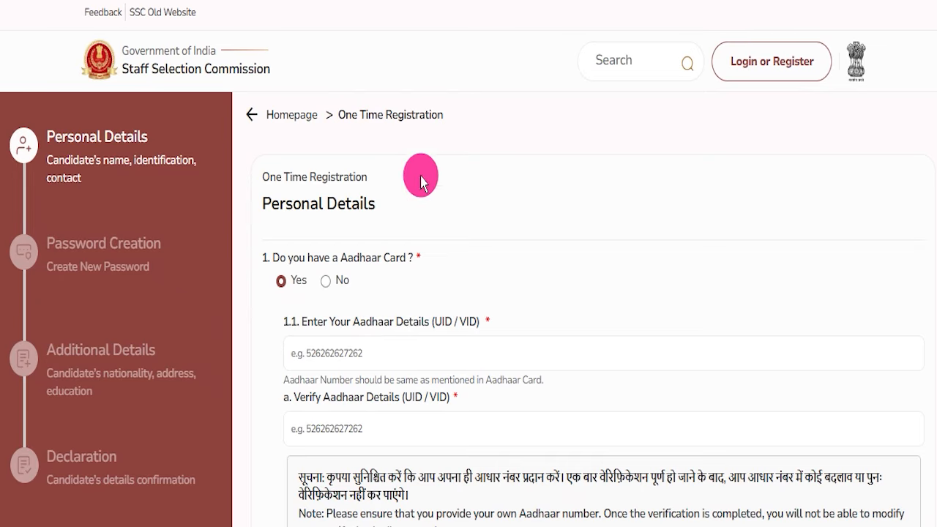
scroll(519, 215, "down", 15)
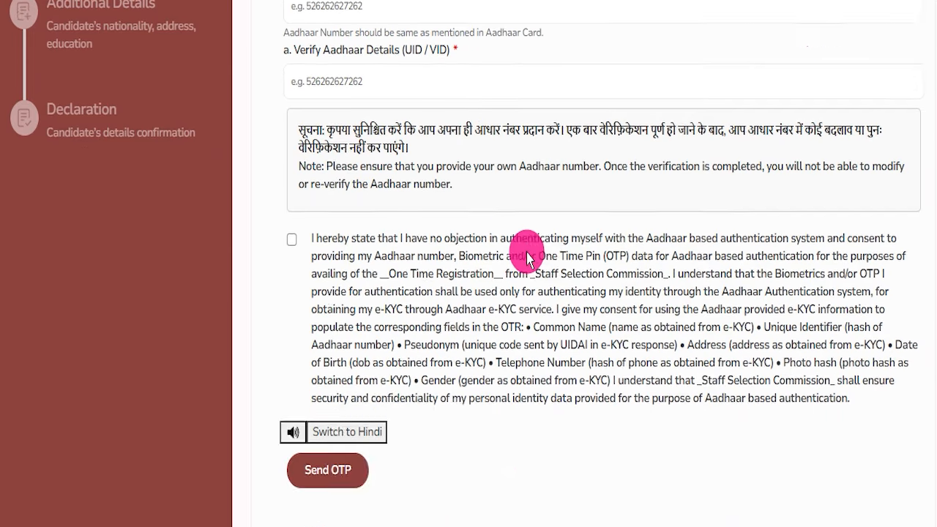
scroll(530, 270, "down", 10)
scroll(529, 268, "up", 11)
scroll(531, 272, "up", 15)
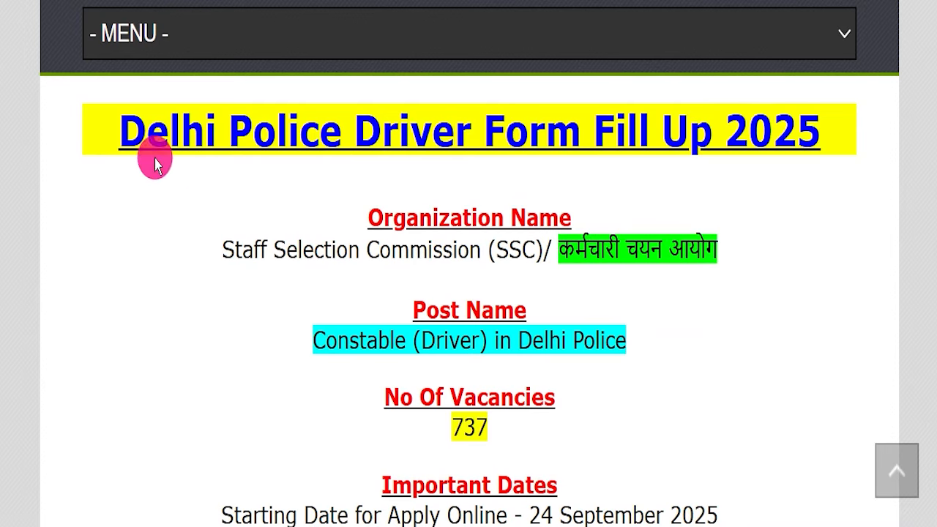
- Highlight the "Delhi Police Driver Form Fill Up 2025" heading and look over the beginning of the article and the site header
left_click_drag(118, 132, 821, 131)
left_click(744, 359)
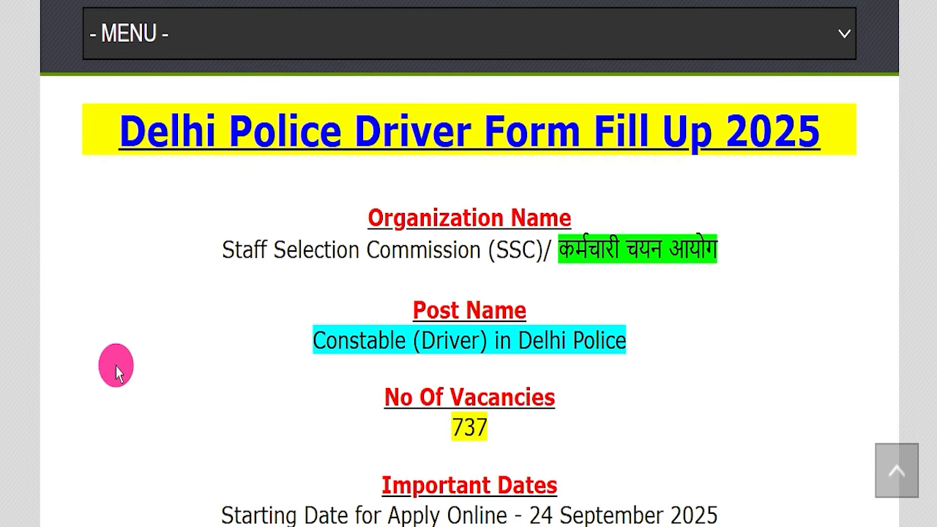
scroll(184, 322, "up", 13)
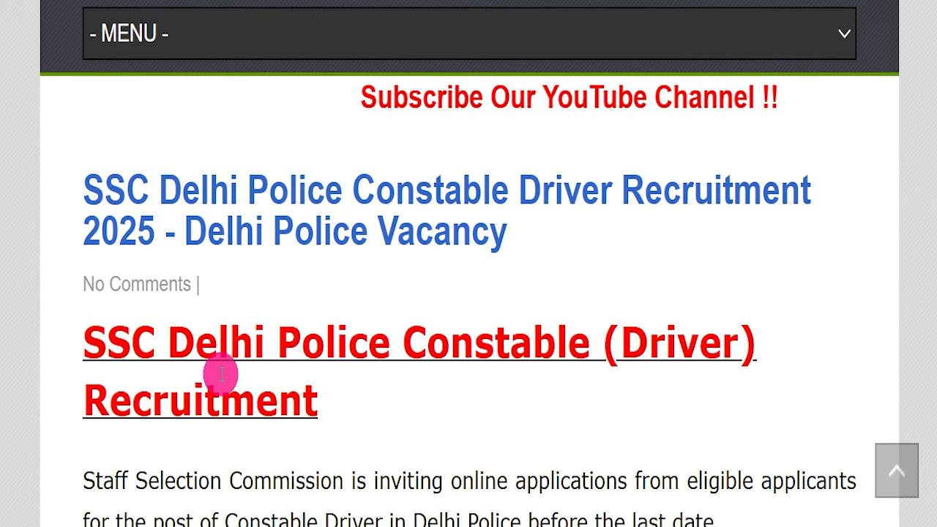
scroll(221, 379, "up", 2)
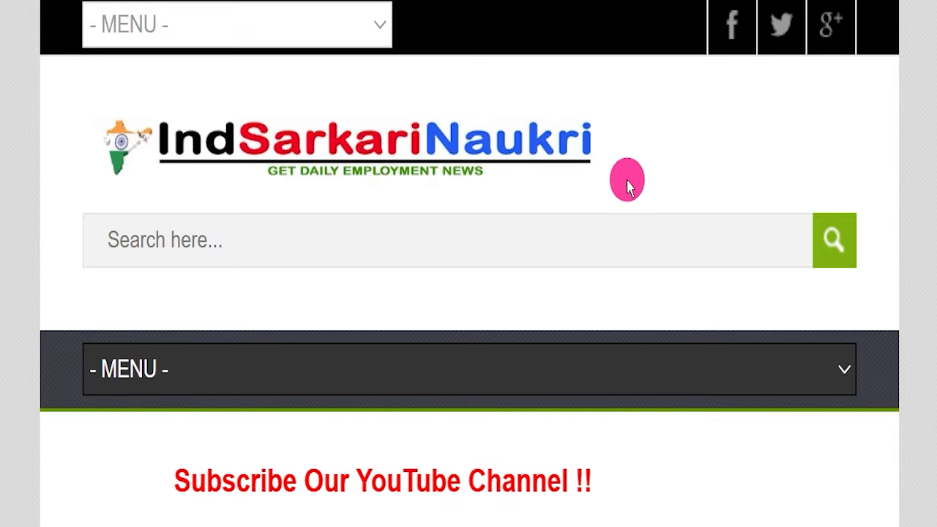
scroll(423, 216, "down", 10)
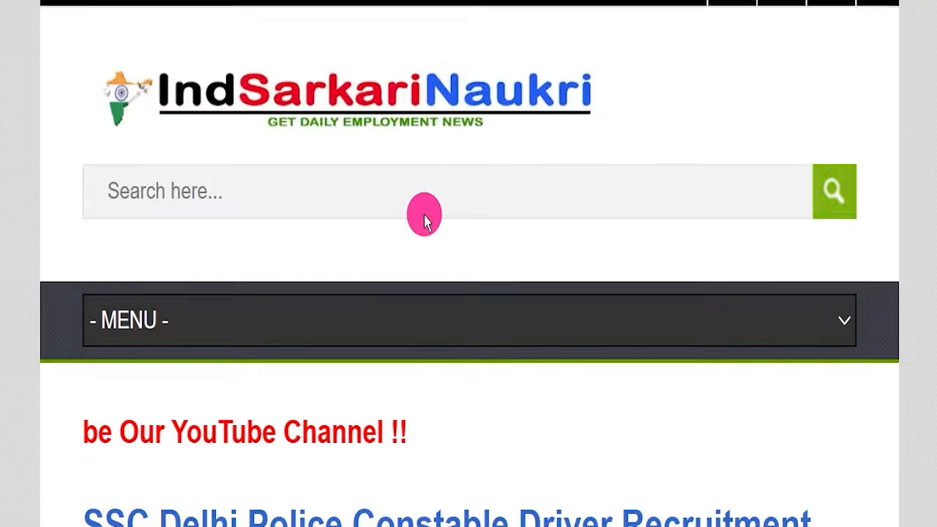
scroll(423, 244, "down", 6)
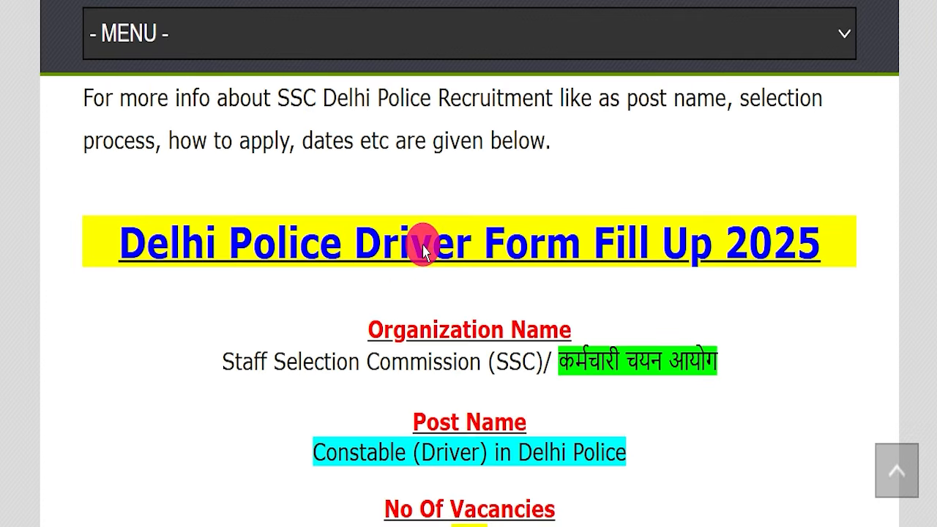
scroll(424, 245, "down", 1)
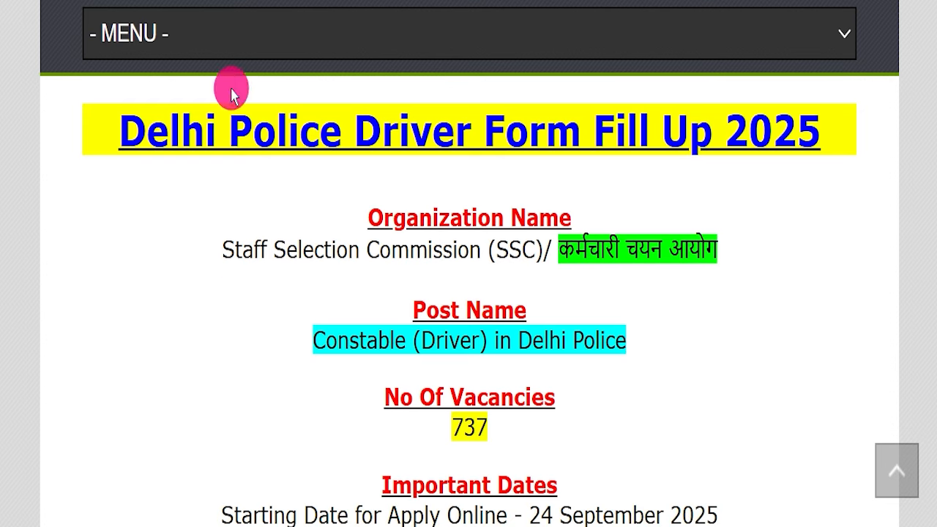
- Highlight the organization name, post name and number of vacancies in the recruitment summary
left_click(149, 190)
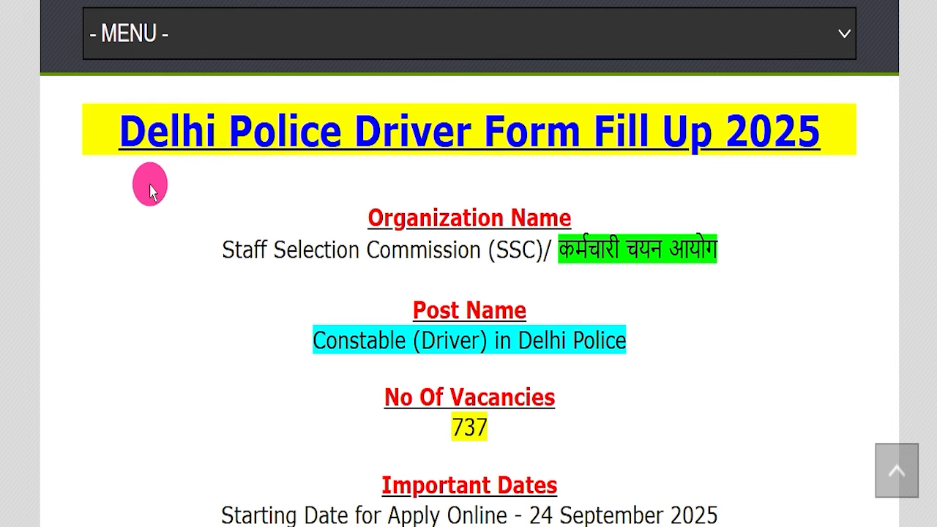
left_click_drag(90, 121, 821, 124)
left_click_drag(184, 251, 85, 253)
left_click(731, 245)
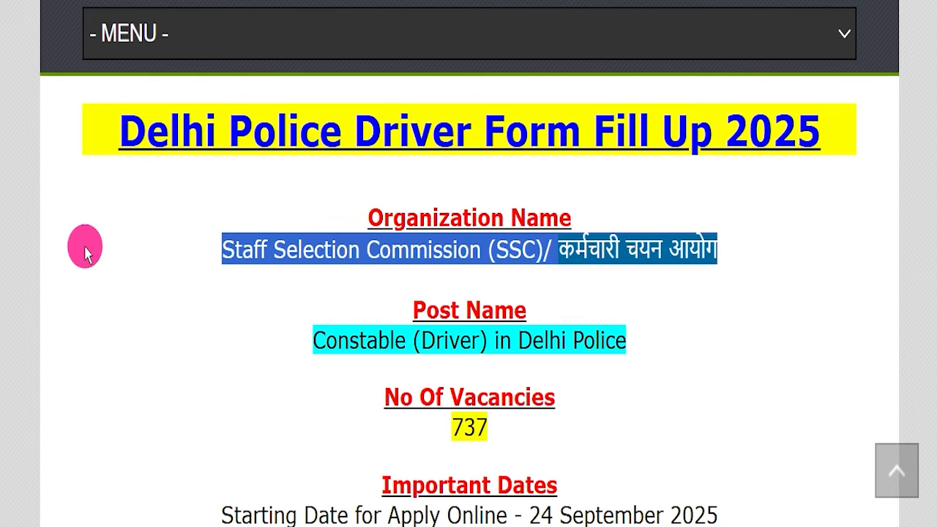
left_click_drag(286, 342, 634, 337)
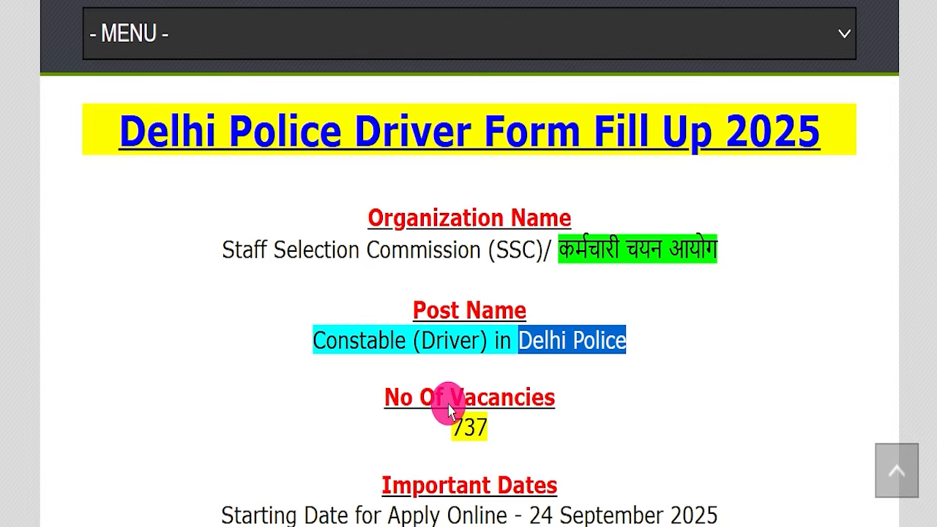
left_click_drag(401, 426, 498, 428)
- Underline the last date for online application under Important Dates in red and draw a check mark beside it
scroll(732, 330, "down", 3)
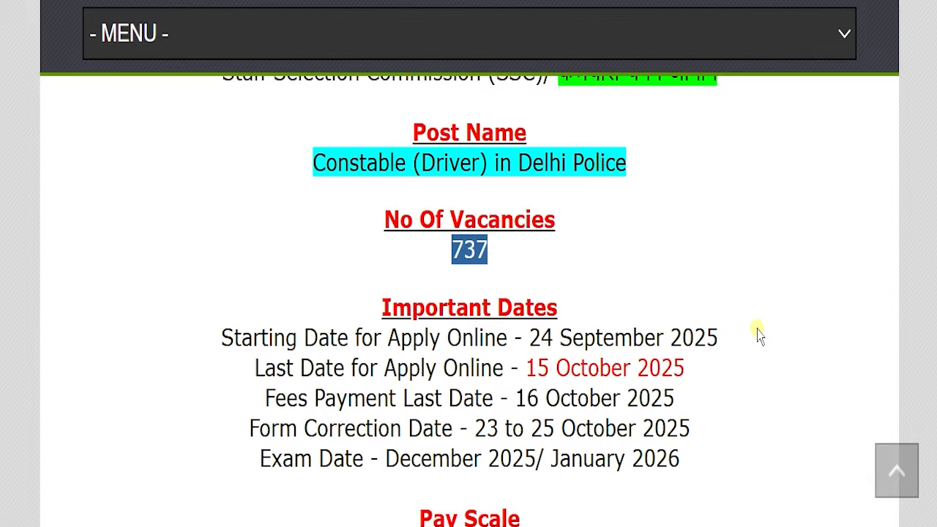
left_click_drag(505, 369, 667, 371)
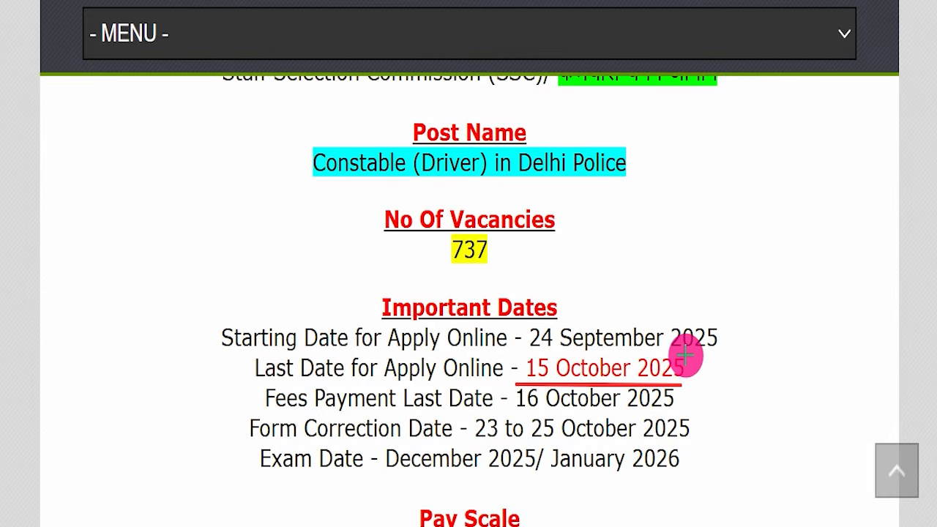
left_click_drag(851, 290, 855, 286)
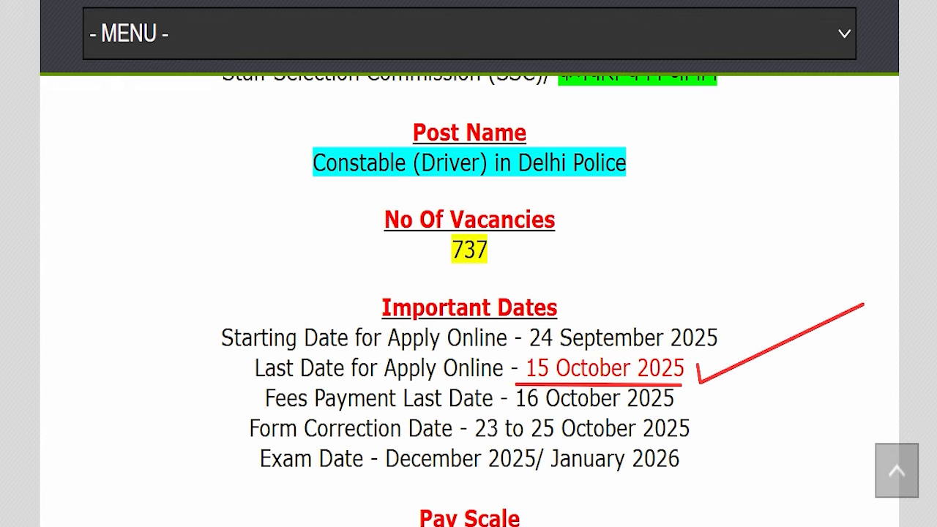
- Highlight the pay scale, the educational qualification with driving license requirement, and the age limit
scroll(488, 324, "down", 4)
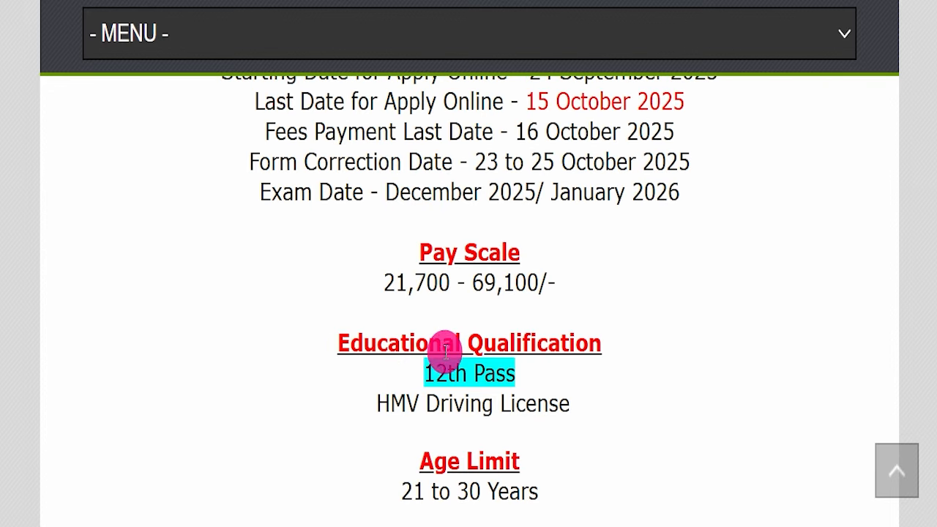
left_click_drag(329, 285, 586, 269)
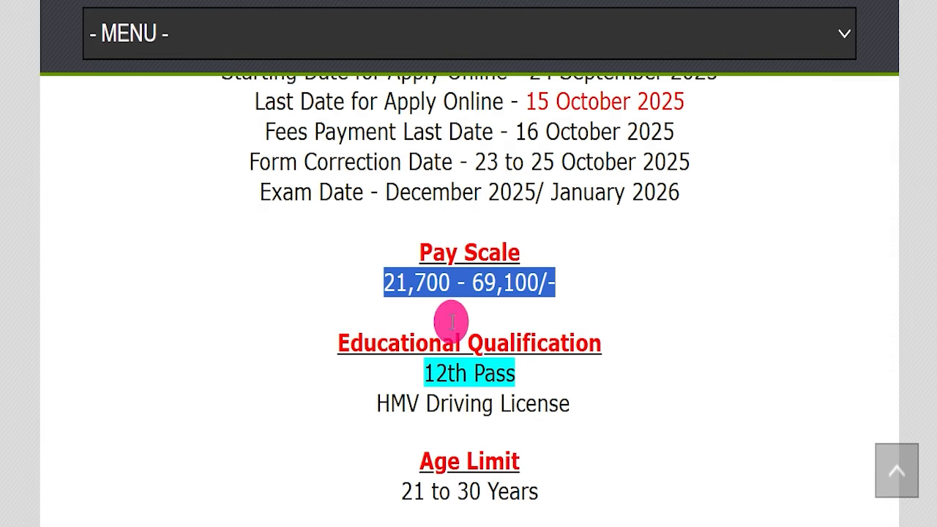
left_click_drag(359, 364, 521, 371)
scroll(567, 187, "down", 3)
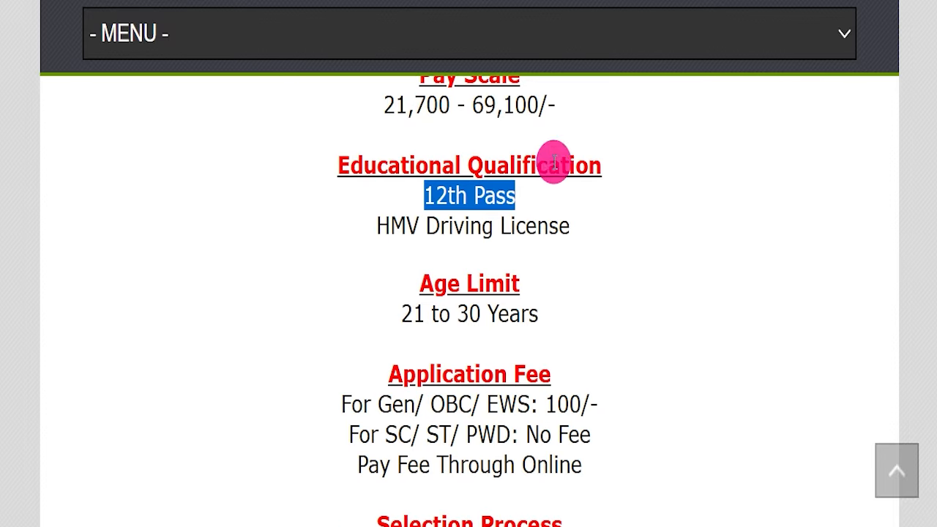
left_click_drag(350, 222, 571, 211)
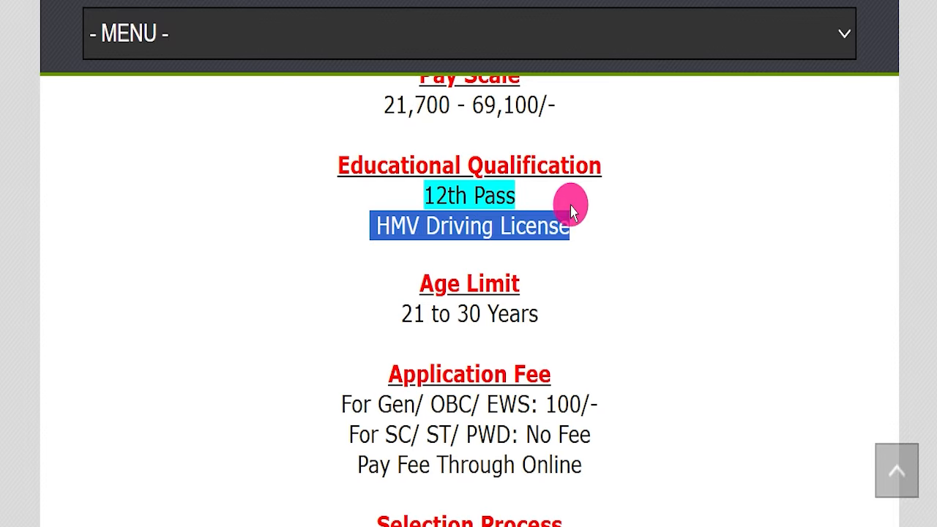
left_click_drag(379, 316, 602, 310)
- Highlight the category-wise application fees and the fee payment mode
scroll(602, 309, "down", 3)
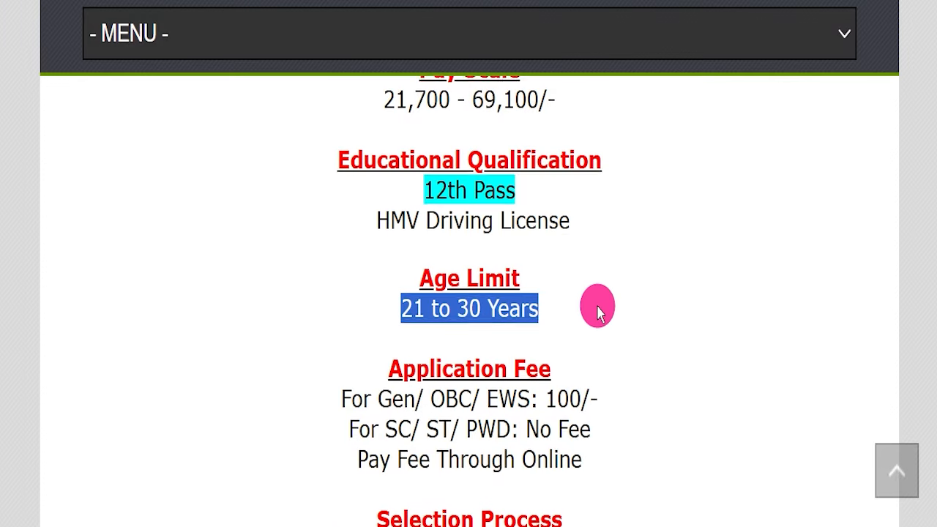
left_click_drag(296, 233, 626, 262)
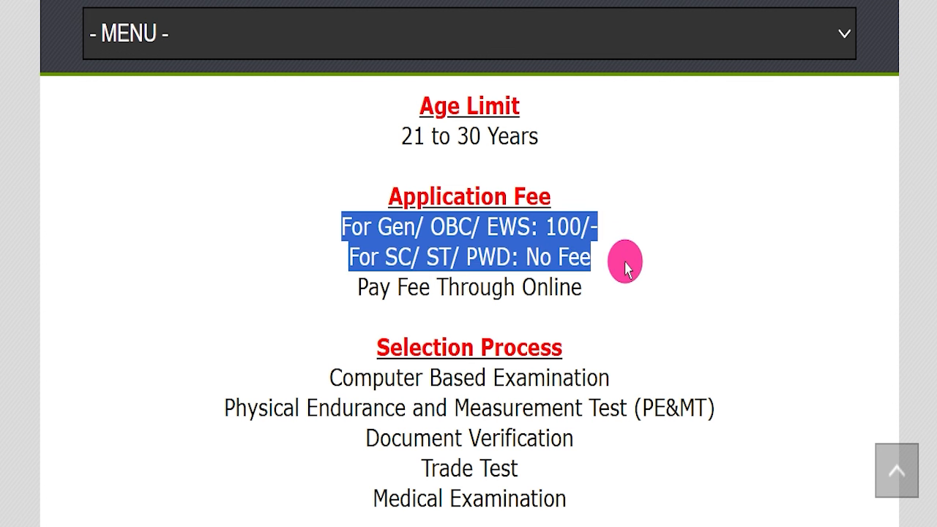
left_click_drag(615, 288, 519, 287)
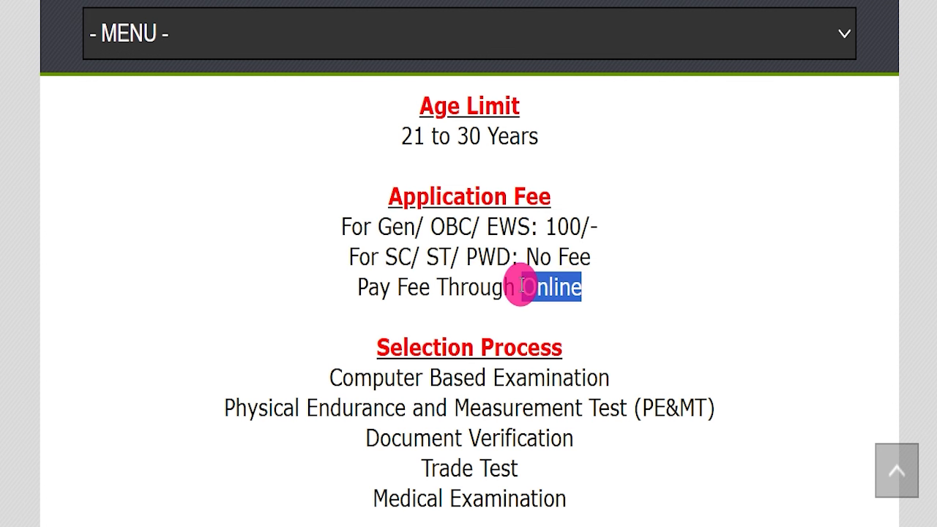
- Highlight all the stages listed under Selection Process, and clear the selection
scroll(407, 293, "down", 2)
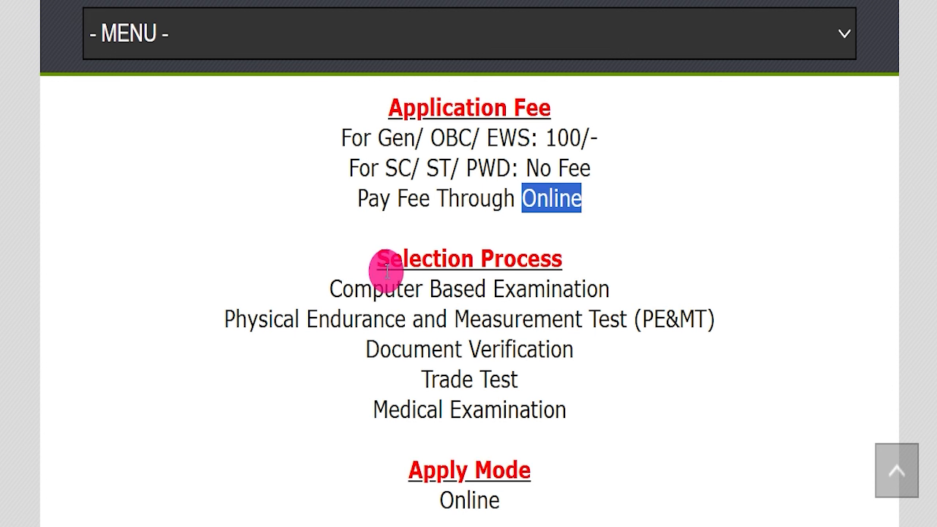
left_click_drag(295, 288, 631, 401)
scroll(627, 395, "down", 4)
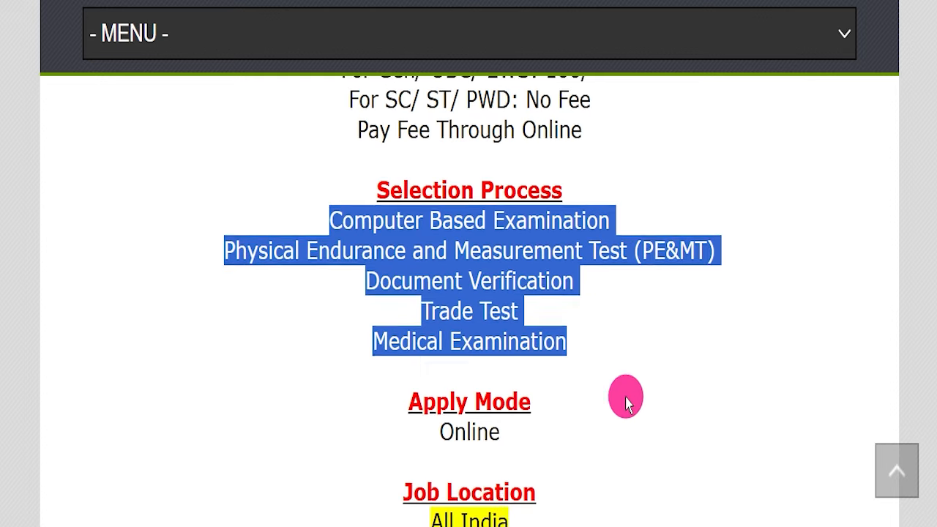
left_click(537, 325)
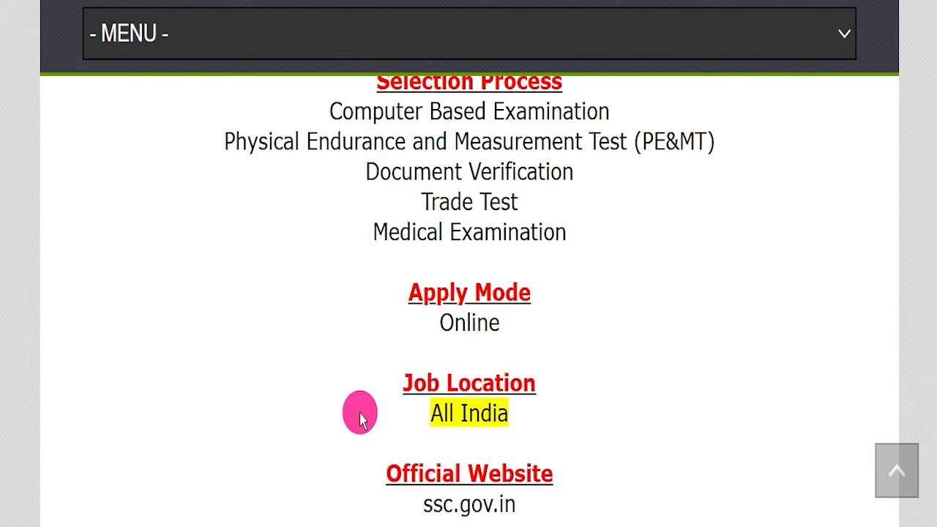
- Highlight the job location and official website address, and look over the Important Links section
left_click_drag(360, 419, 489, 411)
scroll(589, 276, "down", 4)
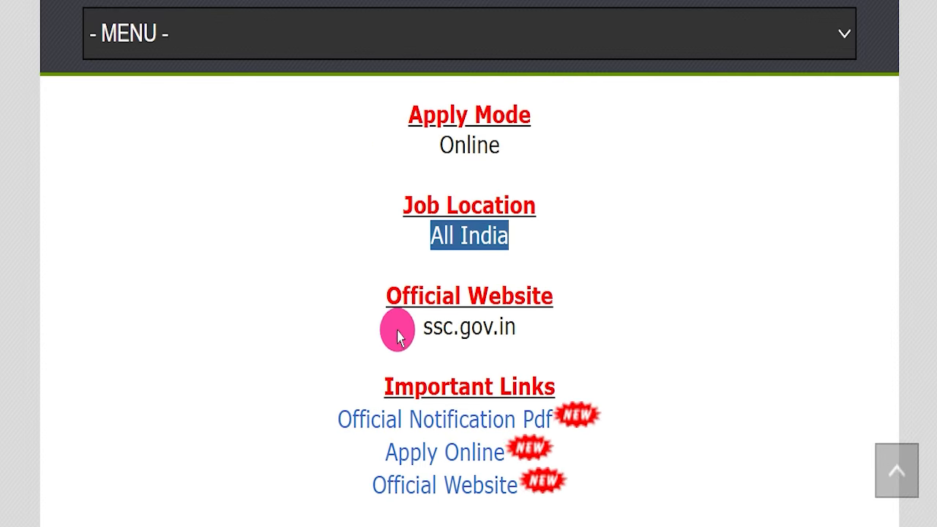
left_click_drag(403, 335, 556, 329)
scroll(565, 333, "down", 4)
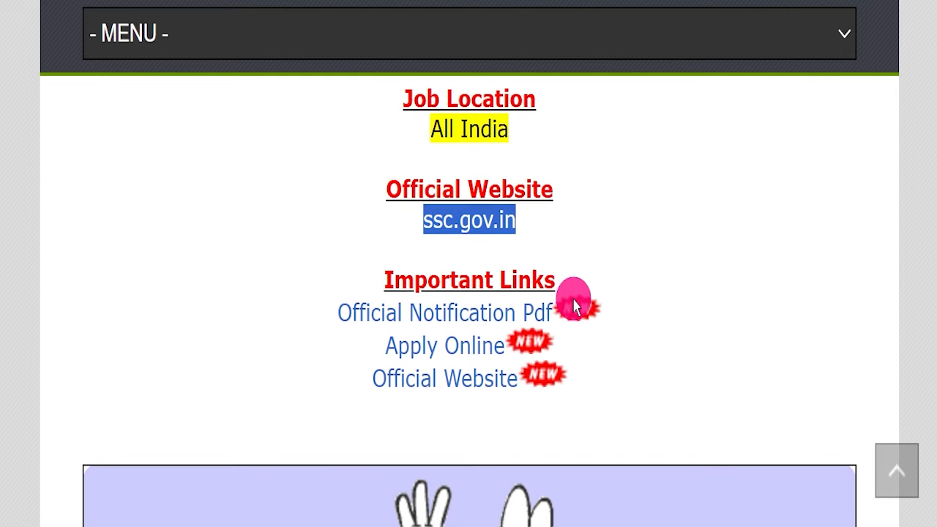
left_click_drag(325, 203, 594, 302)
left_click(589, 296)
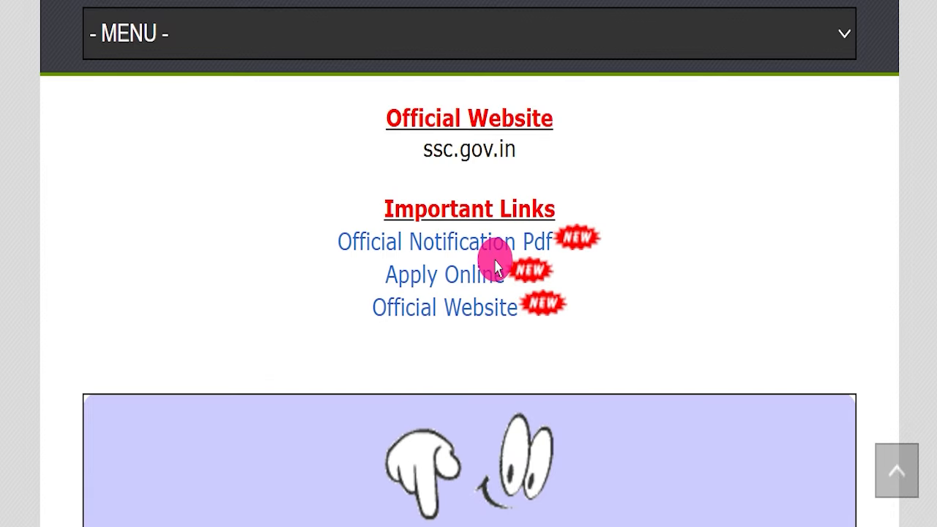
- Examine the official notification PDF for the exam dates, pay scale, category-wise vacancies and age limit
left_click_drag(295, 229, 547, 232)
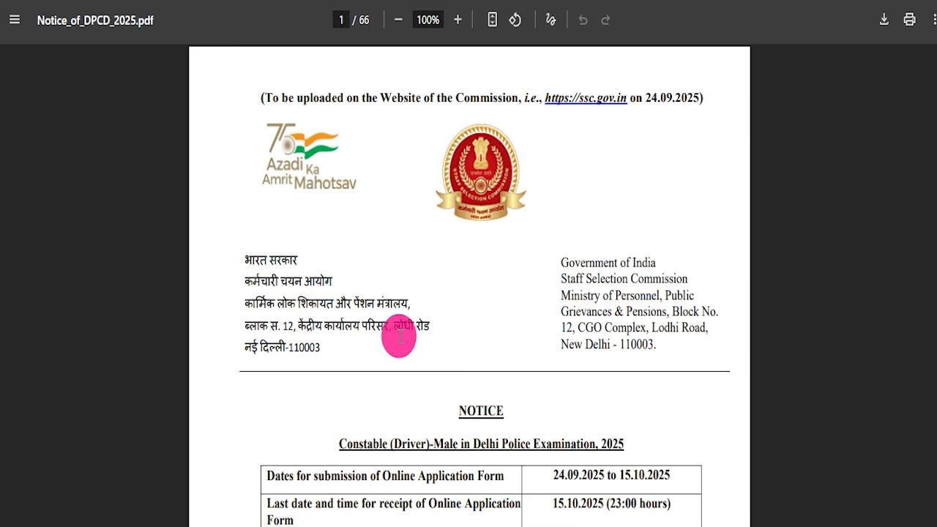
scroll(398, 337, "down", 12)
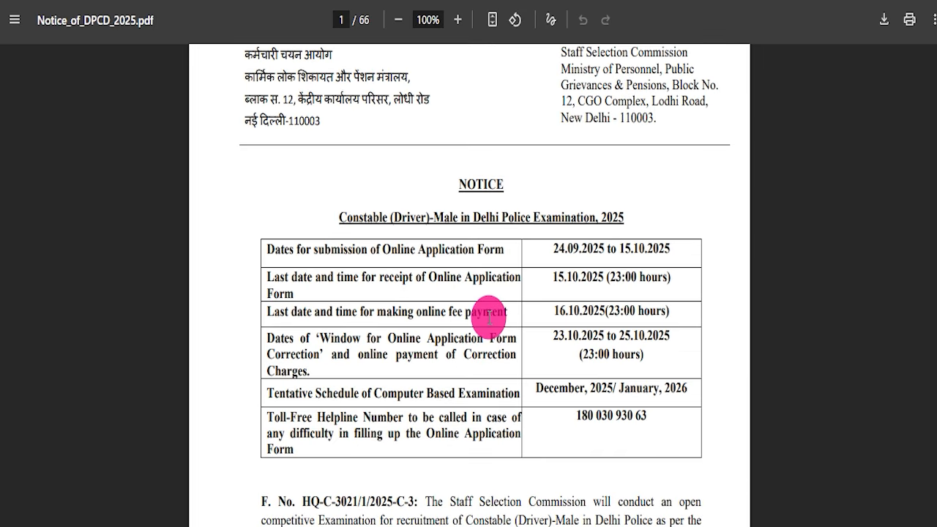
scroll(324, 414, "down", 9)
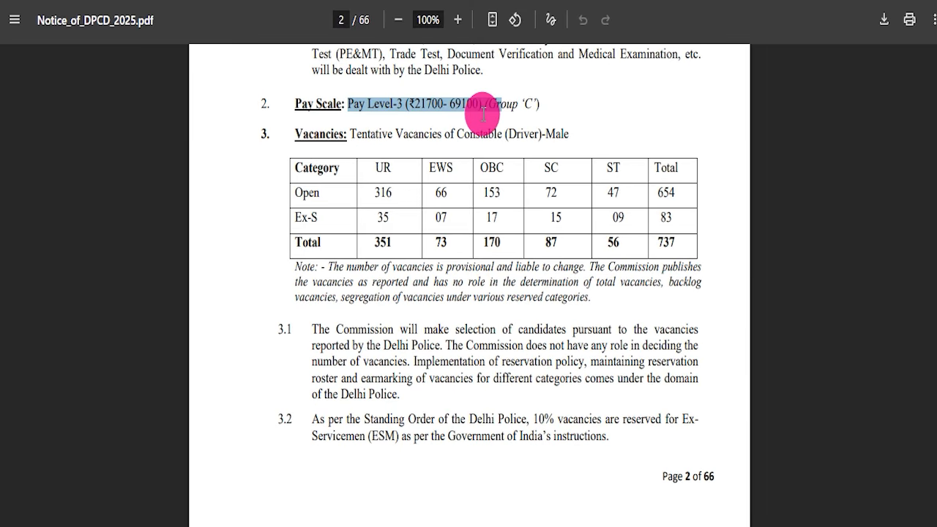
left_click_drag(545, 202, 554, 265)
scroll(473, 324, "down", 5)
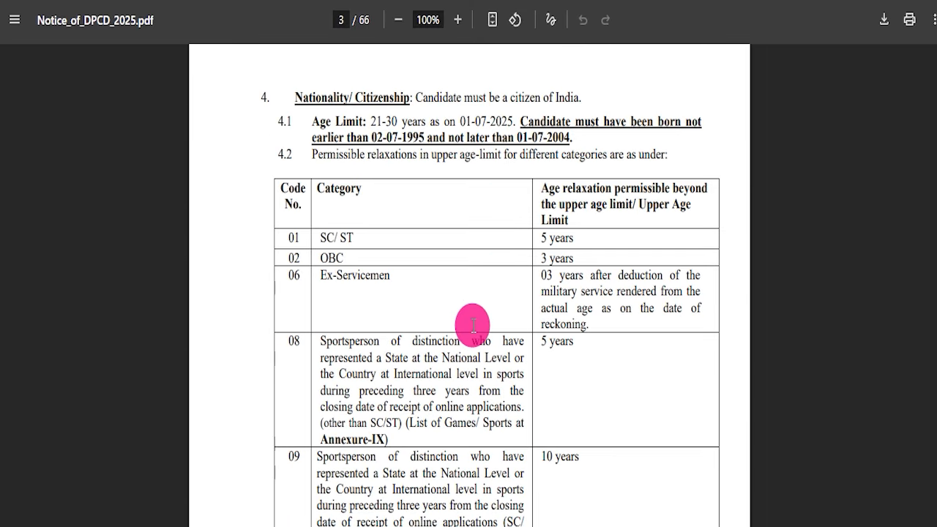
- Examine the notice for age relaxations, essential qualifications, regional exam centres, physical test standards and admission certificate instructions
left_click_drag(311, 188, 565, 471)
left_click_drag(280, 119, 589, 284)
scroll(330, 329, "down", 16)
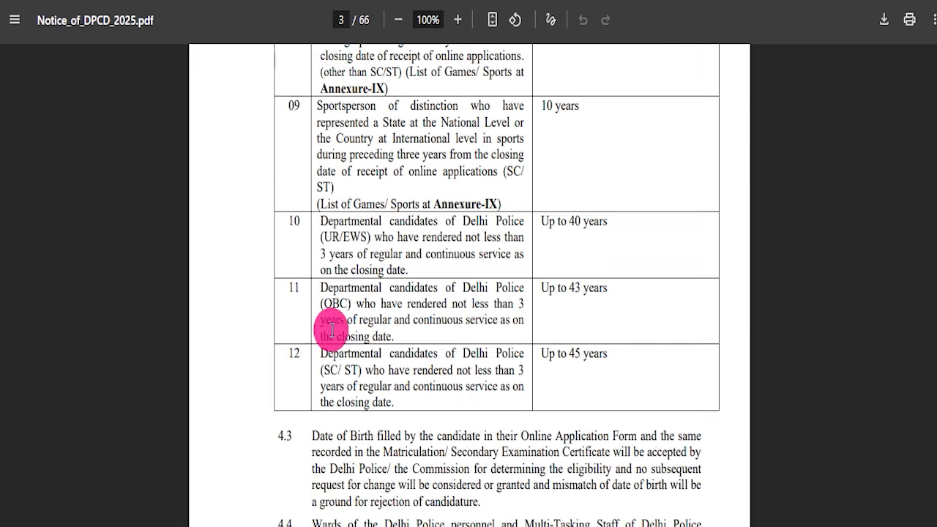
scroll(464, 328, "down", 20)
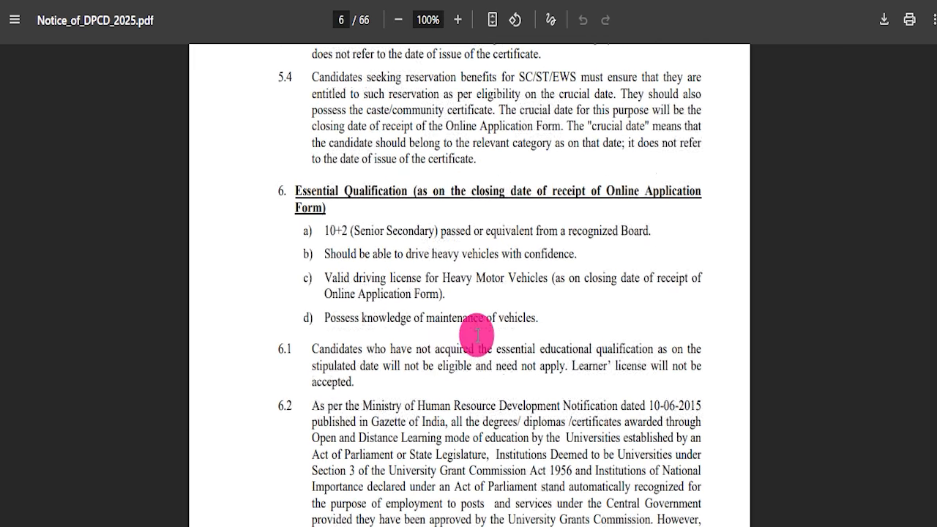
scroll(344, 258, "down", 20)
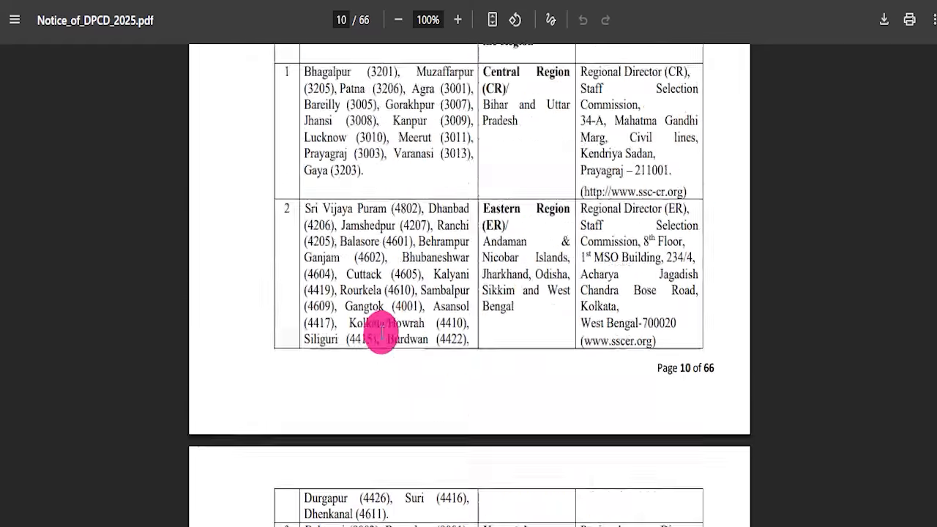
scroll(386, 321, "down", 20)
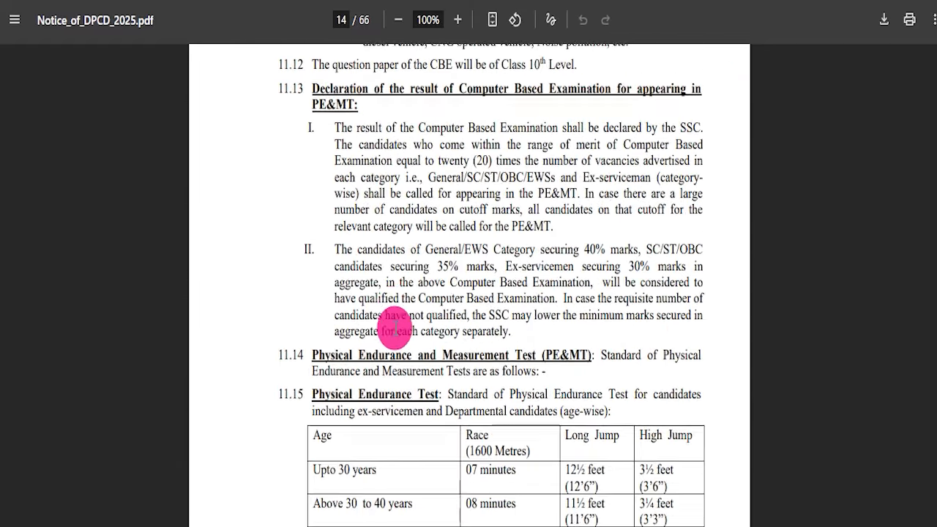
scroll(608, 201, "down", 20)
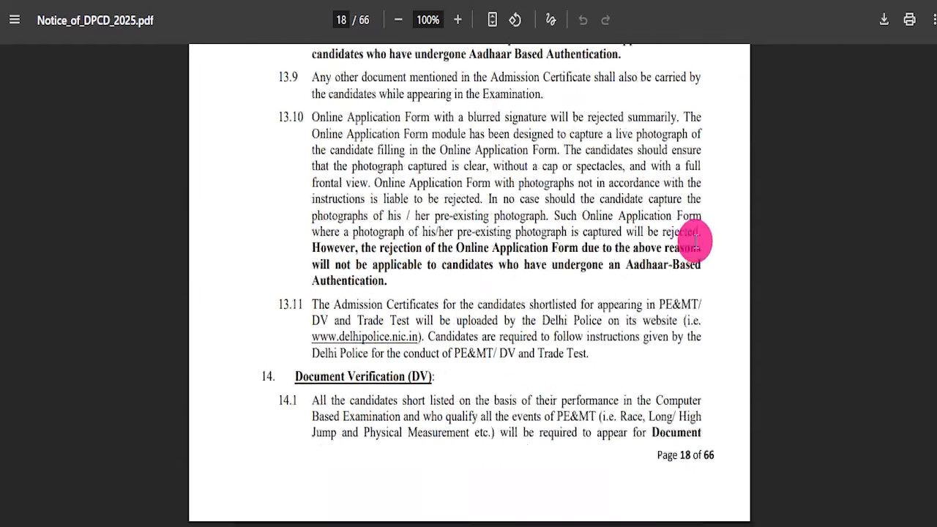
- Skim the notice's application form instructions and annexures through the ex-servicemen undertaking, and return to its first page
left_click_drag(935, 186, 935, 302)
scroll(554, 307, "down", 14)
scroll(521, 316, "down", 20)
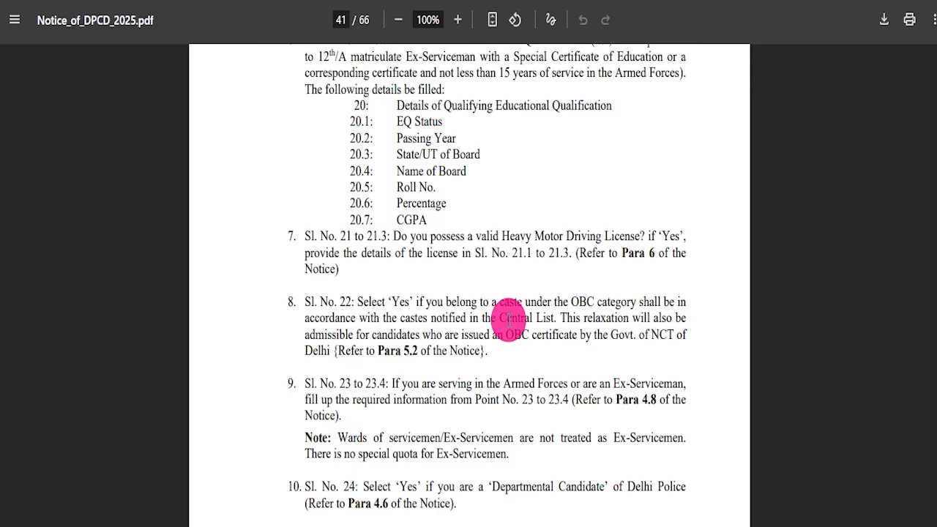
scroll(509, 320, "down", 12)
scroll(496, 296, "down", 20)
scroll(437, 300, "down", 20)
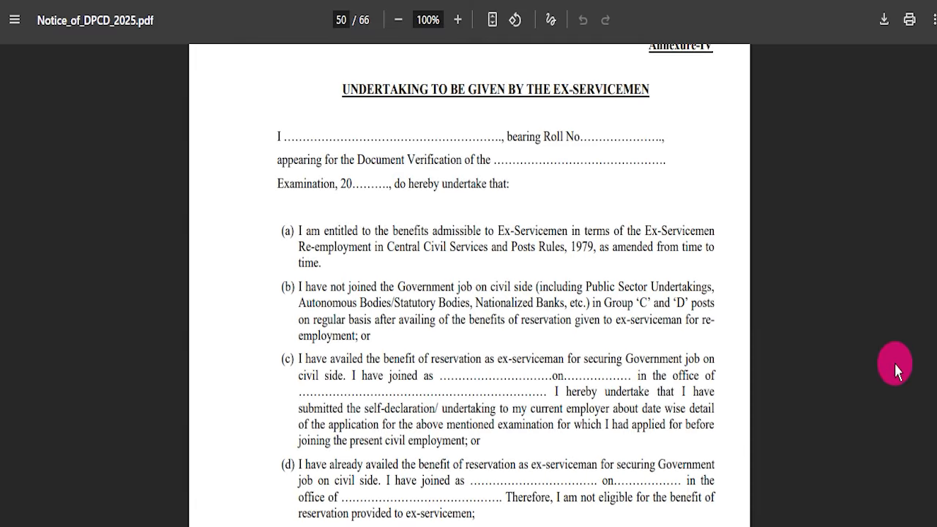
left_click_drag(931, 382, 936, 20)
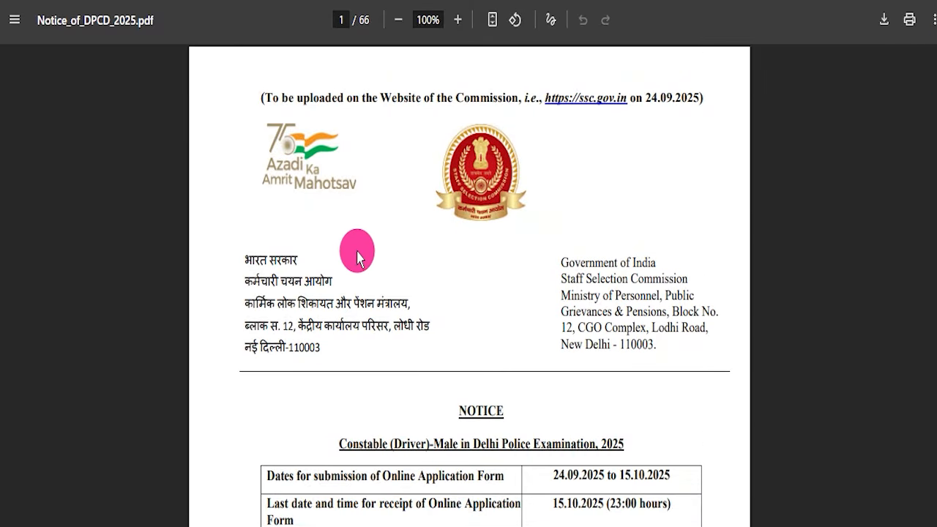
- Return to the recruitment article, highlight the Apply Online link, and open the candidate login form on the Staff Selection Commission website
key("ctrl+shift+Tab")
left_click_drag(348, 269, 495, 267)
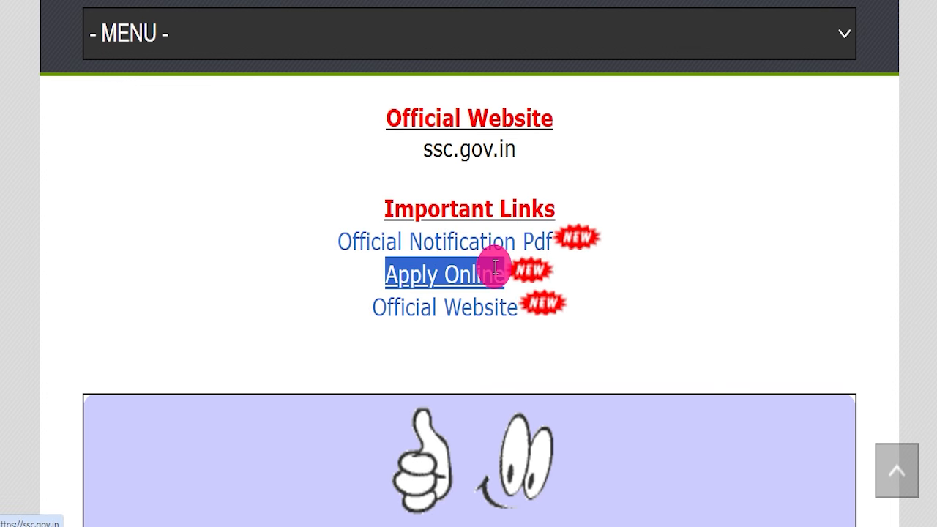
left_click(304, 0)
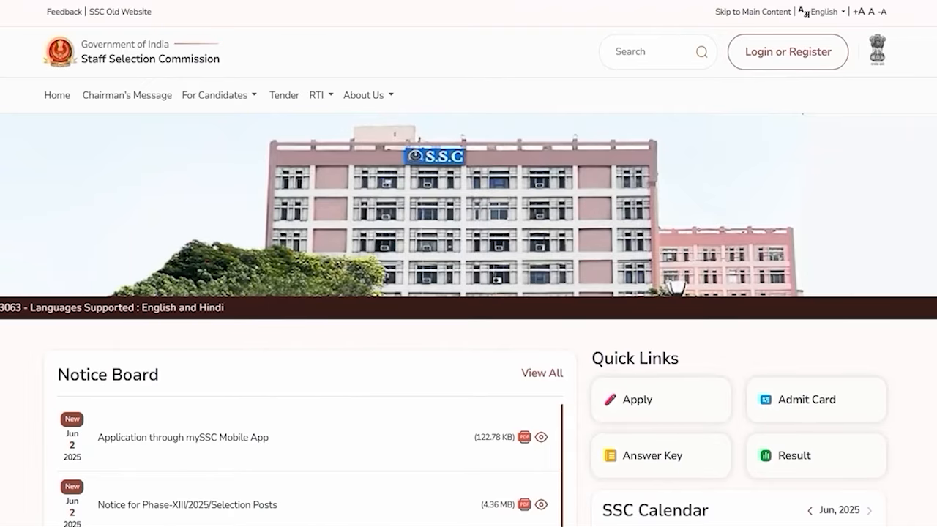
left_click(772, 60)
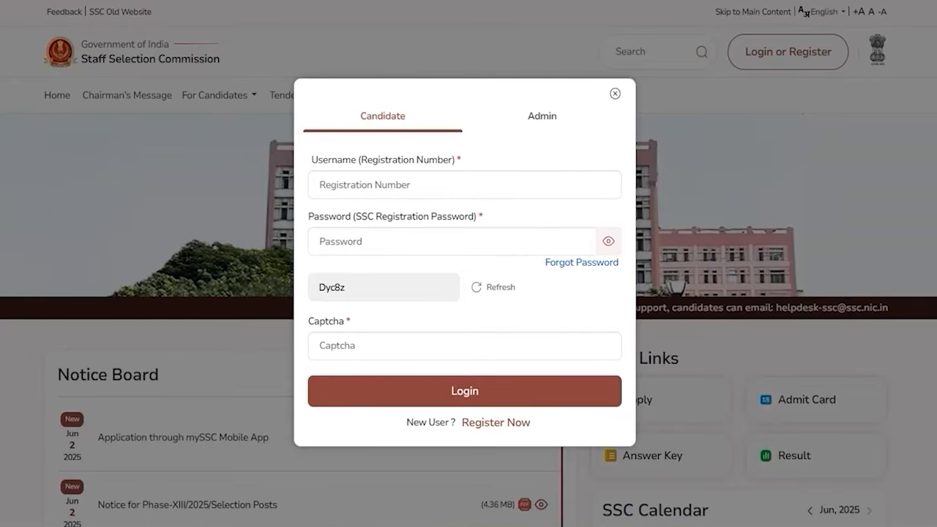
- Annotate the login form's registration number, password and captcha fields, the Login button and the Register Now link, and clear the marks
left_click_drag(485, 184, 525, 147)
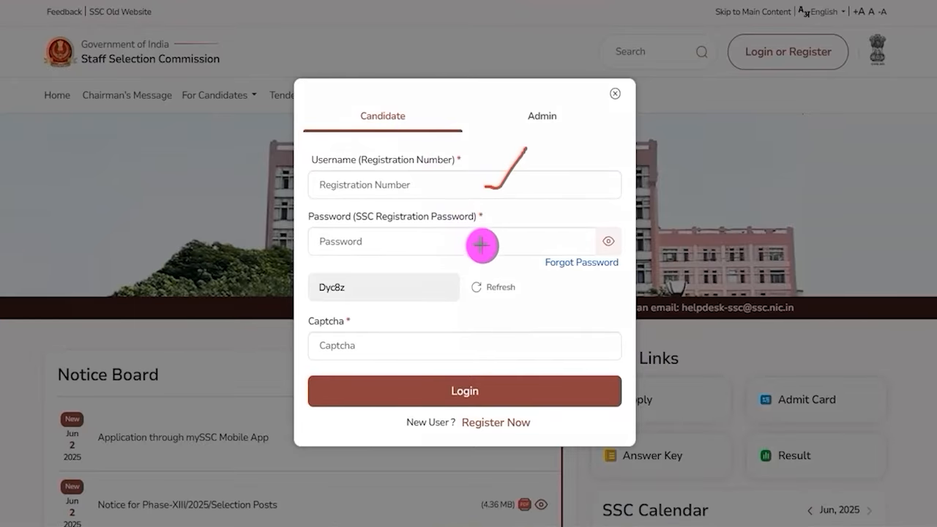
left_click_drag(483, 244, 515, 213)
left_click_drag(326, 297, 364, 294)
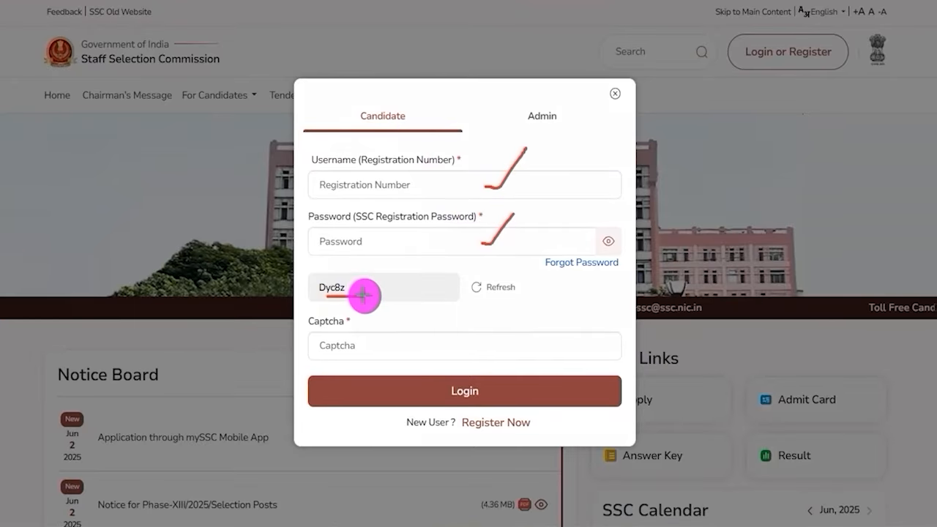
left_click_drag(427, 346, 461, 306)
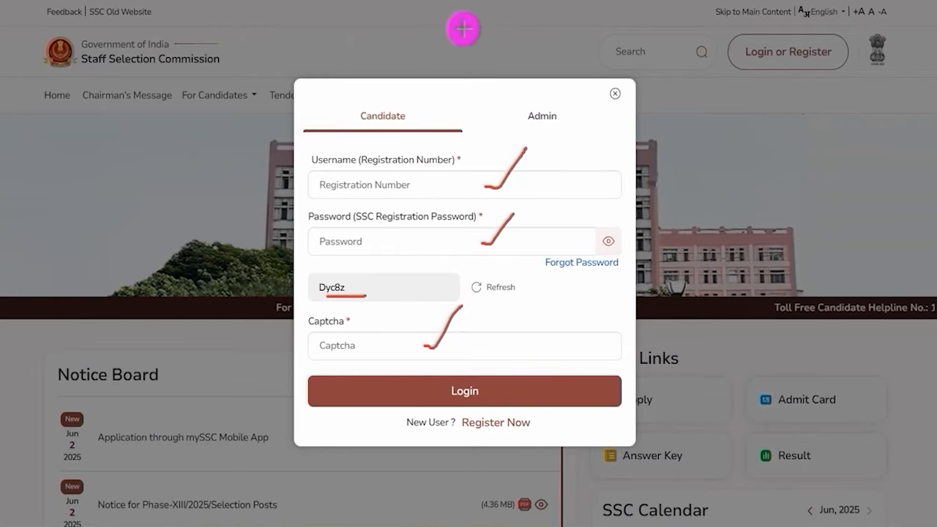
left_click_drag(582, 276, 488, 390)
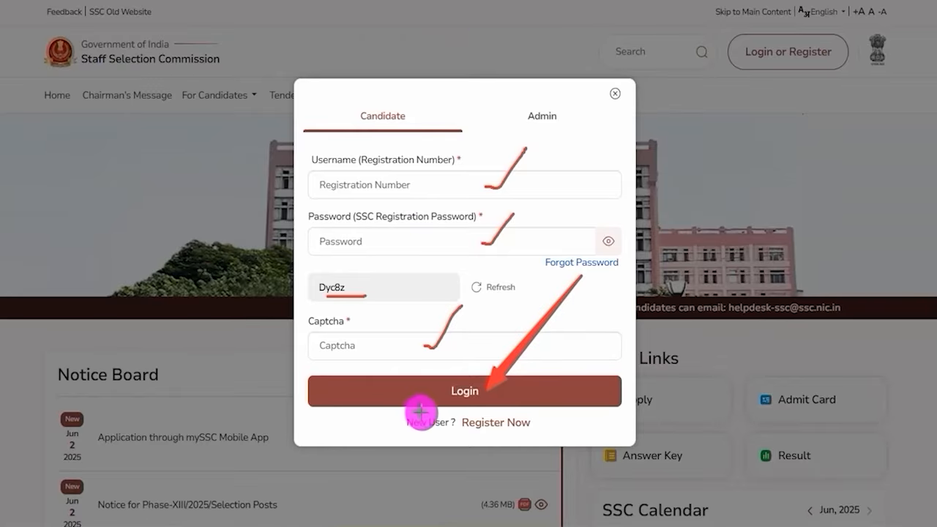
left_click_drag(382, 410, 557, 439)
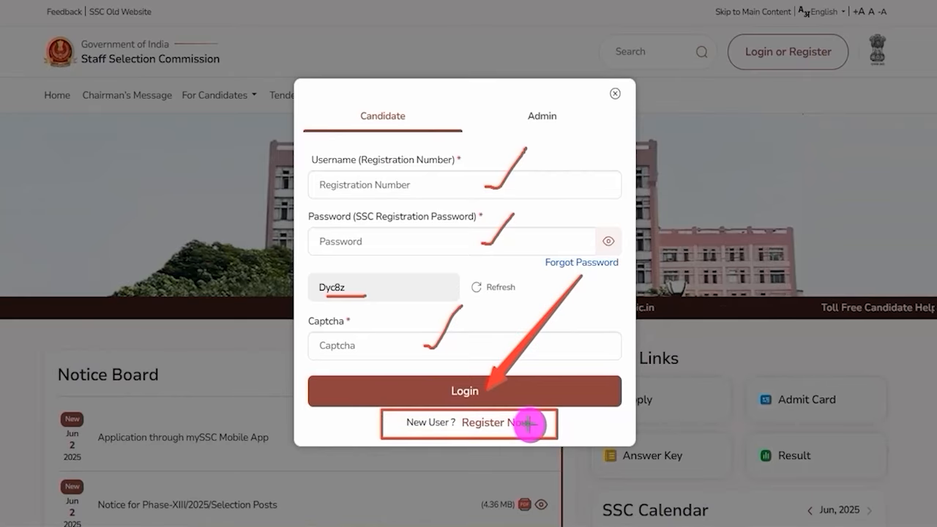
key("Escape")
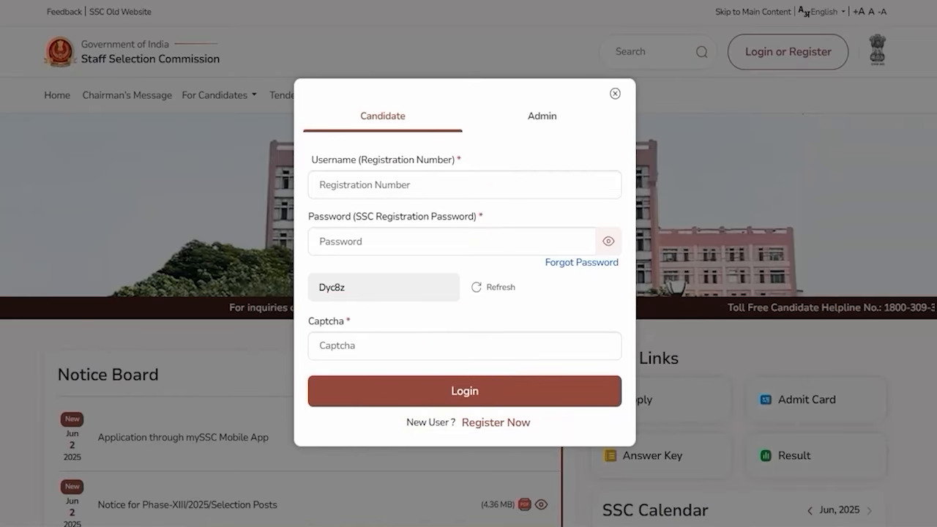
- Open the new user registration page and highlight its One Time Registration heading
left_click(511, 428)
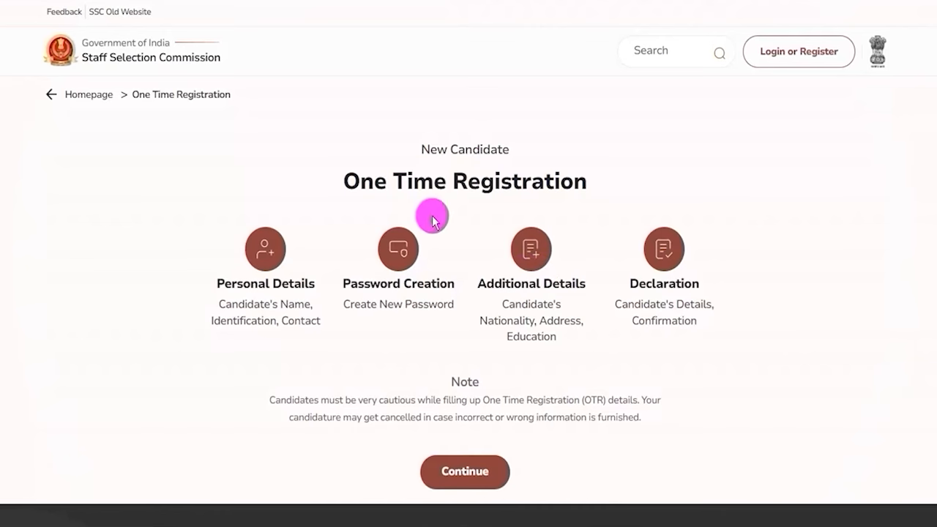
left_click_drag(373, 184, 472, 184)
left_click(472, 184)
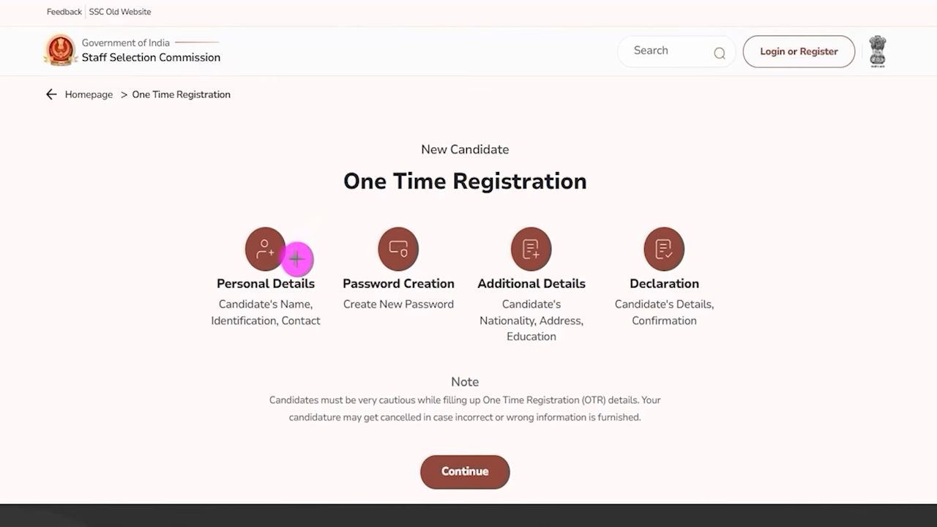
- Draw tick marks beside Personal Details, Password Creation, Additional Details and Declaration, and clear them
left_click_drag(295, 259, 322, 228)
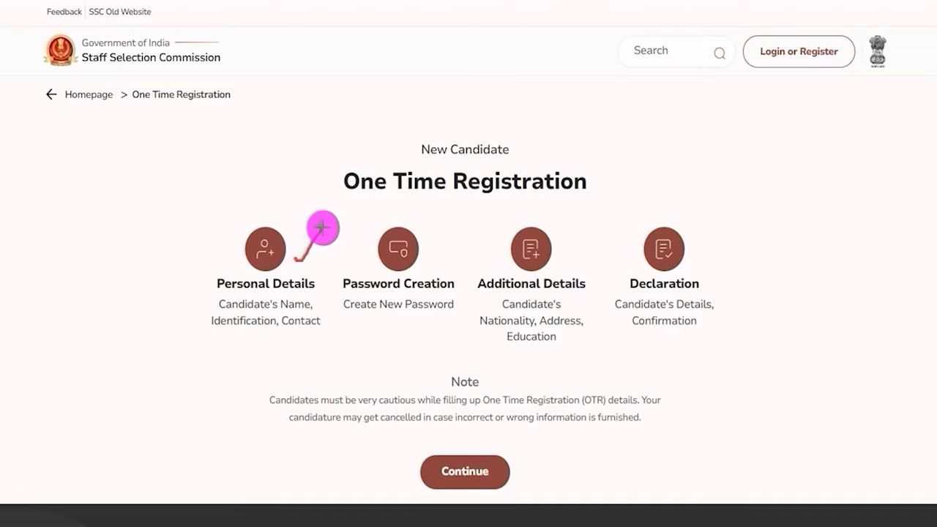
left_click_drag(429, 268, 469, 224)
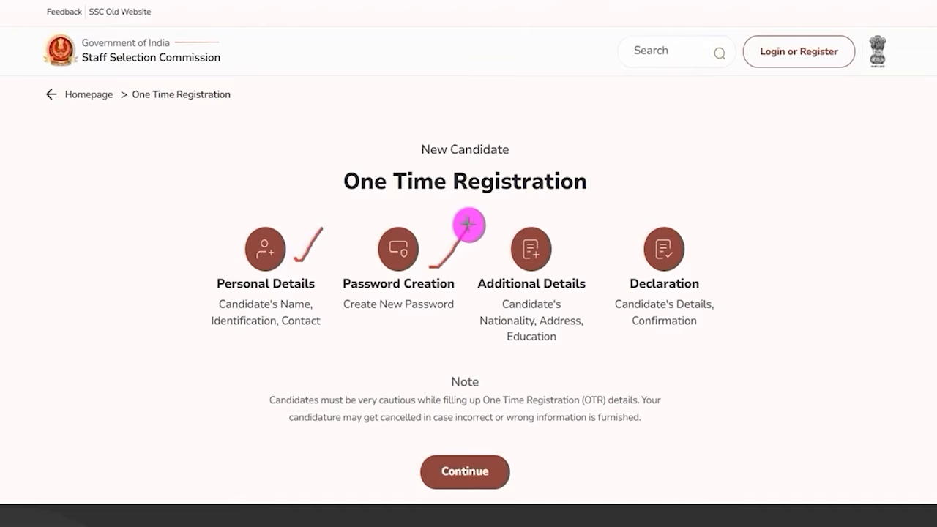
left_click_drag(562, 263, 593, 231)
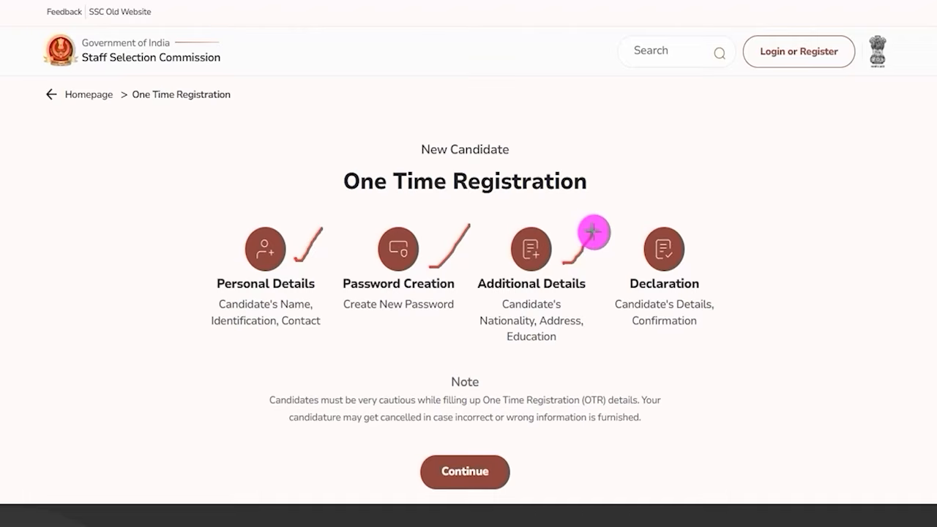
mouse_move(692, 265)
left_mouse_down()
mouse_move(701, 269)
mouse_move(735, 247)
left_mouse_up()
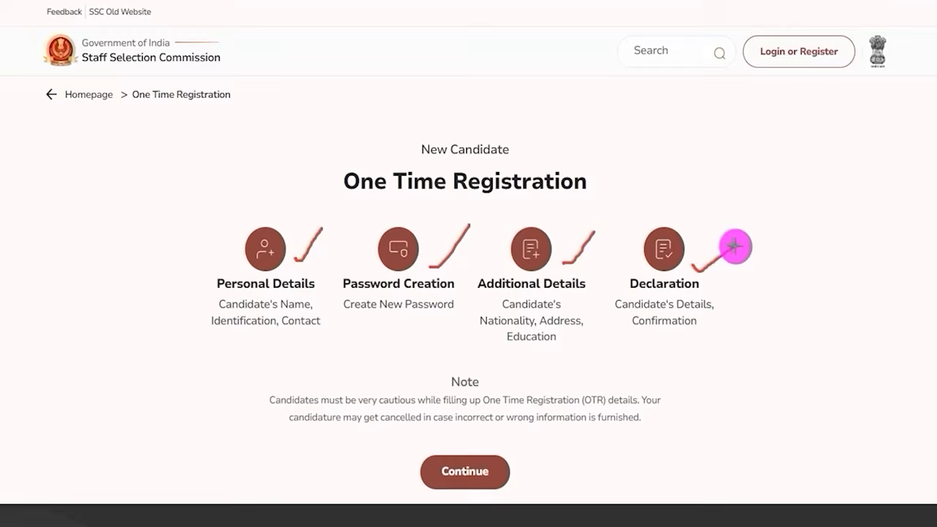
key("Escape")
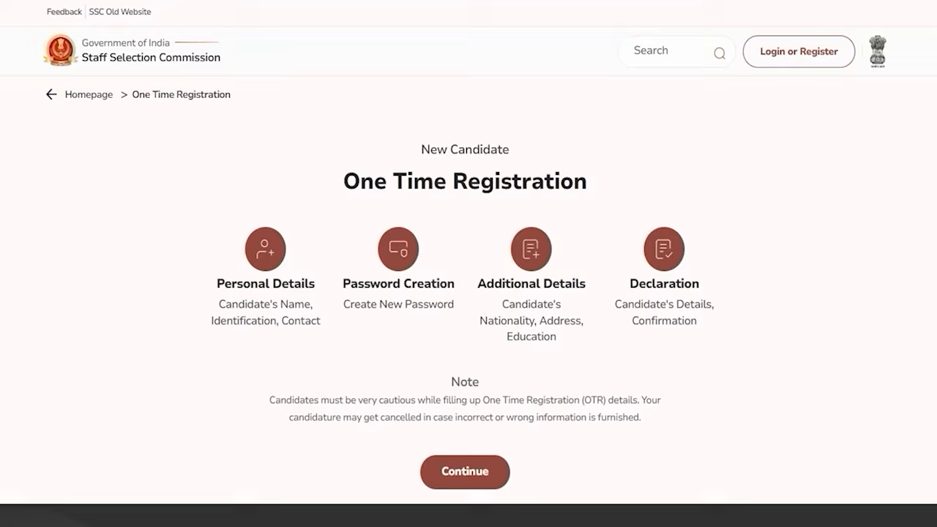
- Frame the Continue button with a rectangle and proceed to the Personal Details form
scroll(476, 309, "down", 1)
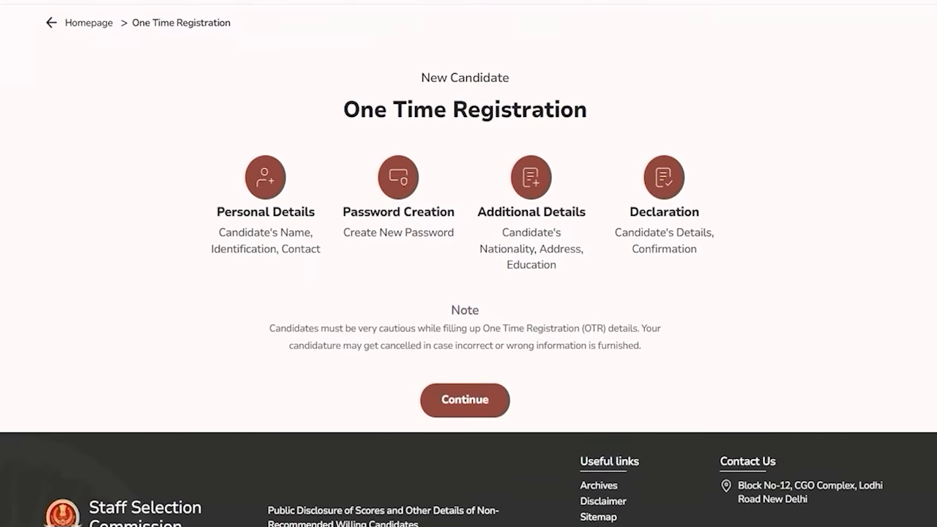
mouse_move(398, 366)
left_mouse_down()
mouse_move(506, 399)
mouse_move(523, 421)
left_mouse_up()
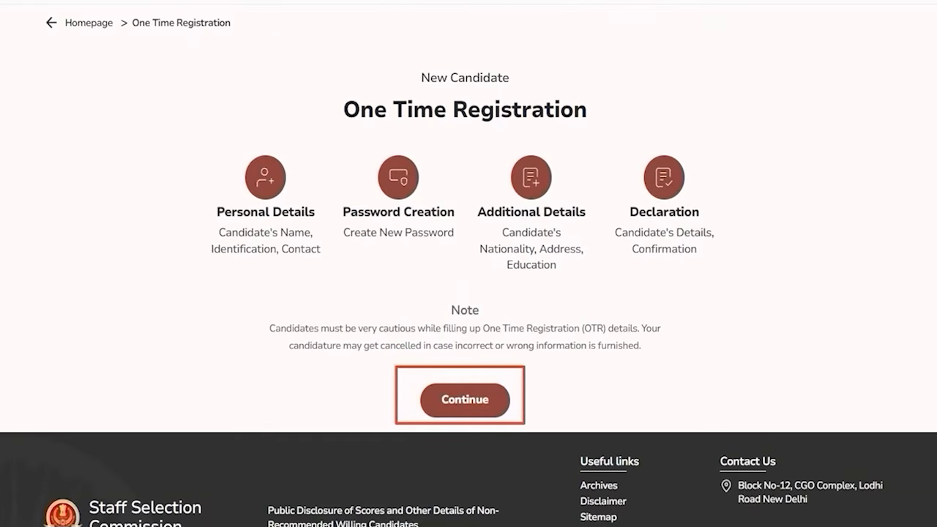
left_click(479, 396)
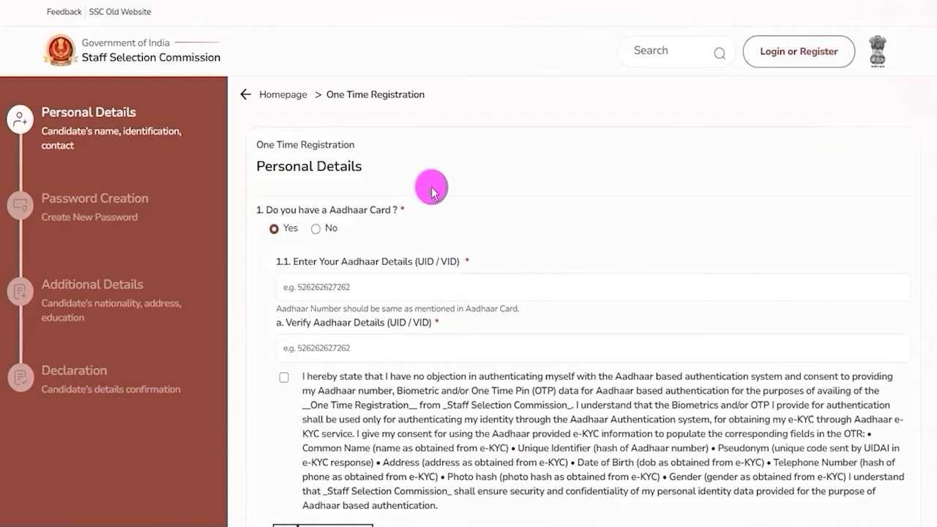
- Highlight the Personal Details heading and the Aadhaar Card question, and set its answer to No
left_click_drag(272, 167, 341, 164)
left_click(342, 163)
scroll(341, 159, "down", 2)
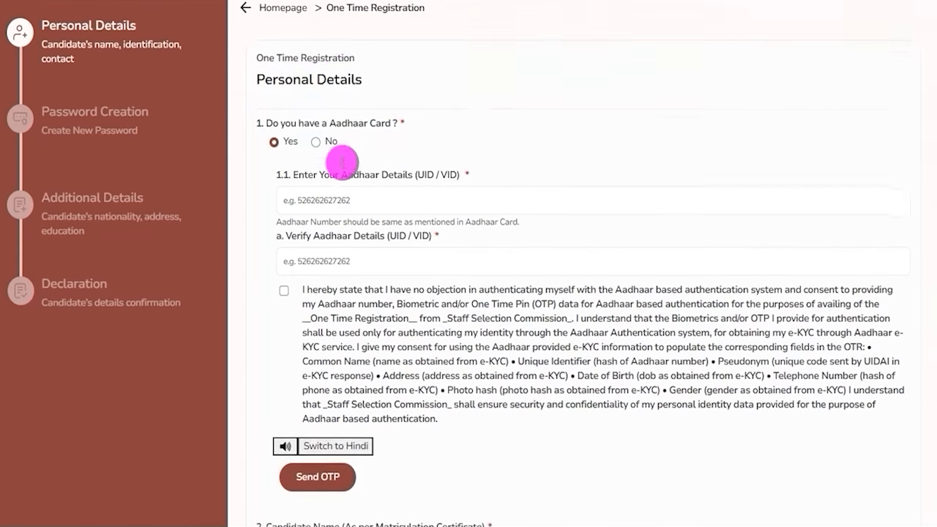
left_click_drag(271, 68, 382, 68)
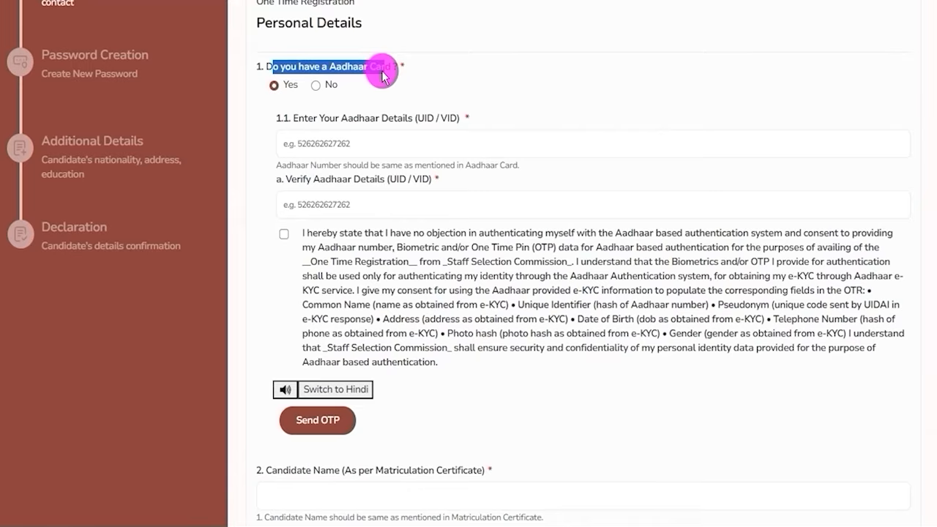
left_click(274, 87)
left_click(316, 86)
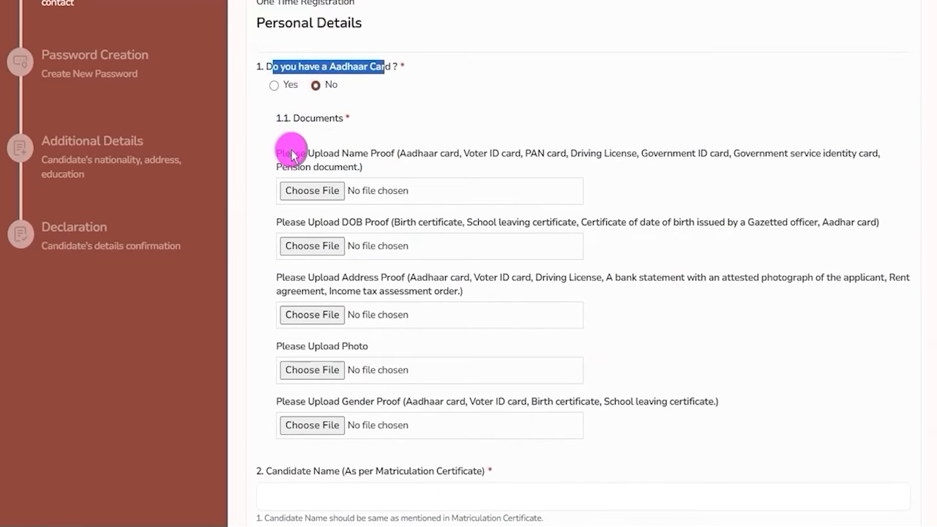
- Highlight the documents accepted as name proof and draw a tick mark at the name proof file chooser
left_click_drag(291, 154, 701, 154)
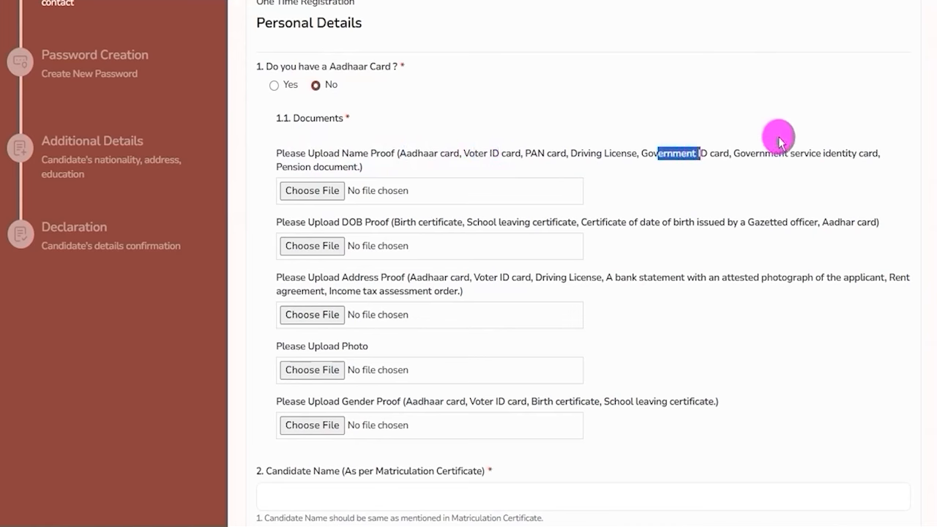
left_click_drag(766, 154, 841, 154)
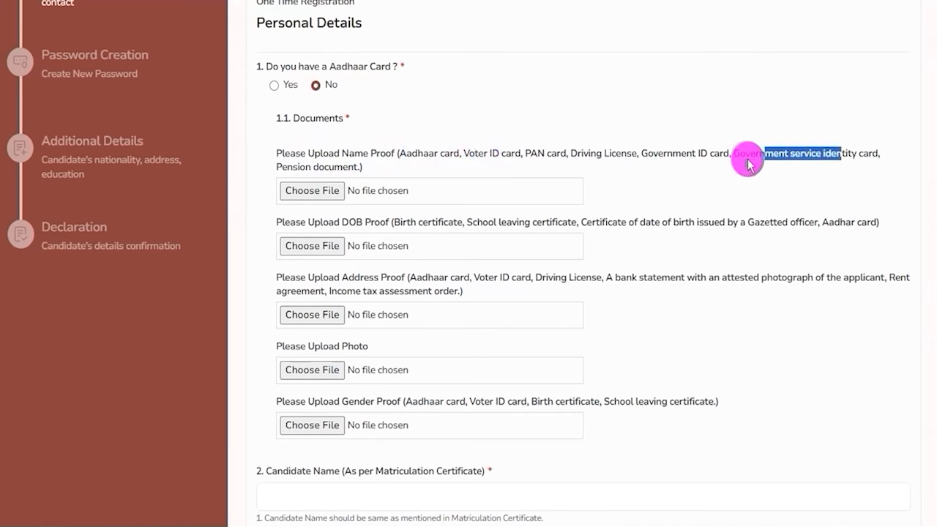
left_click_drag(286, 168, 349, 171)
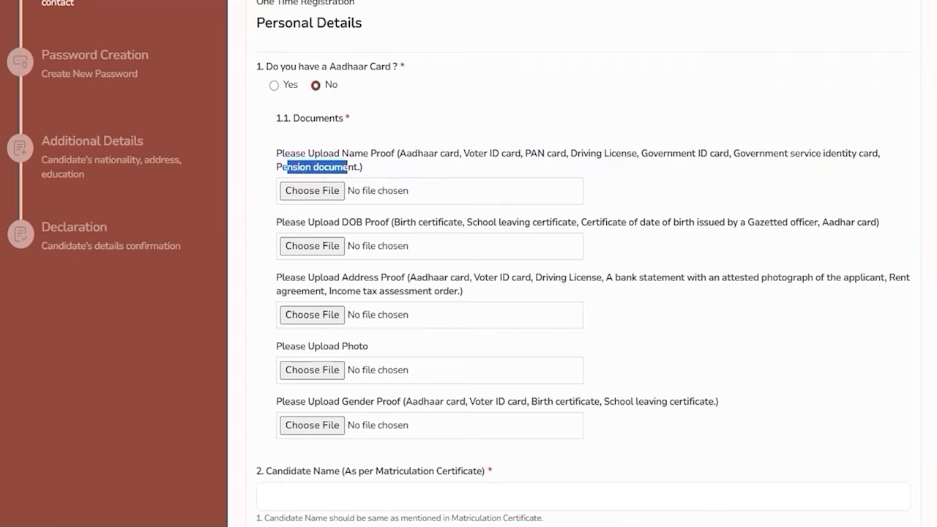
left_click(432, 2)
left_click(347, 195)
left_click_drag(345, 190, 374, 174)
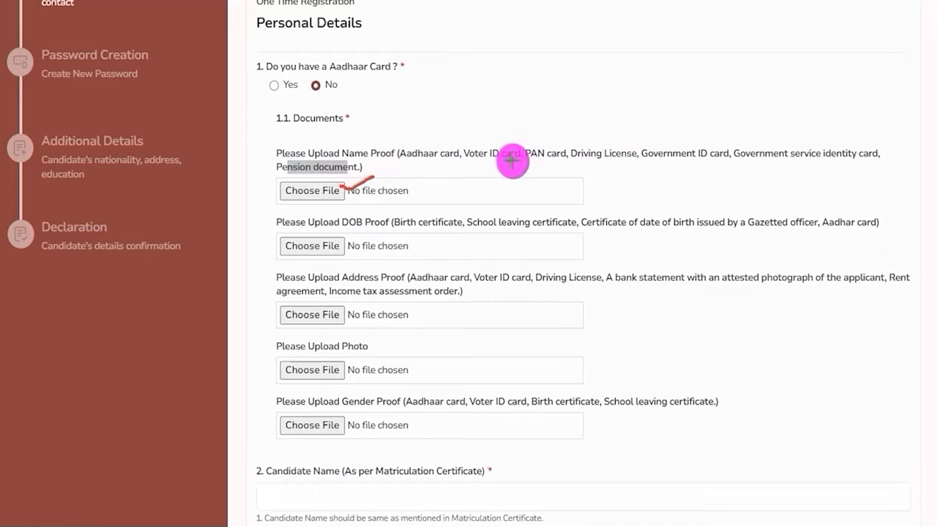
- Underline the DOB proof label and its accepted documents: birth certificate, school leaving certificate, Gazetted officer's certificate and Aadhaar card
left_click_drag(342, 229, 782, 228)
left_click_drag(840, 230, 861, 229)
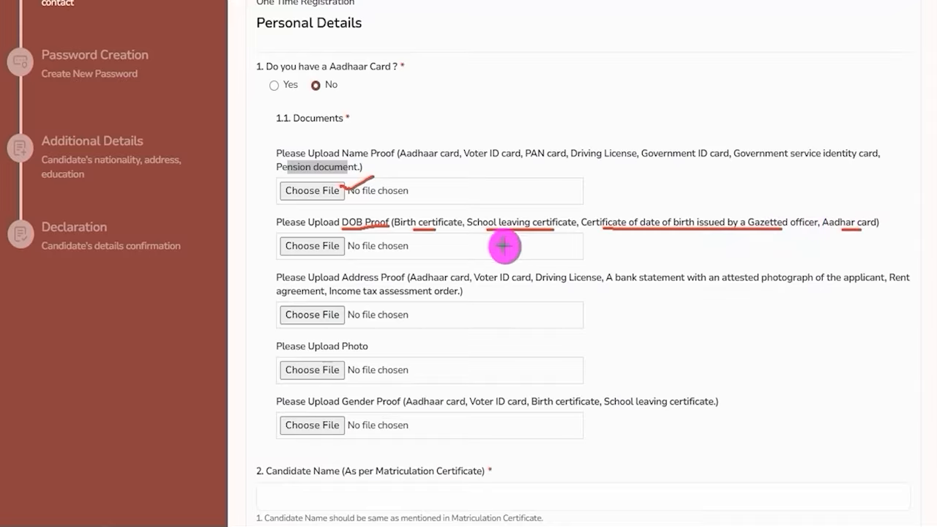
- Underline the address, photo and gender proof requirements and draw tick marks at the DOB proof, address proof and photo file choosers
left_click_drag(341, 242, 375, 218)
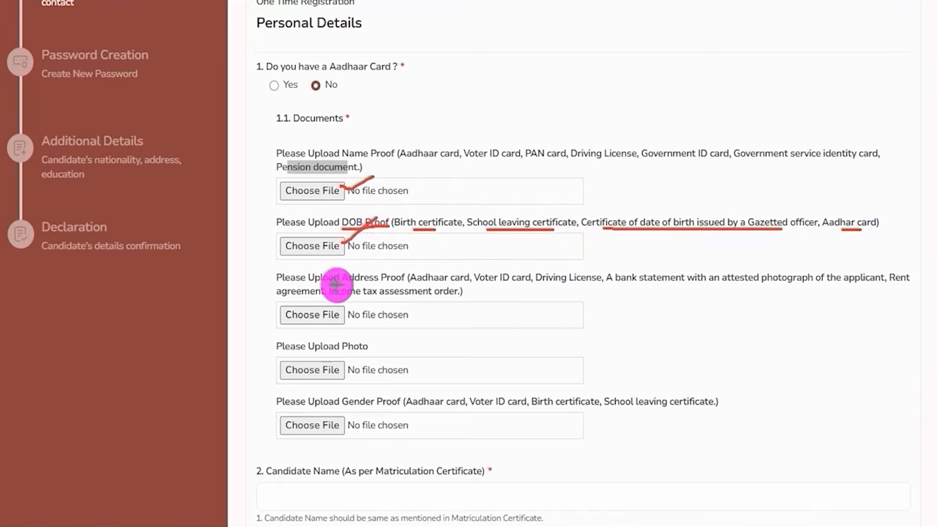
left_click_drag(335, 282, 427, 288)
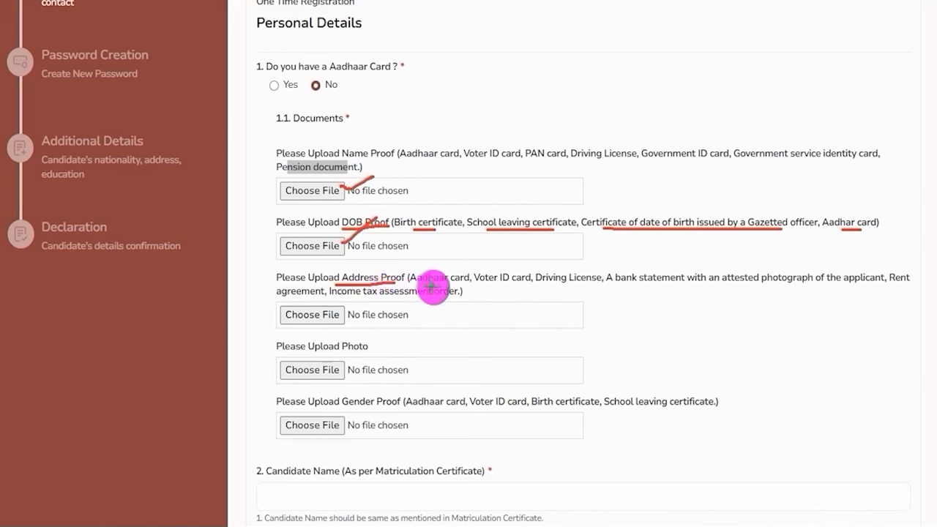
left_click_drag(430, 286, 690, 287)
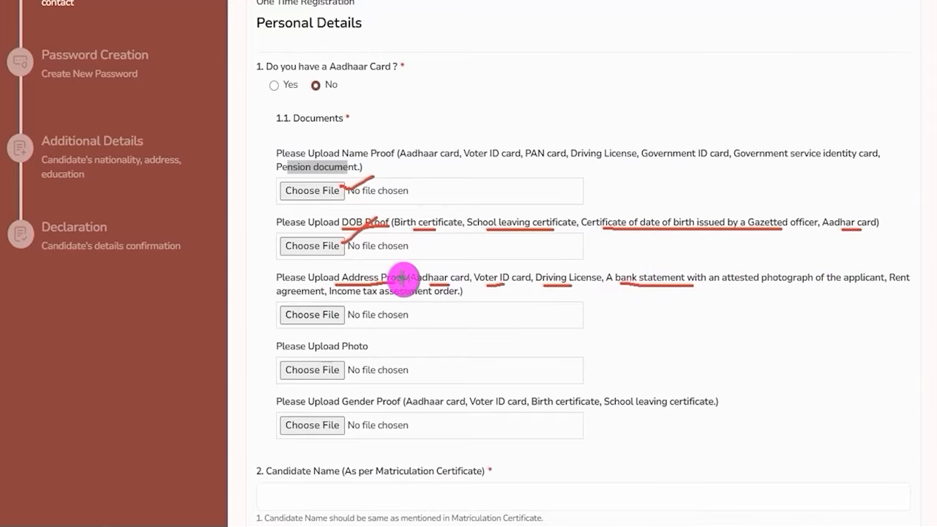
left_click_drag(313, 295, 458, 296)
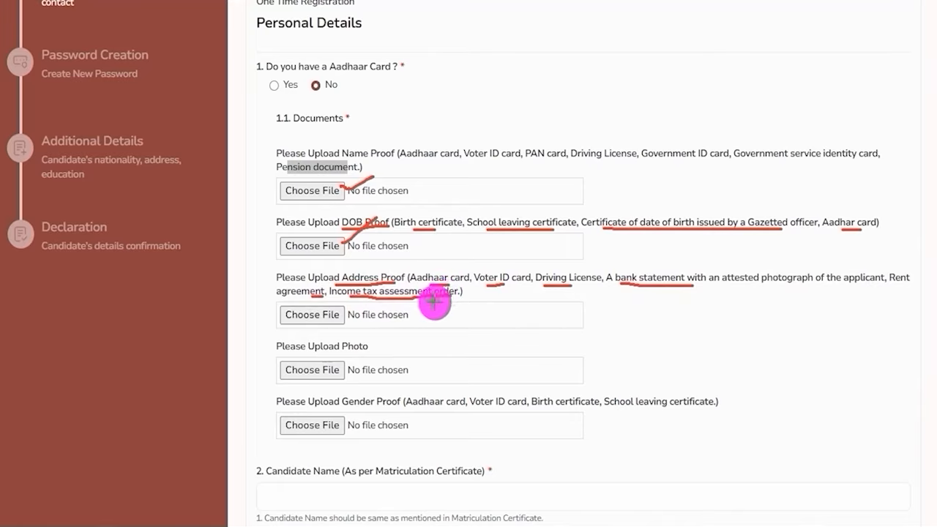
left_click_drag(339, 323, 366, 306)
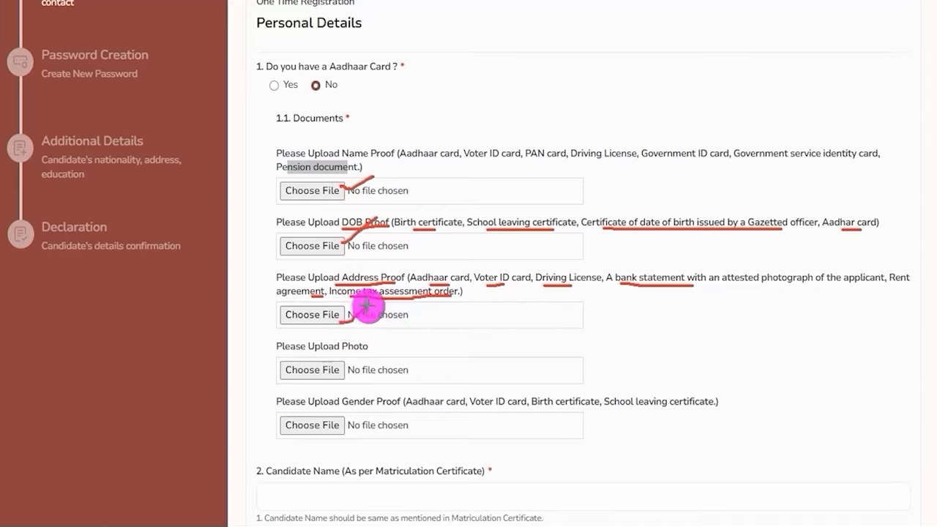
mouse_move(334, 356)
left_mouse_down()
mouse_move(372, 356)
mouse_move(375, 345)
left_mouse_up()
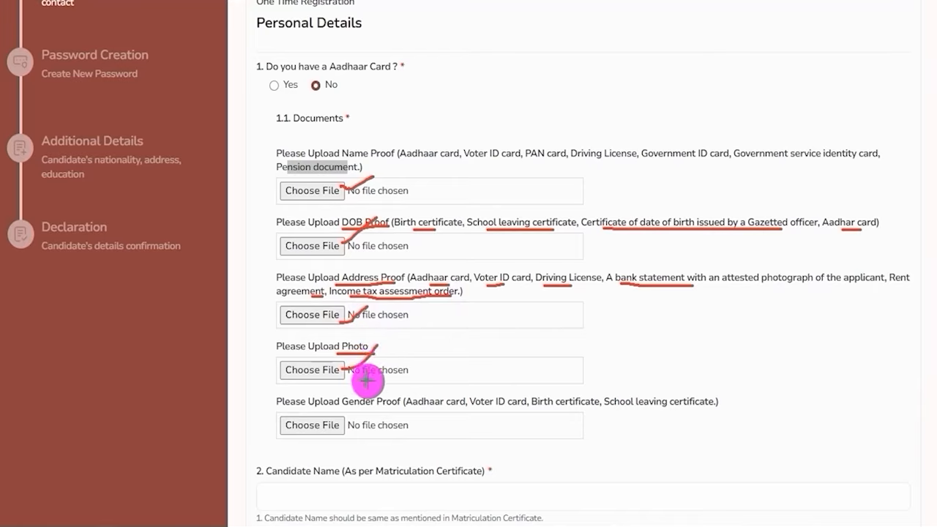
left_click_drag(343, 408, 661, 411)
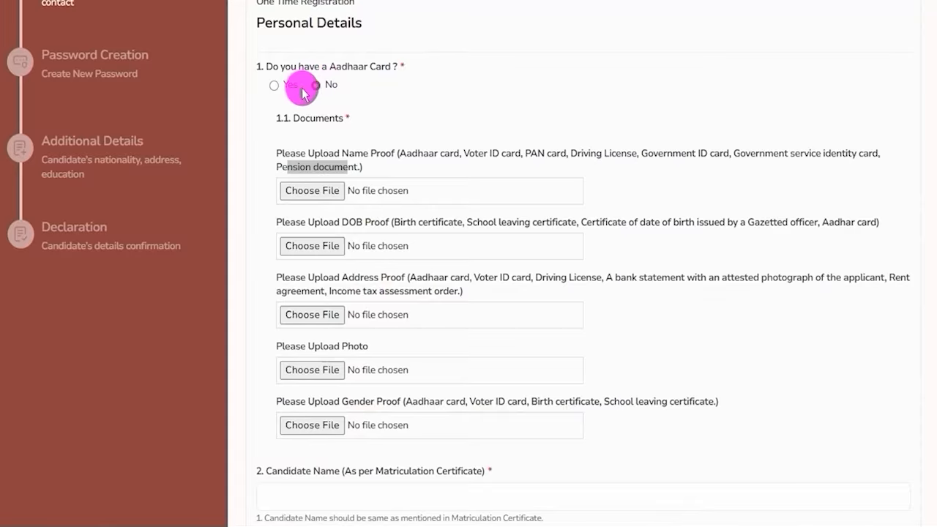
- Set the Aadhaar Card answer to Yes and mark the Aadhaar details entry and verification fields
left_click(273, 84)
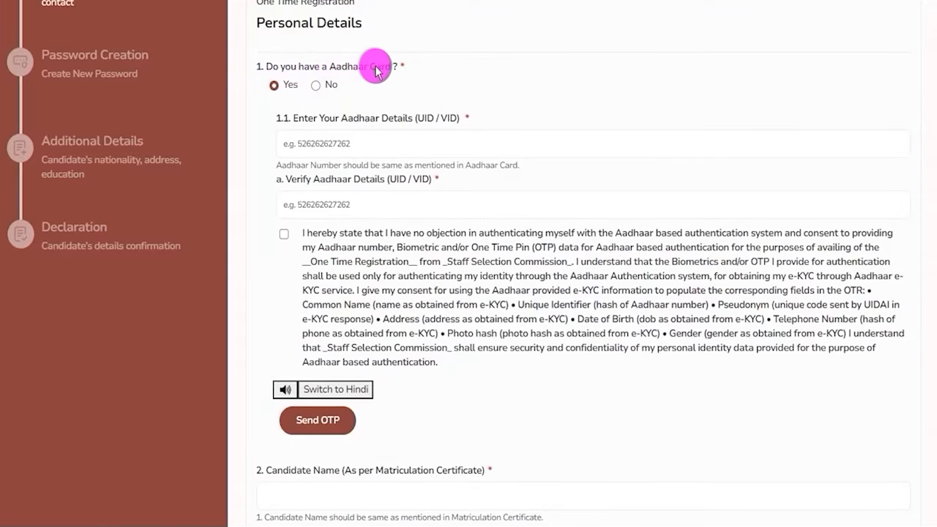
left_click_drag(313, 118, 381, 118)
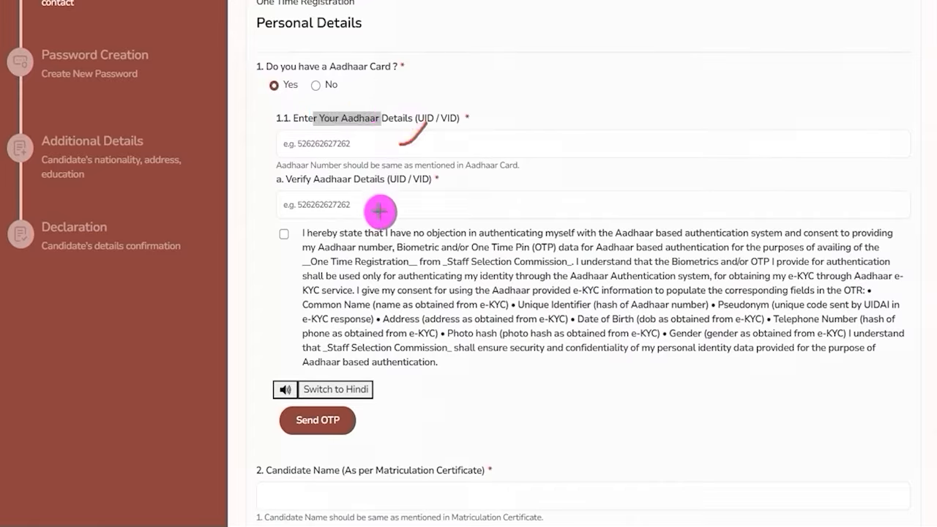
left_click_drag(382, 205, 408, 182)
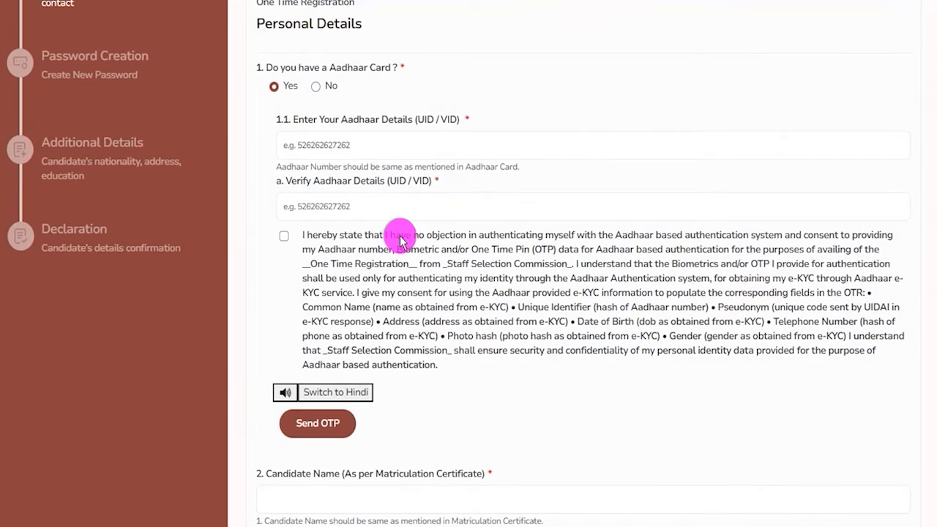
- Highlight the Aadhaar consent statement in English and Hindi, and frame its read-aloud button with a rectangle
left_click_drag(388, 234, 575, 336)
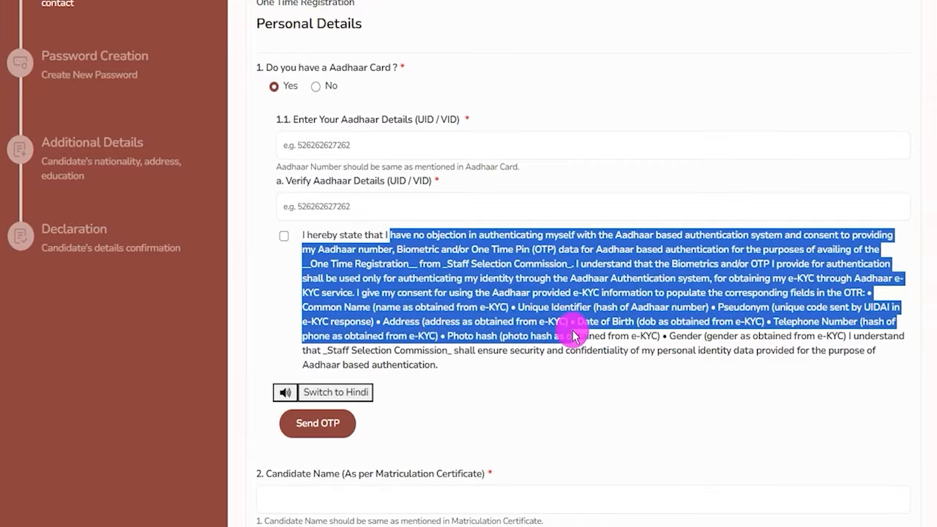
left_click(357, 392)
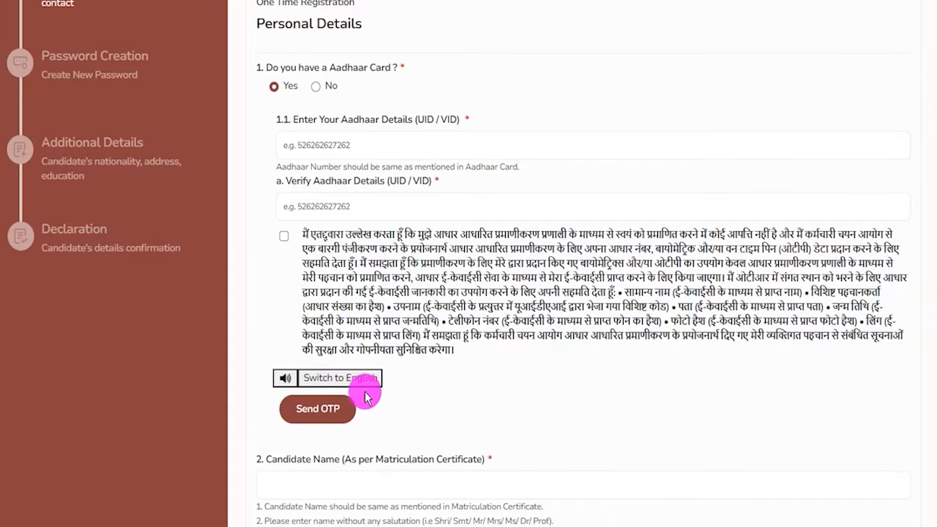
left_click_drag(394, 234, 563, 312)
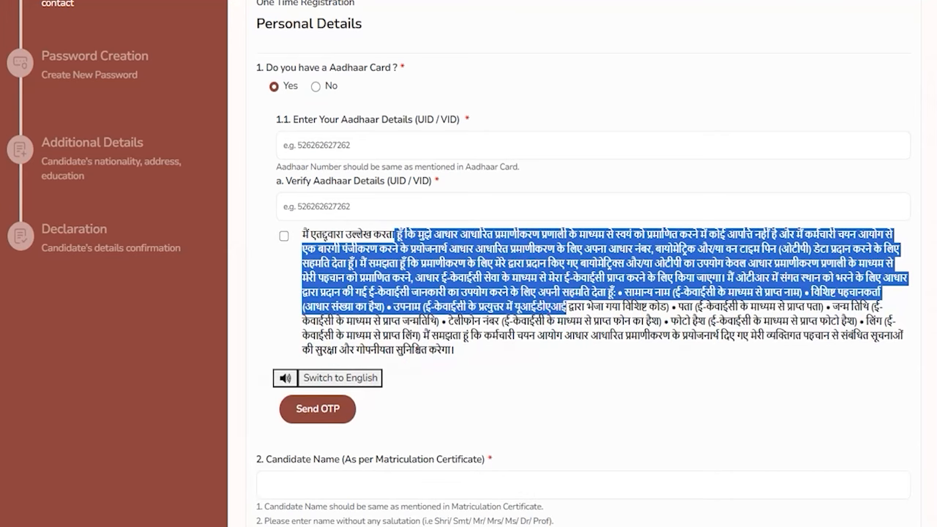
mouse_move(258, 360)
left_mouse_down()
mouse_move(297, 377)
mouse_move(298, 388)
left_mouse_up()
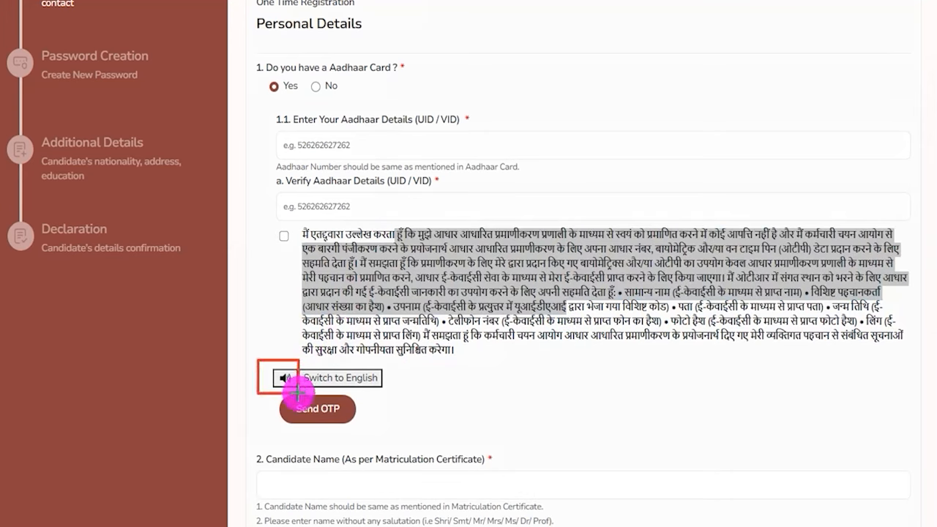
key("Escape")
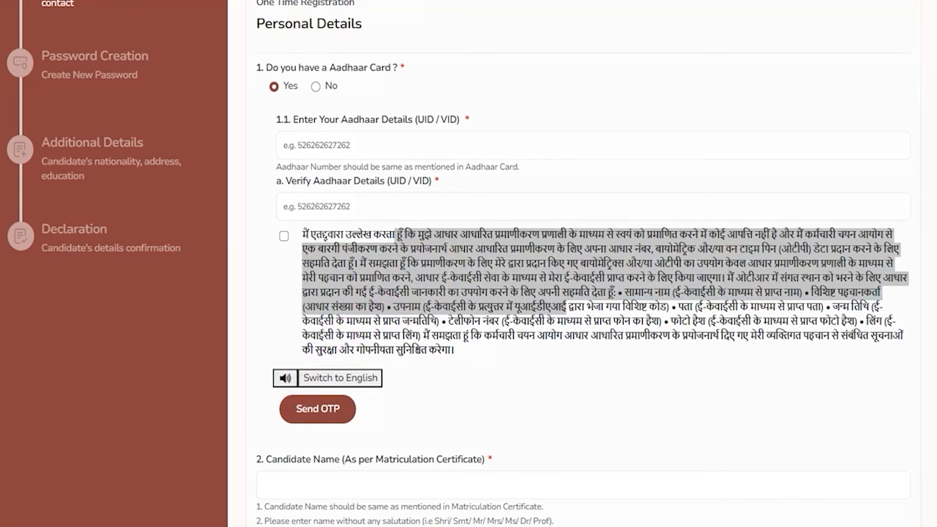
- Accept the Aadhaar consent statement and mark the Send OTP button, the OTP field and the Verify OTP button
left_click(284, 237)
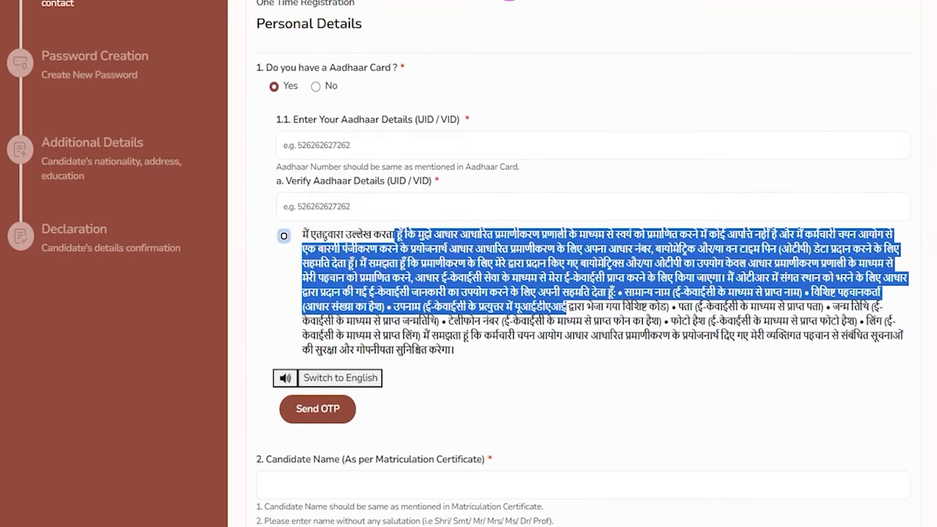
left_click_drag(497, 398, 371, 410)
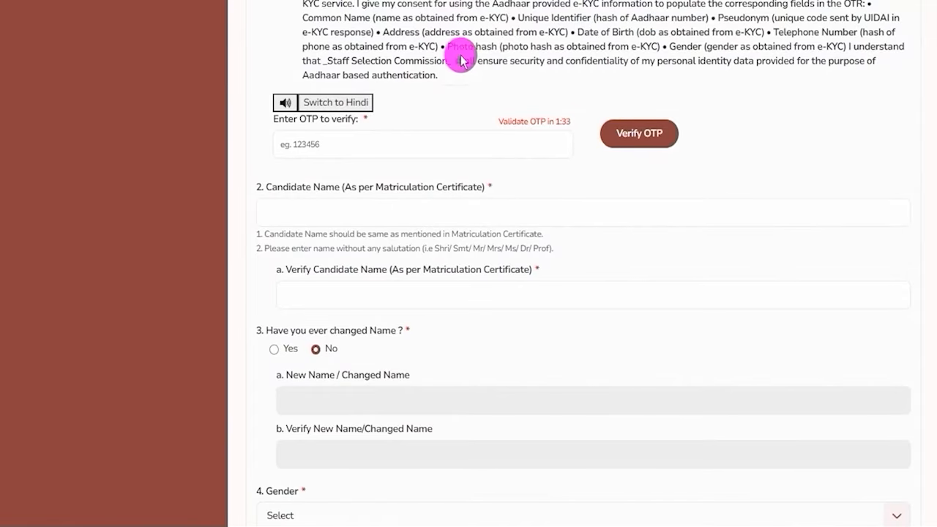
left_click_drag(436, 146, 469, 116)
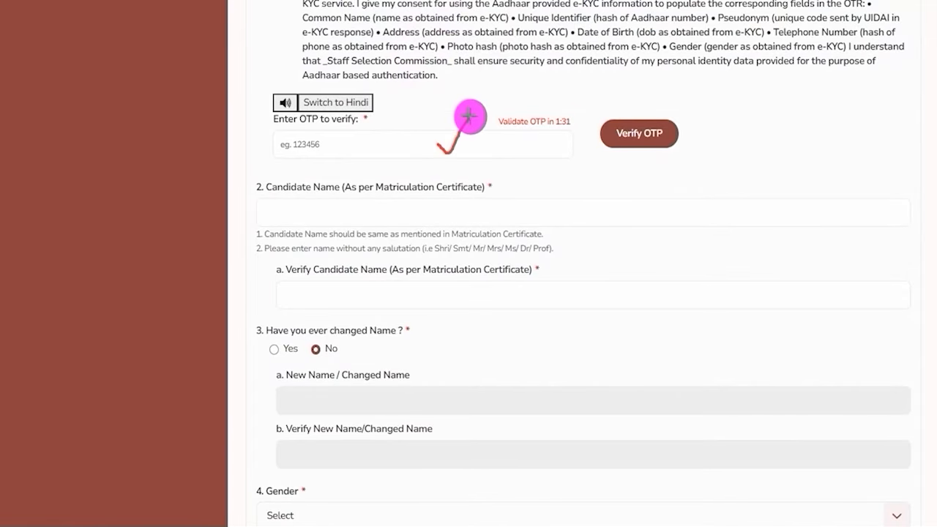
left_click_drag(842, 133, 681, 136)
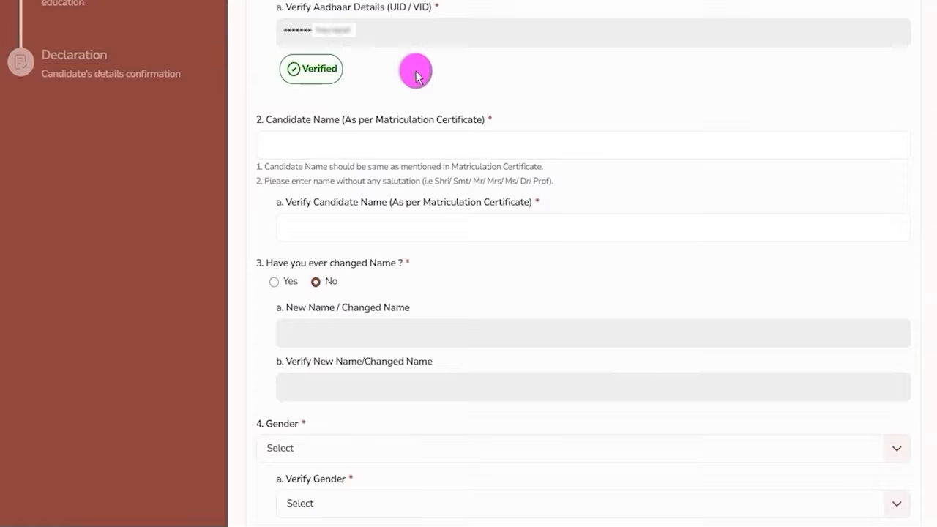
- Highlight the Aadhaar Verified status and draw tick marks at the Candidate Name and Verify Candidate Name fields
left_click_drag(308, 68, 335, 69)
left_click(312, 70)
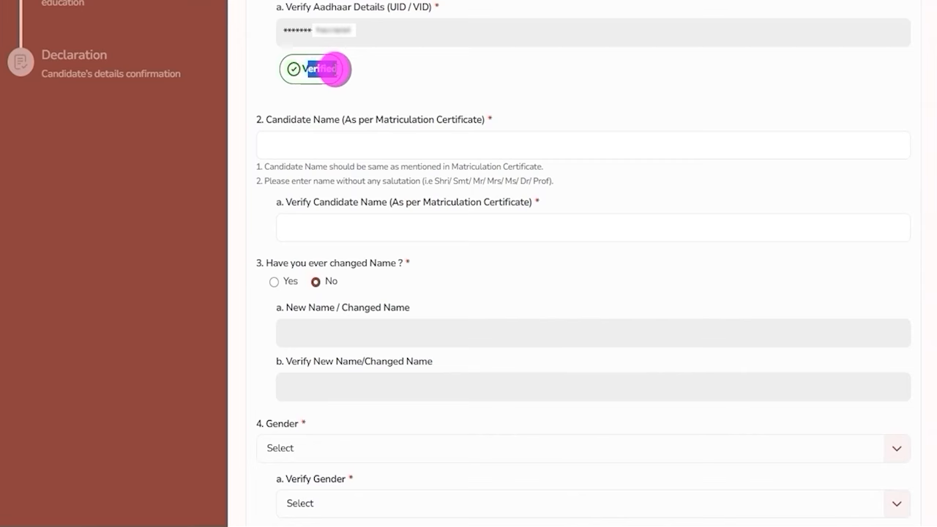
left_click(452, 146)
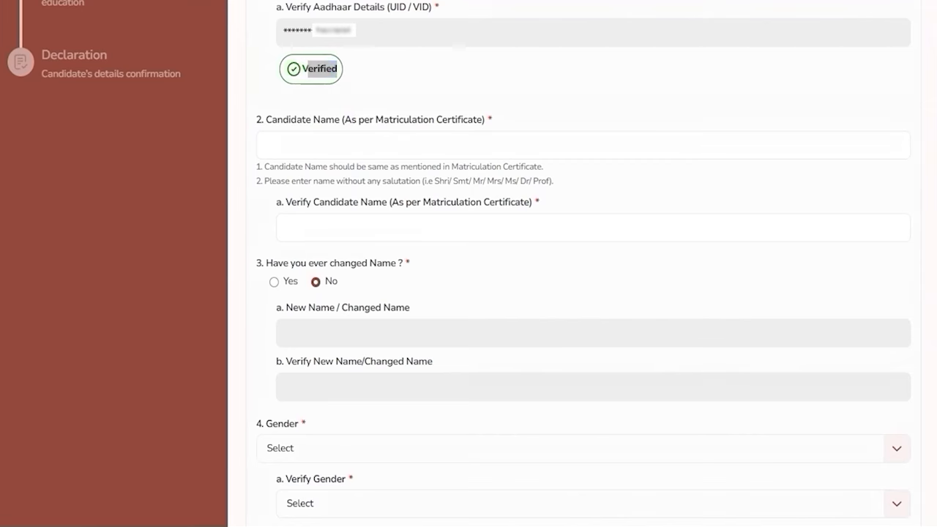
left_click_drag(459, 139, 499, 115)
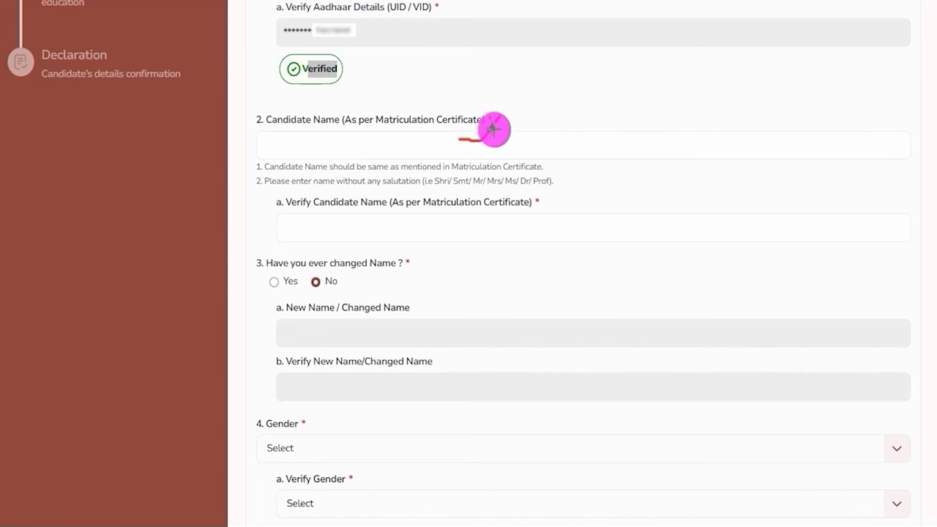
left_click_drag(554, 223, 598, 189)
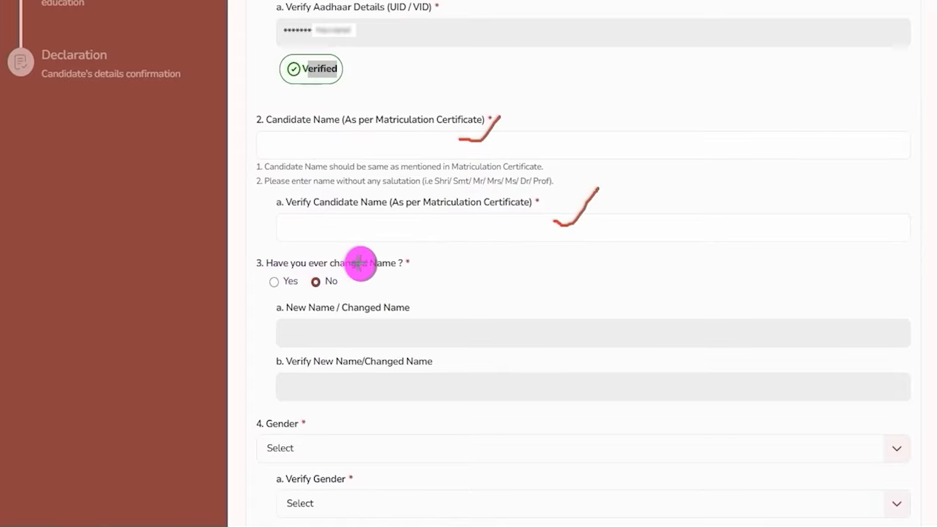
- Answer Yes to the changed-name question to inspect the new name fields, and set the answer back to No
left_click(274, 283)
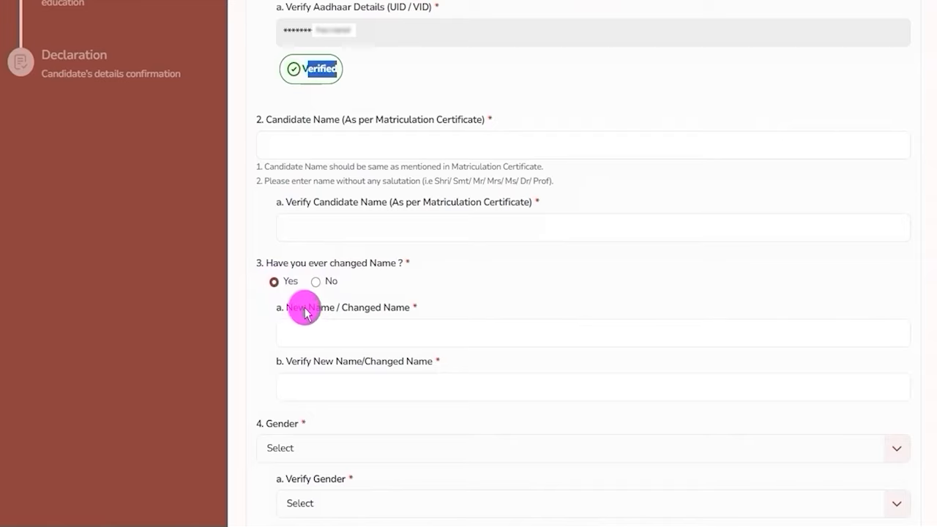
left_click_drag(306, 307, 370, 307)
left_click(360, 333)
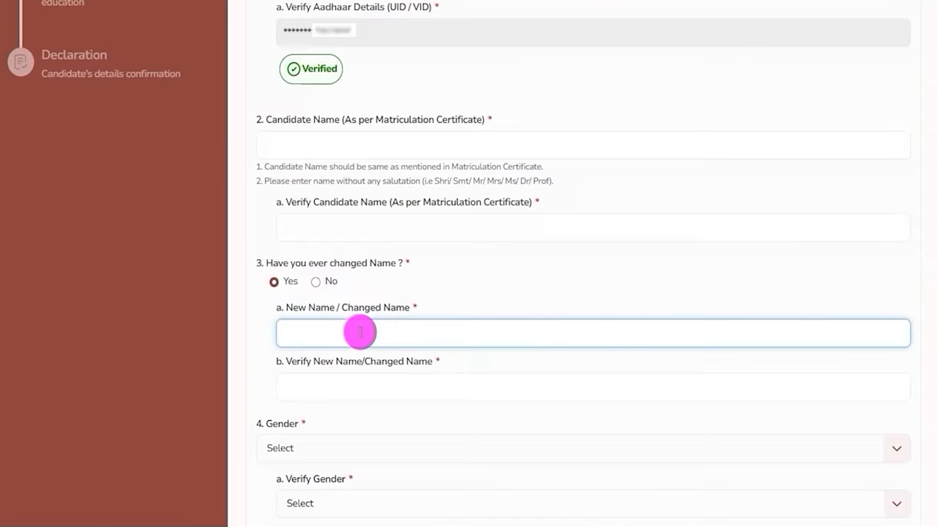
left_click(348, 389)
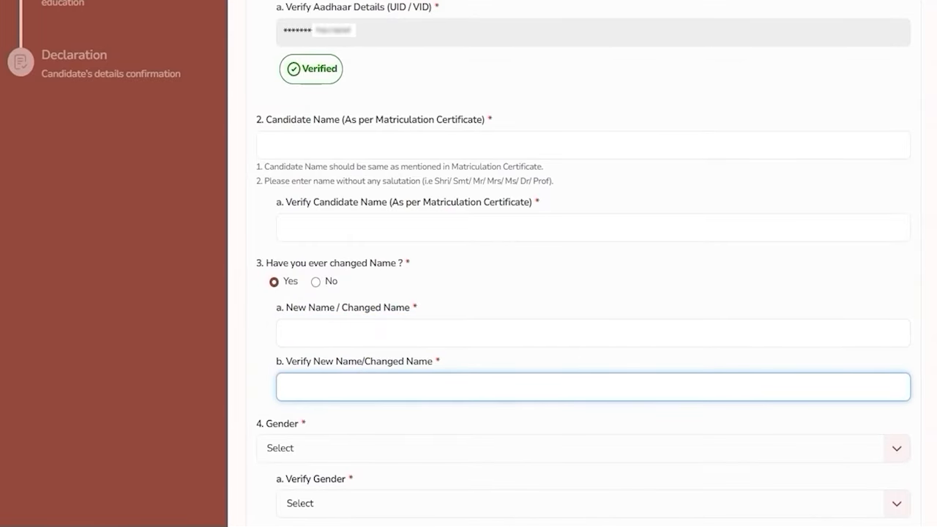
left_click(316, 282)
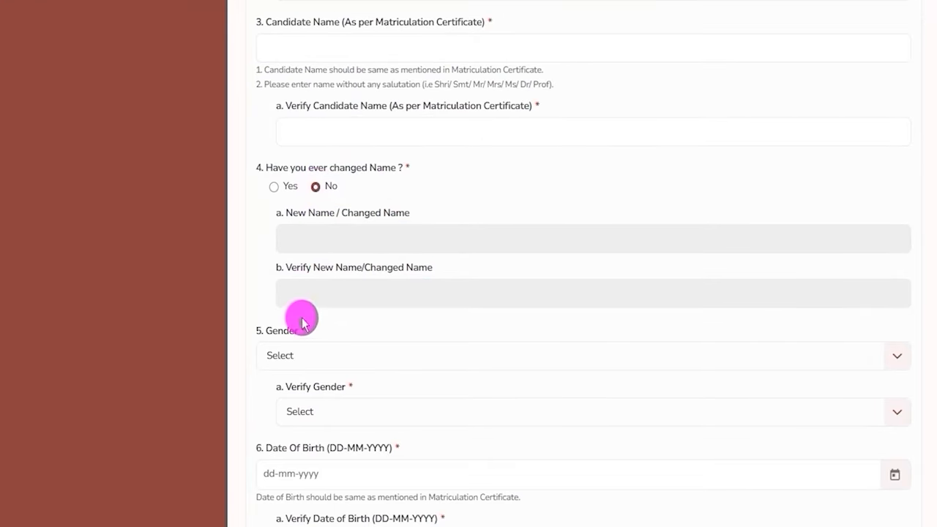
- Set both Gender and Verify Gender to Male
scroll(349, 309, "down", 2)
left_click(323, 212)
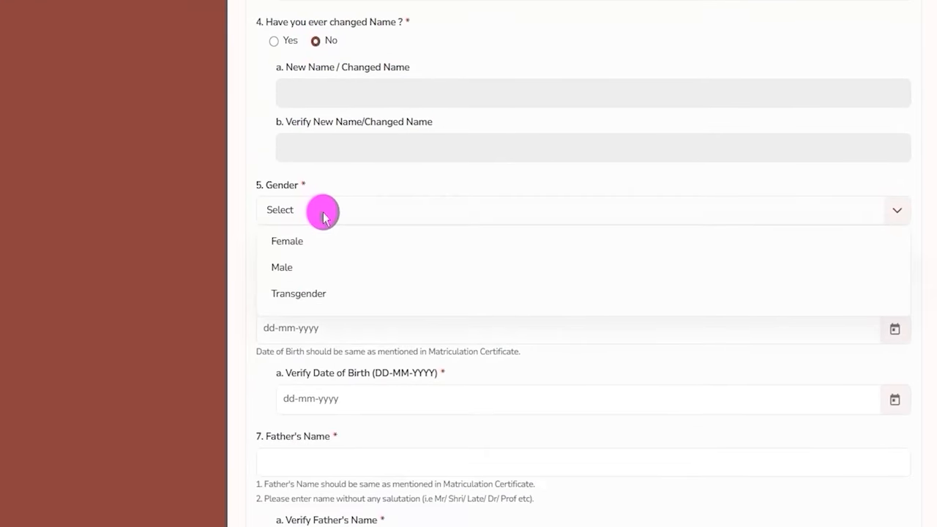
left_click(289, 268)
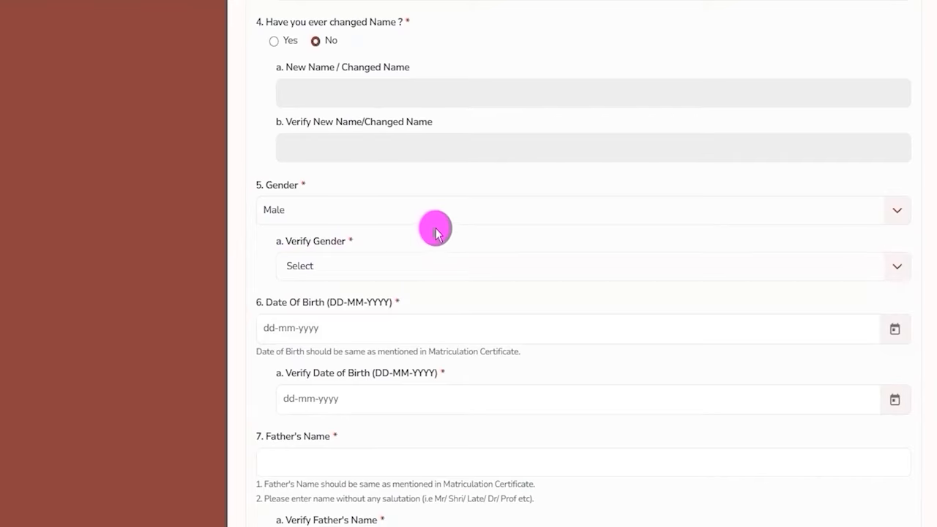
left_click(436, 266)
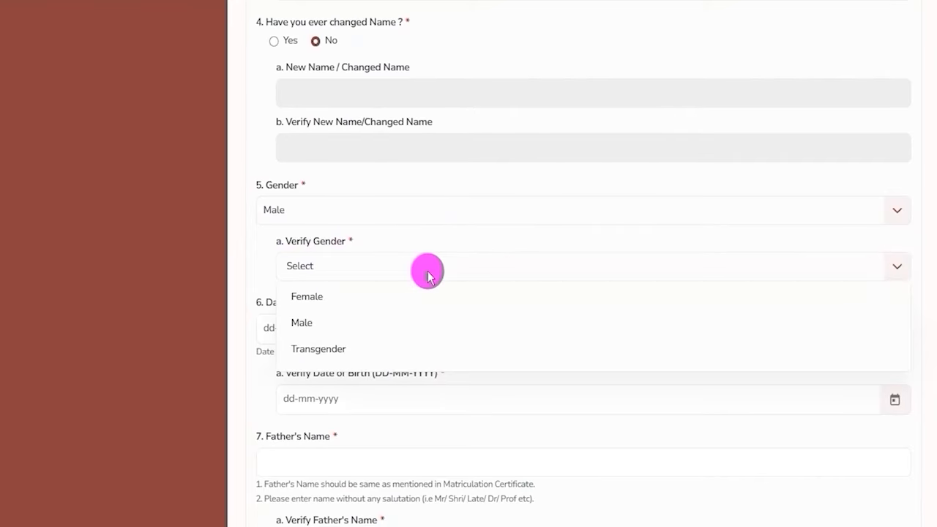
left_click(316, 329)
- Highlight the Date Of Birth label and open the calendars of the Date Of Birth and Verify Date of Birth fields
scroll(383, 265, "down", 2)
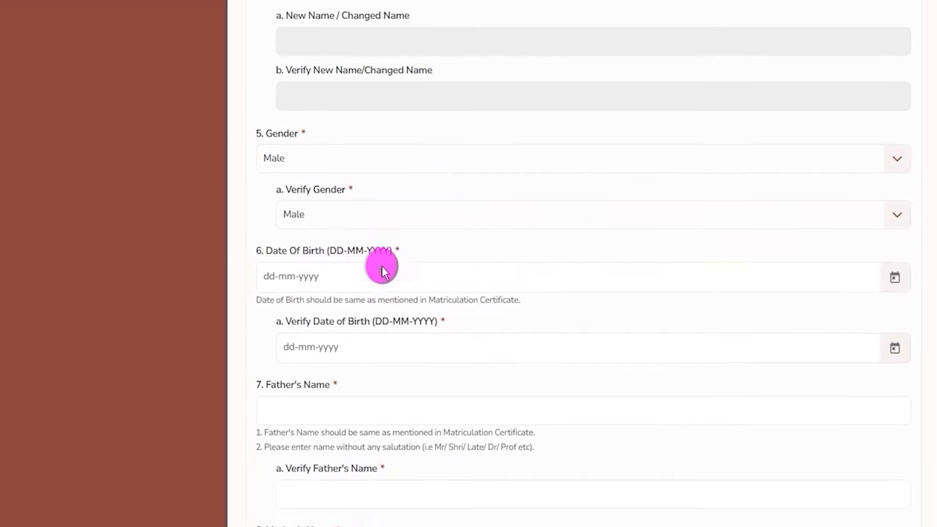
left_click_drag(317, 160, 395, 161)
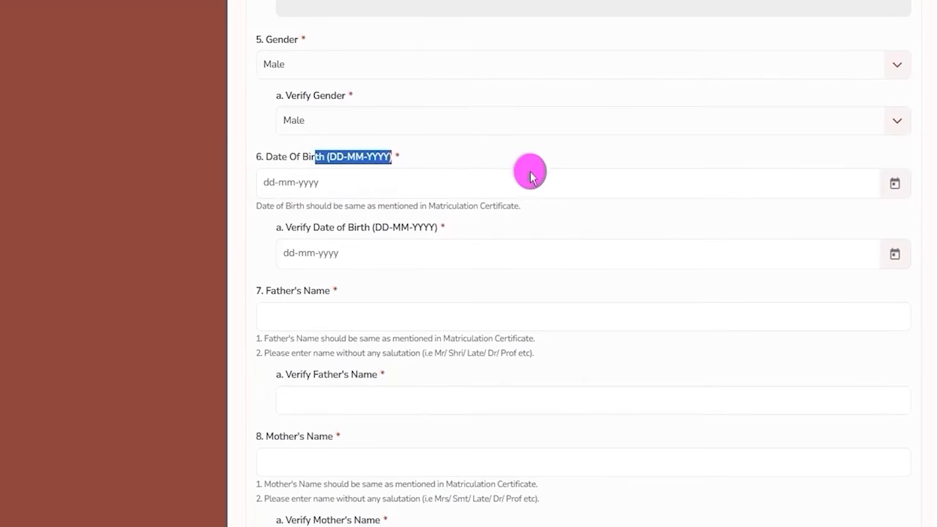
left_click(893, 185)
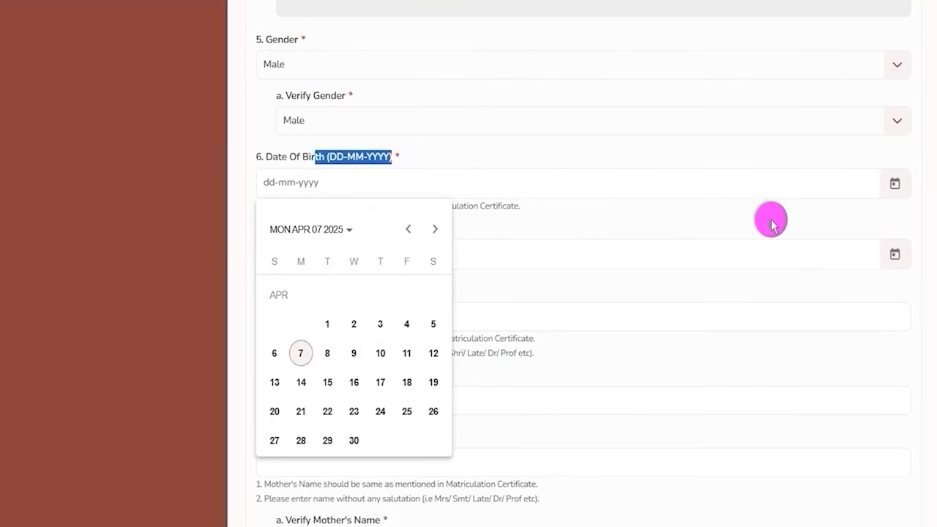
left_click(743, 222)
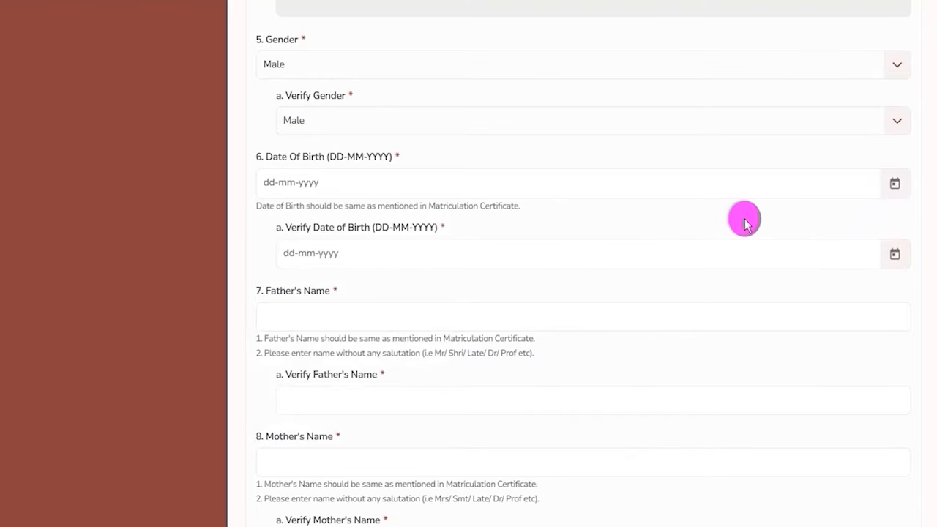
left_click(896, 255)
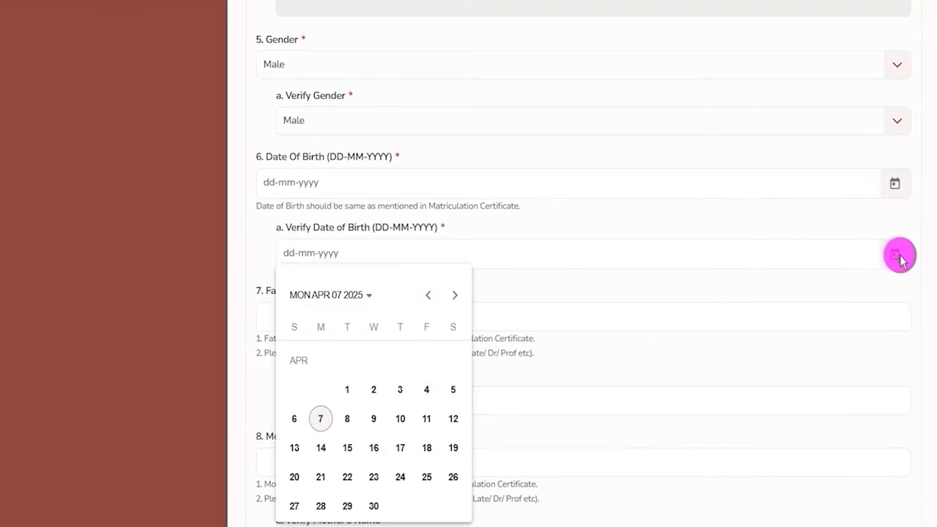
- Close the date calendar and point out the Father's Name and Verify Father's Name fields by activating each one
left_click(637, 285)
scroll(638, 289, "down", 1)
scroll(638, 289, "down", 3)
left_click(299, 232)
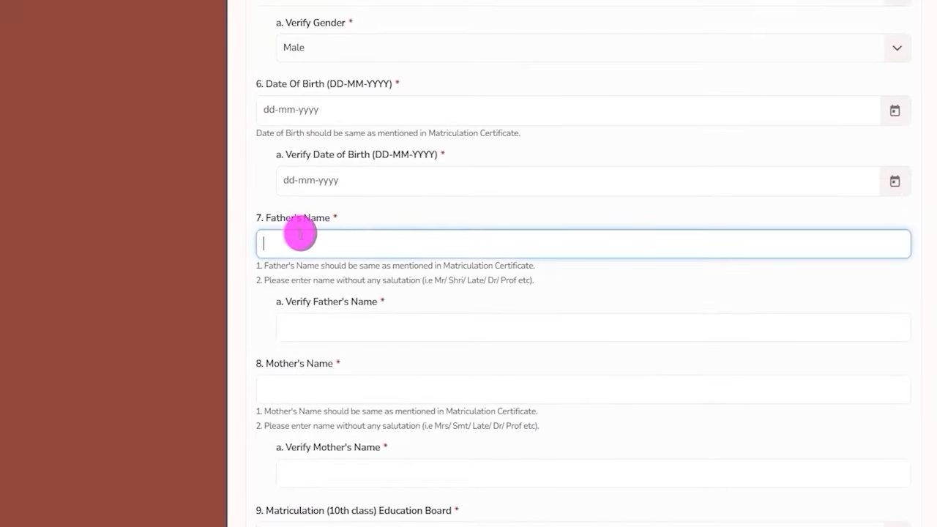
scroll(363, 208, "down", 4)
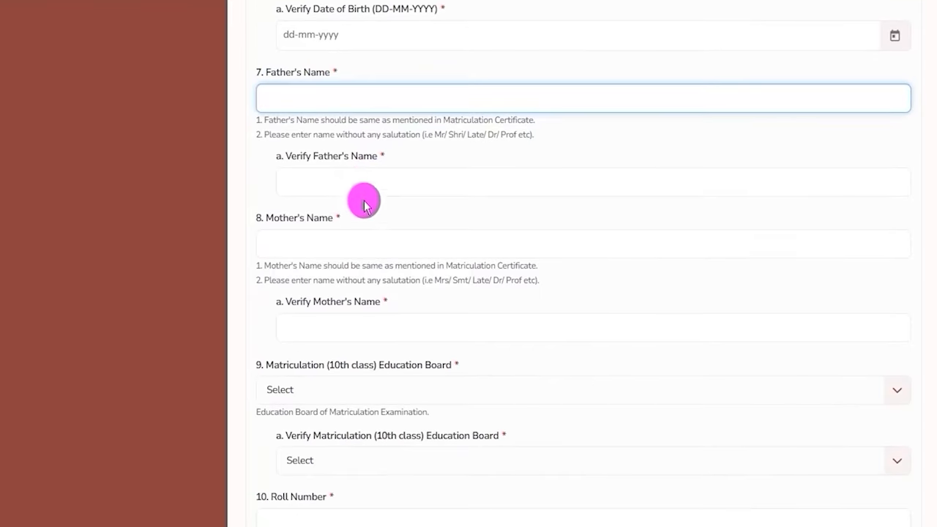
left_click_drag(284, 155, 350, 161)
left_click(352, 181)
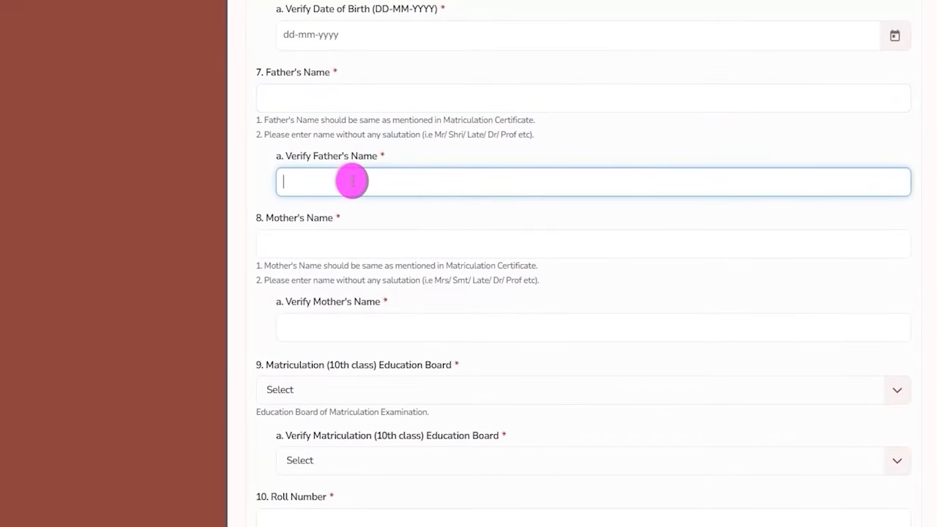
- Highlight the Mother's Name and Verify Mother's Name labels and place the cursor in each of their fields
left_click_drag(266, 217, 335, 211)
left_click(324, 244)
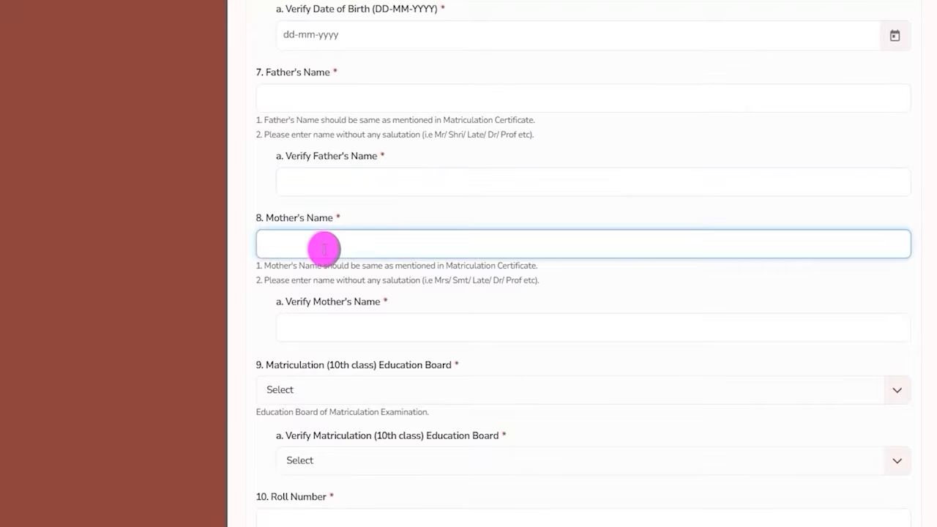
left_click_drag(285, 302, 356, 300)
left_click(345, 328)
left_click(344, 330)
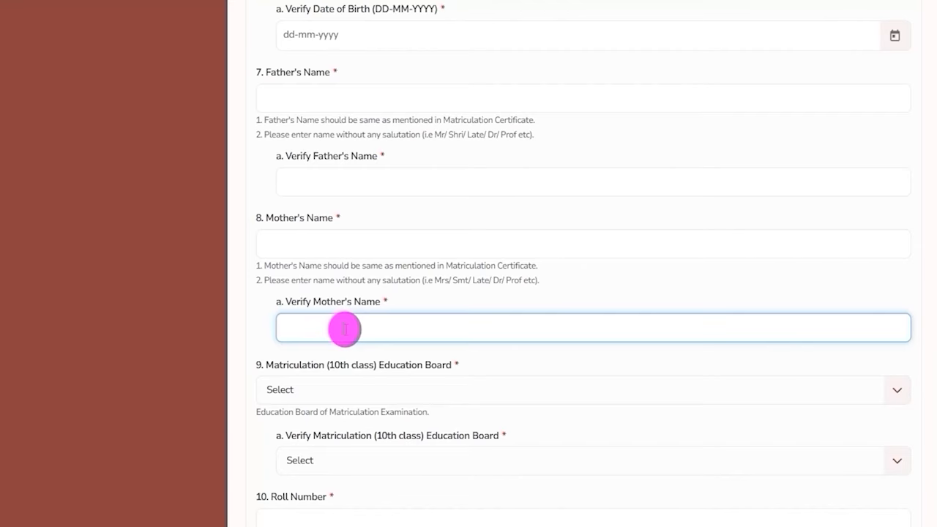
- Set the Matriculation (10th class) Education Board to Central Board of Secondary Education (CBSE)
scroll(345, 329, "down", 3)
left_click_drag(290, 146, 424, 153)
left_click(552, 173)
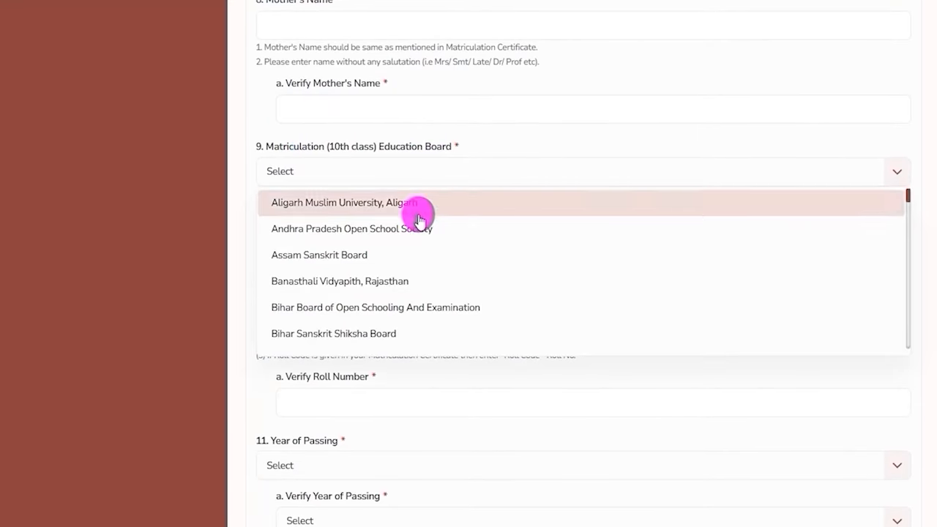
scroll(371, 237, "down", 3)
scroll(372, 240, "down", 2)
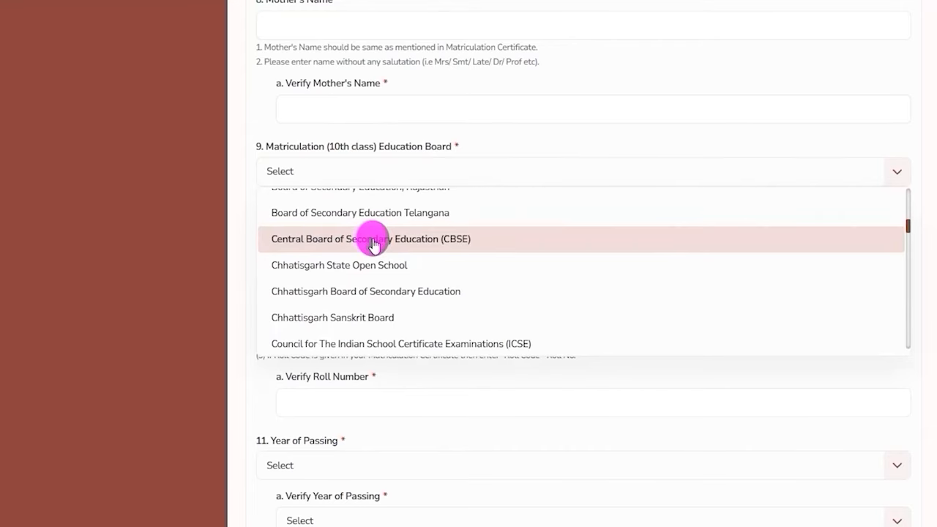
left_click(373, 243)
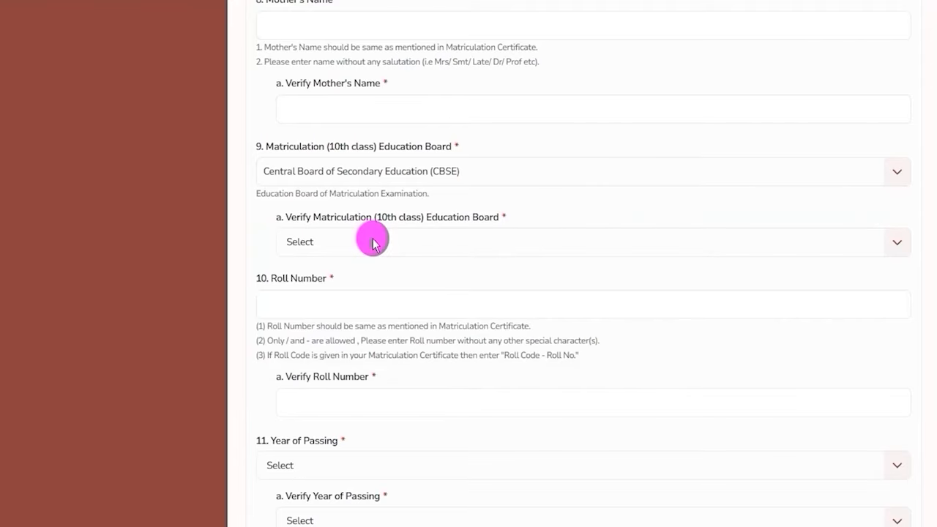
- Set Verify Matriculation (10th class) Education Board to Central Board of Secondary Education (CBSE)
left_click(373, 245)
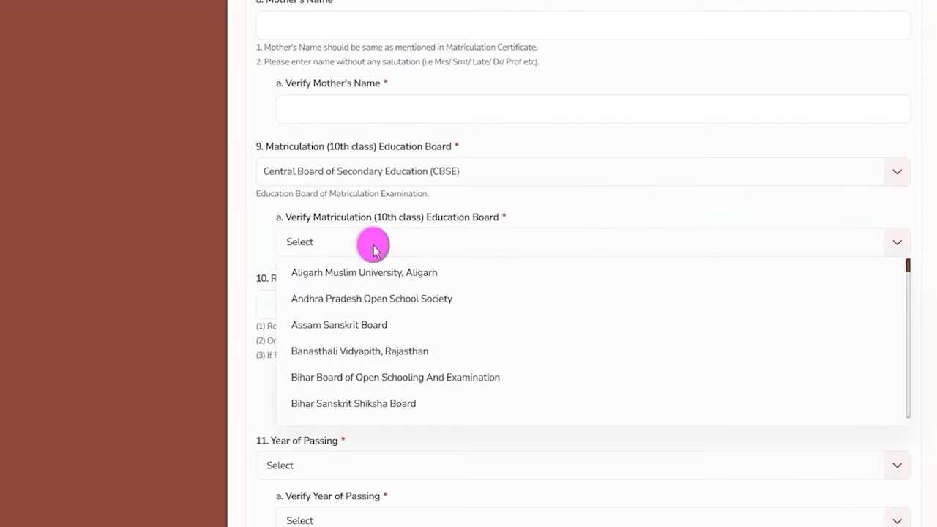
scroll(368, 328, "down", 3)
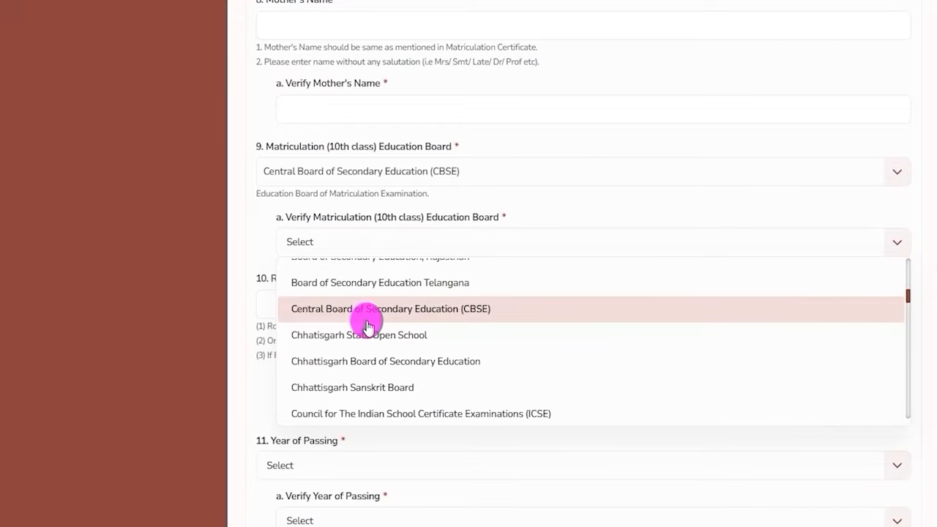
scroll(376, 329, "down", 5)
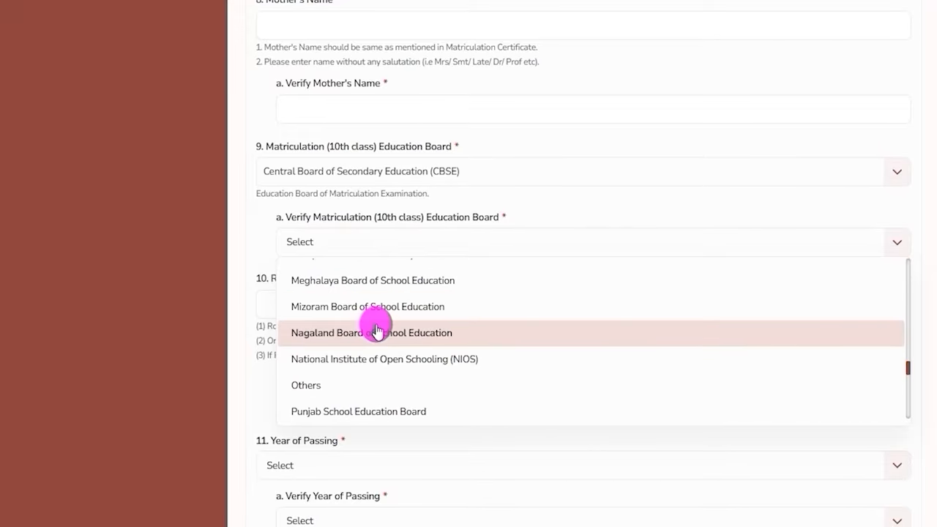
scroll(376, 329, "up", 5)
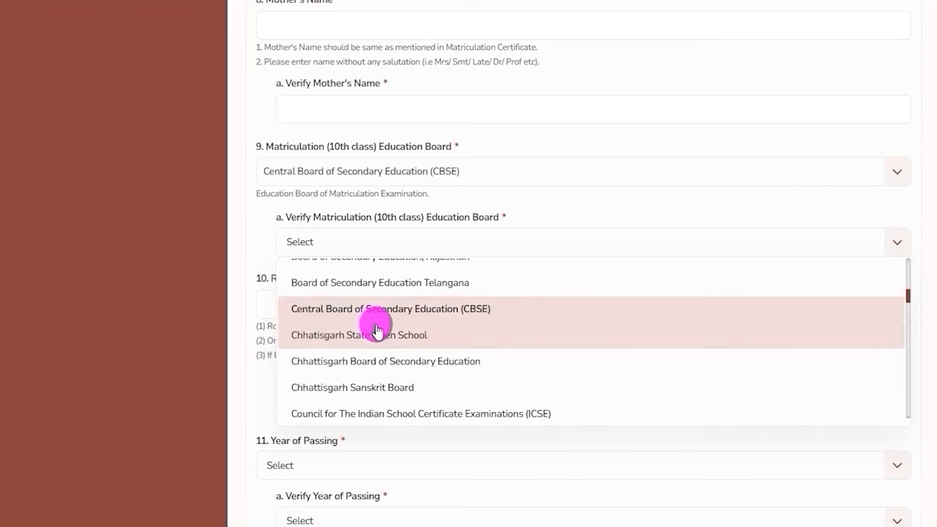
left_click(375, 322)
- Place the cursor in the Roll Number and Verify Roll Number fields and highlight the verify label
left_click(312, 300)
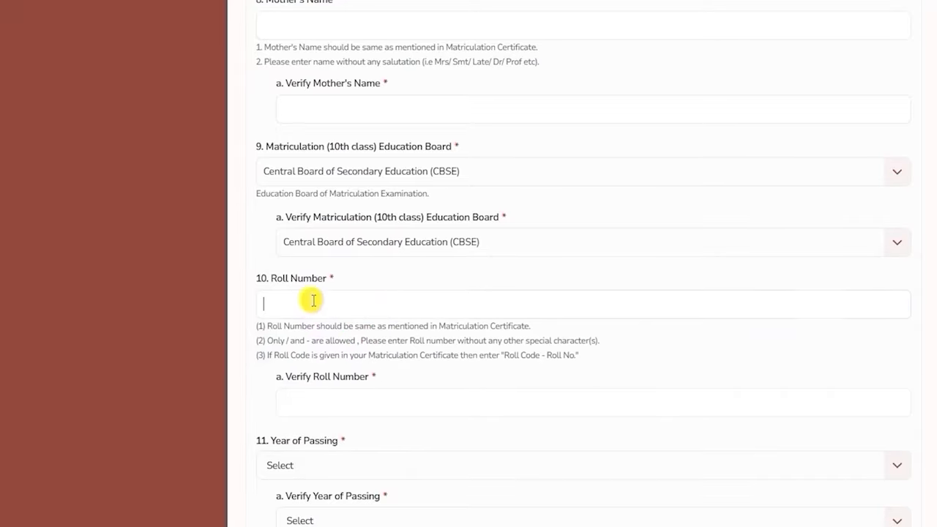
left_click(337, 398)
left_click_drag(300, 376, 386, 388)
- Set the Year of Passing to 2014
scroll(429, 381, "down", 4)
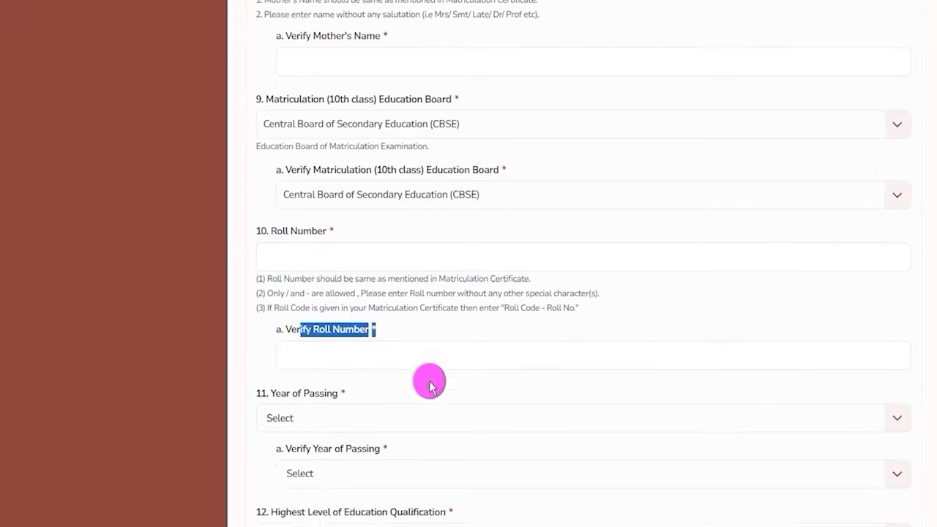
left_click(383, 182)
scroll(336, 303, "down", 4)
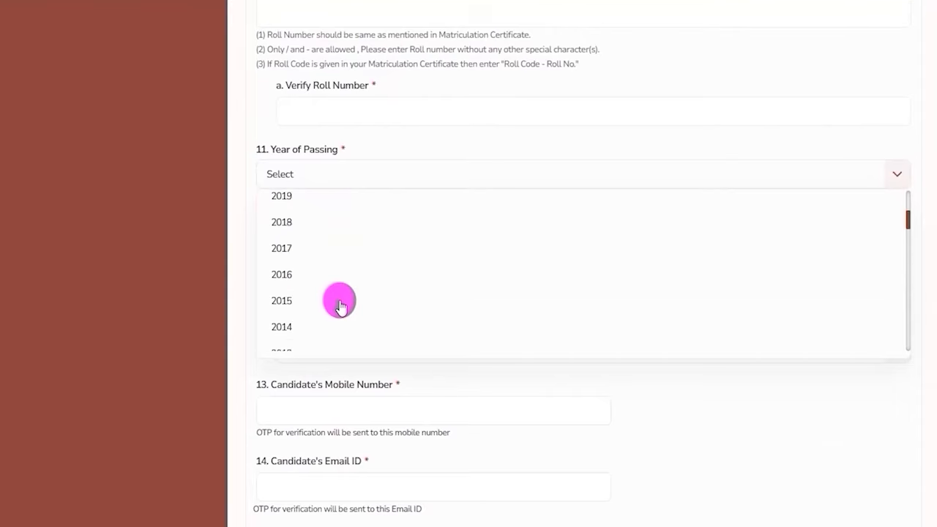
left_click(302, 202)
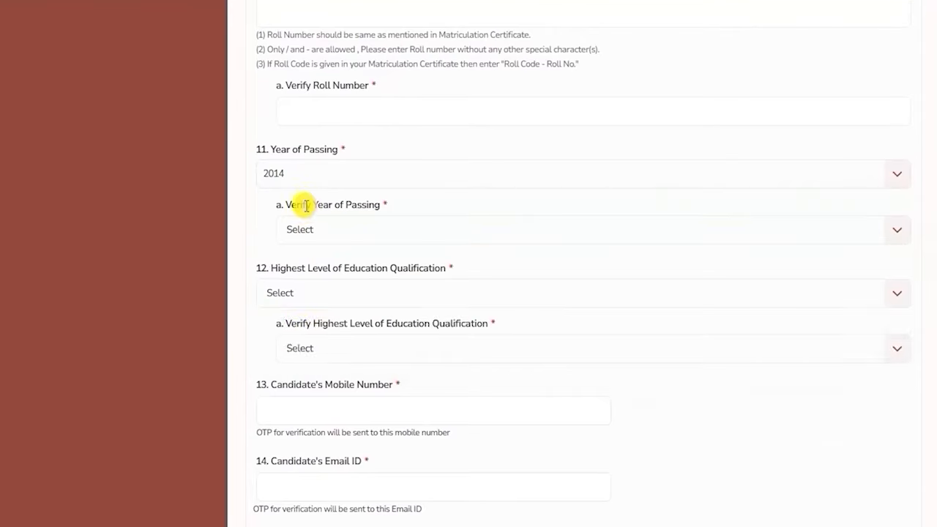
- Set both the Highest Level of Education Qualification and its verification field to Post Graduation
left_click(355, 292)
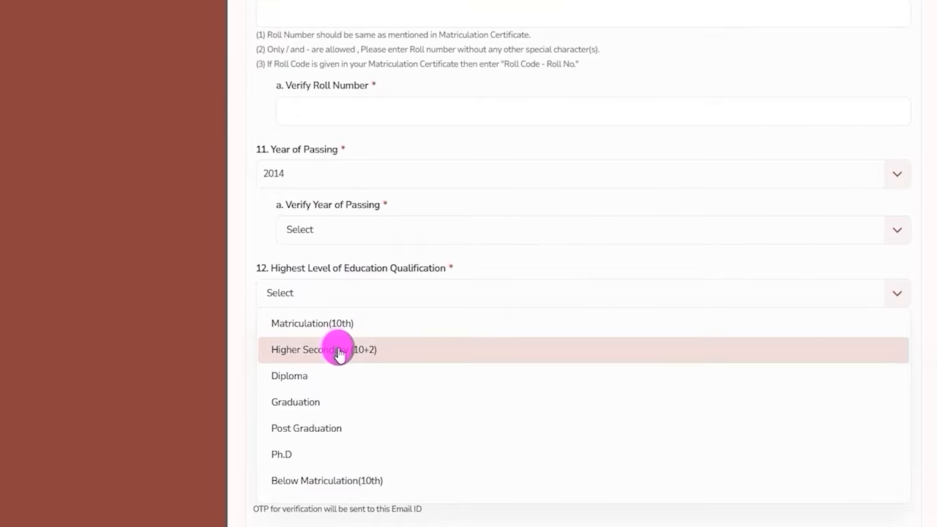
left_click(314, 423)
scroll(366, 292, "down", 1)
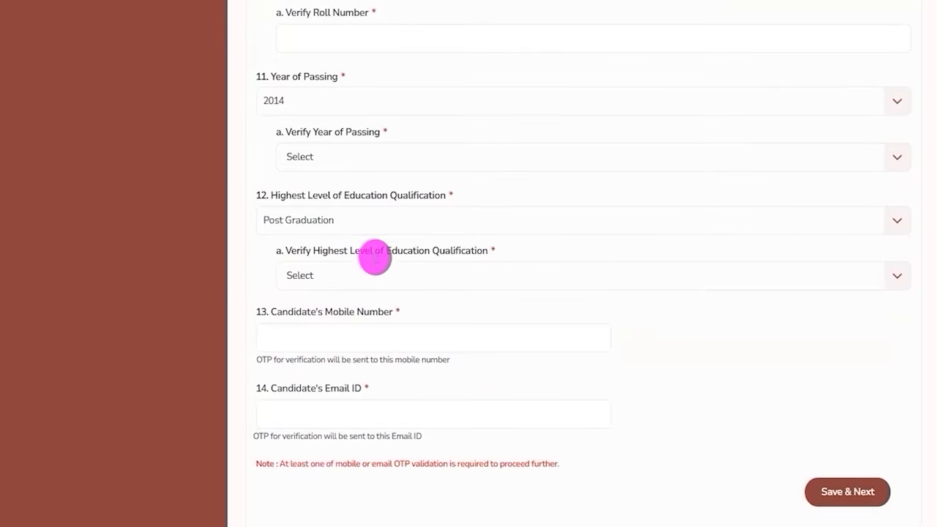
left_click_drag(320, 249, 396, 249)
left_click(384, 281)
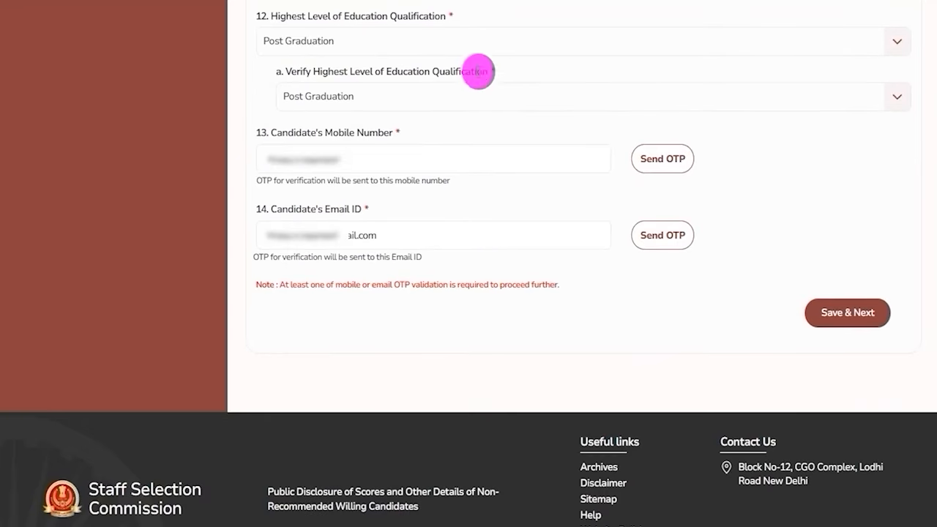
- Highlight the candidate's mobile number and email ID labels and draw a frame around the Save & Next option
left_click_drag(289, 132, 382, 132)
left_click_drag(287, 209, 347, 210)
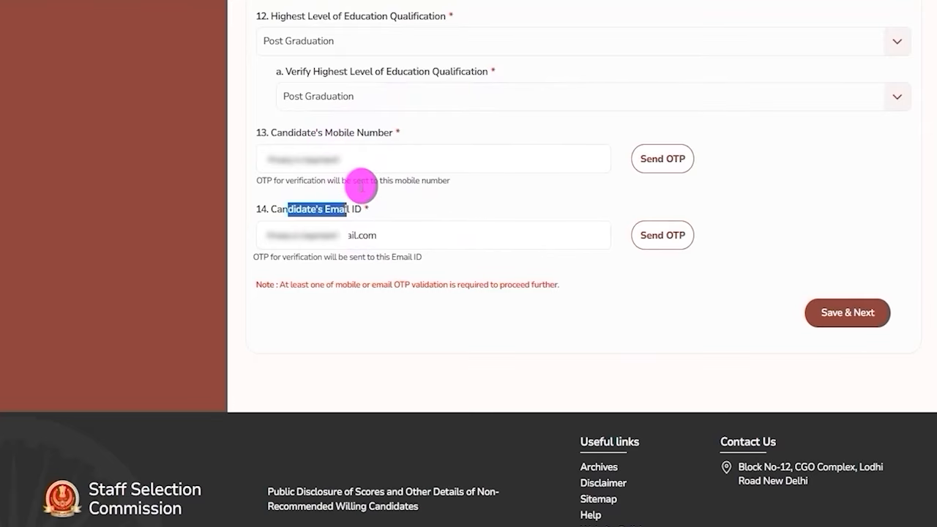
left_click(441, 188)
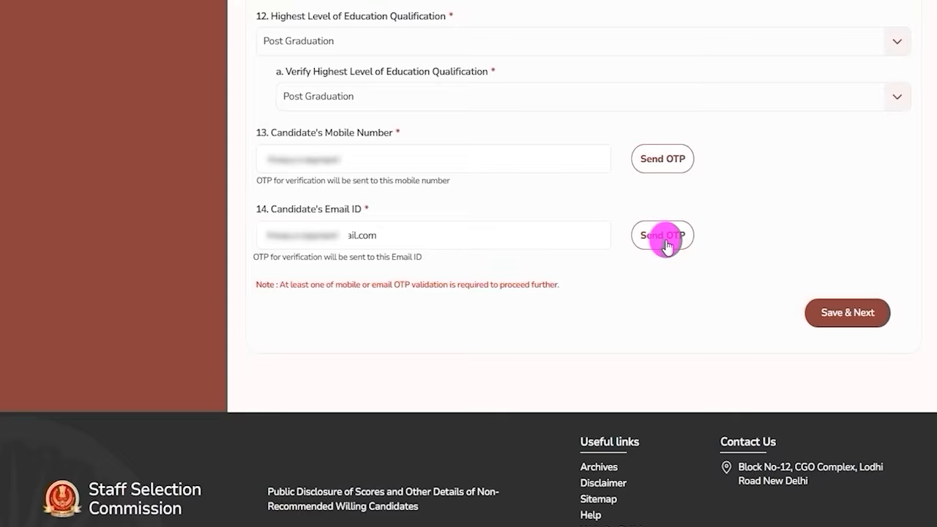
mouse_move(767, 260)
left_mouse_down()
mouse_move(851, 283)
mouse_move(901, 320)
mouse_move(909, 361)
left_mouse_up()
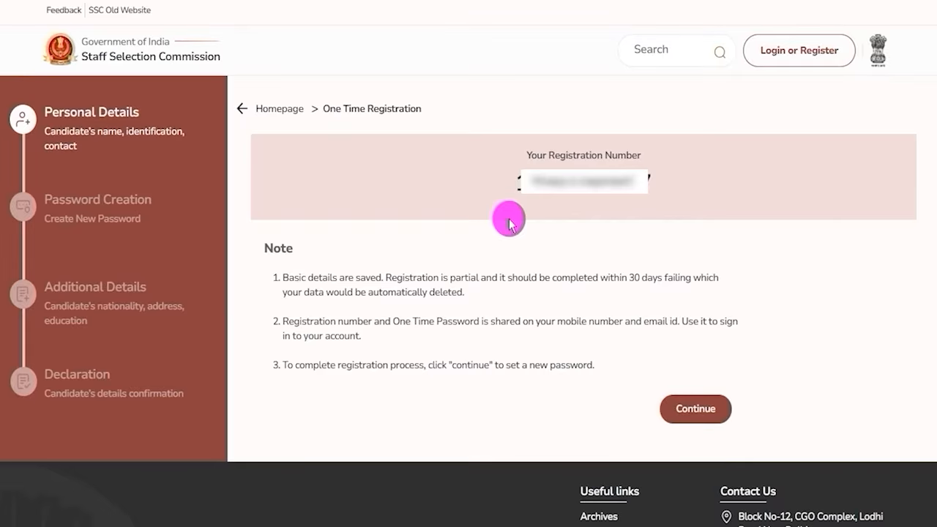
- Highlight the issued registration number, frame the Continue option, and proceed to the sign-in page for password creation
left_click_drag(519, 183, 652, 187)
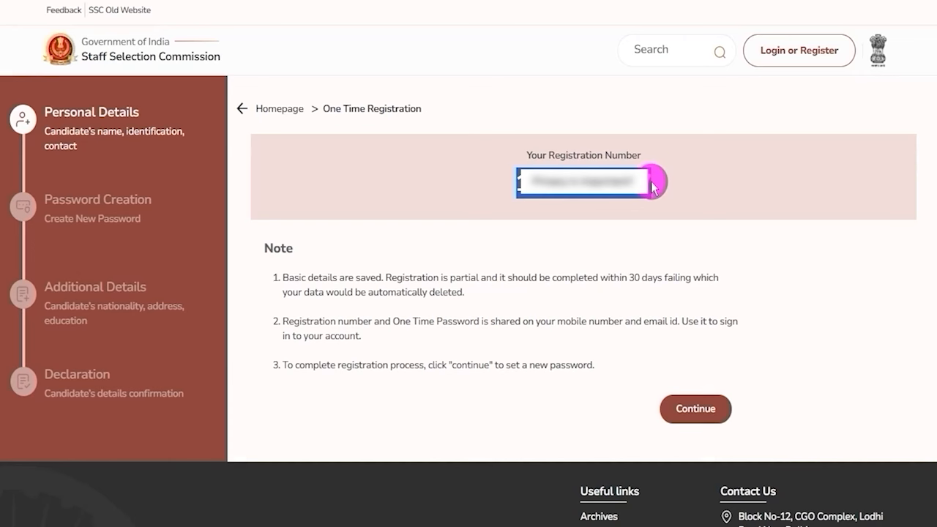
left_click(564, 181)
left_click_drag(516, 180, 646, 189)
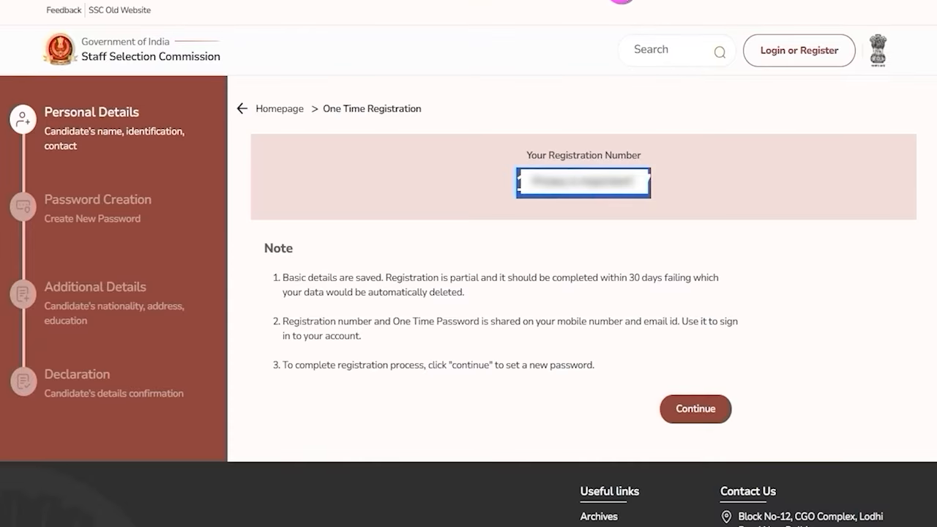
left_click(488, 180)
mouse_move(627, 373)
left_mouse_down()
mouse_move(713, 397)
mouse_move(750, 432)
left_mouse_up()
left_click(695, 408)
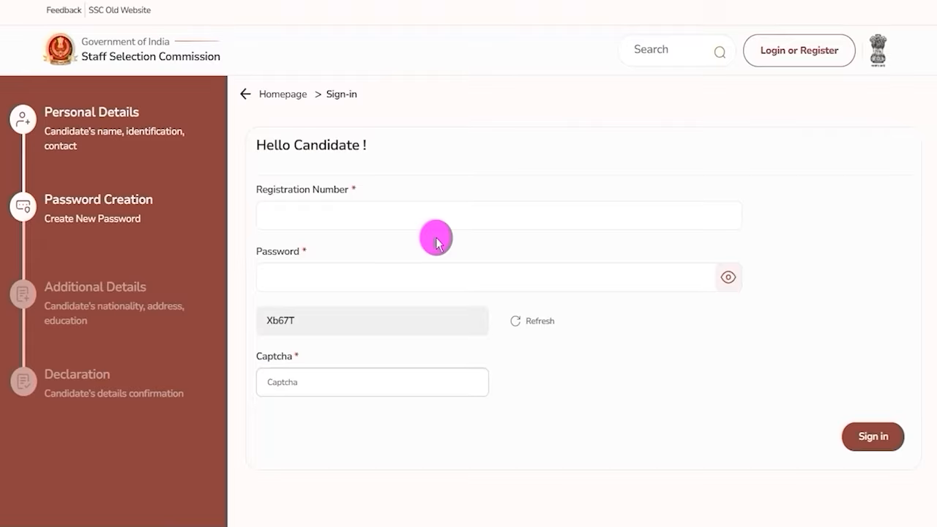
- Point out the sign-in form's Registration Number, Password and Captcha fields and draw a frame around Sign in
left_click_drag(258, 188, 325, 189)
left_click(327, 218)
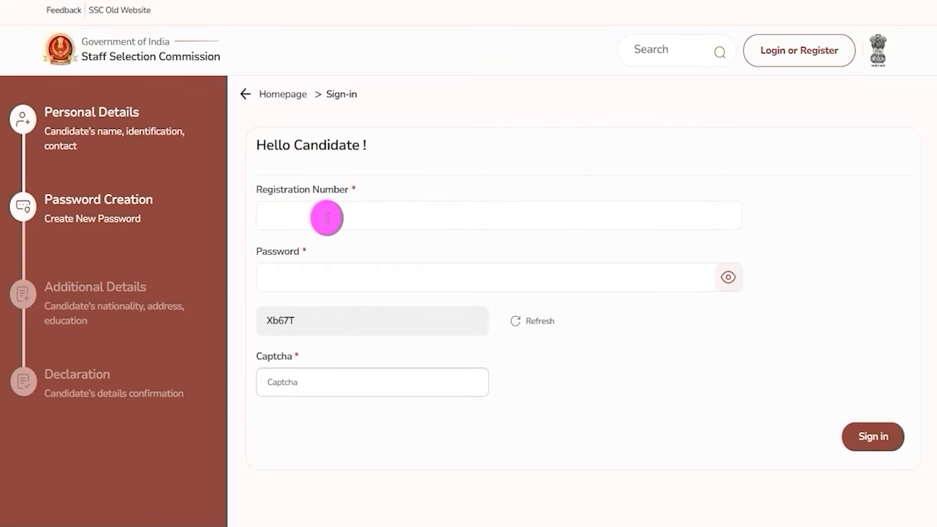
left_click(328, 275)
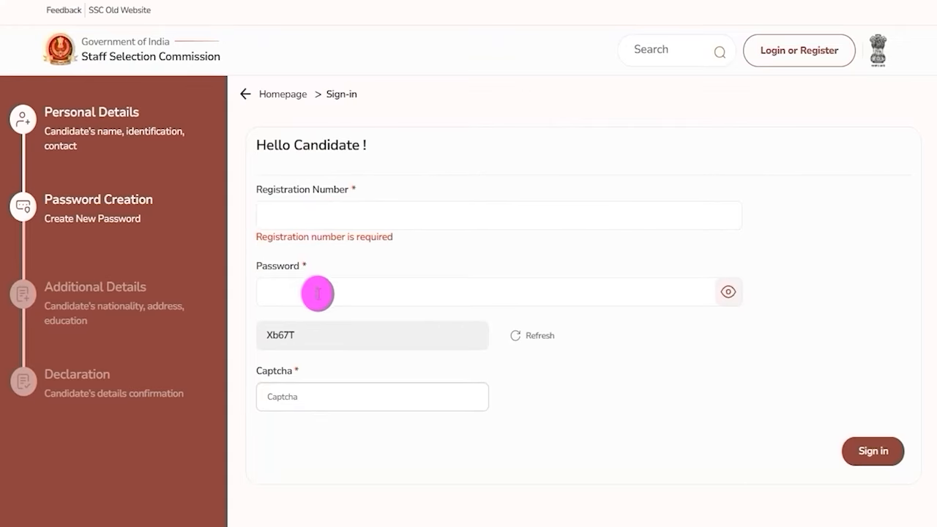
left_click(267, 331)
left_click(286, 407)
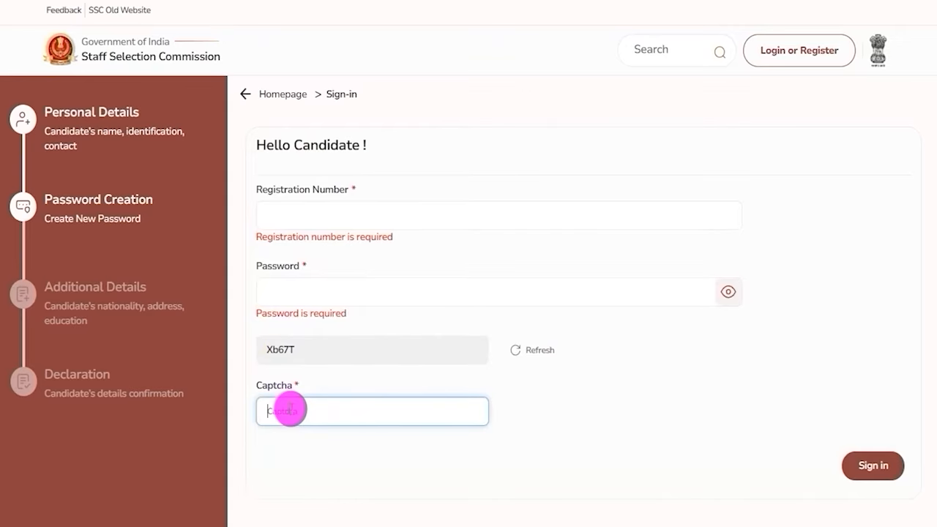
mouse_move(806, 435)
left_mouse_down()
mouse_move(898, 451)
mouse_move(919, 491)
left_mouse_up()
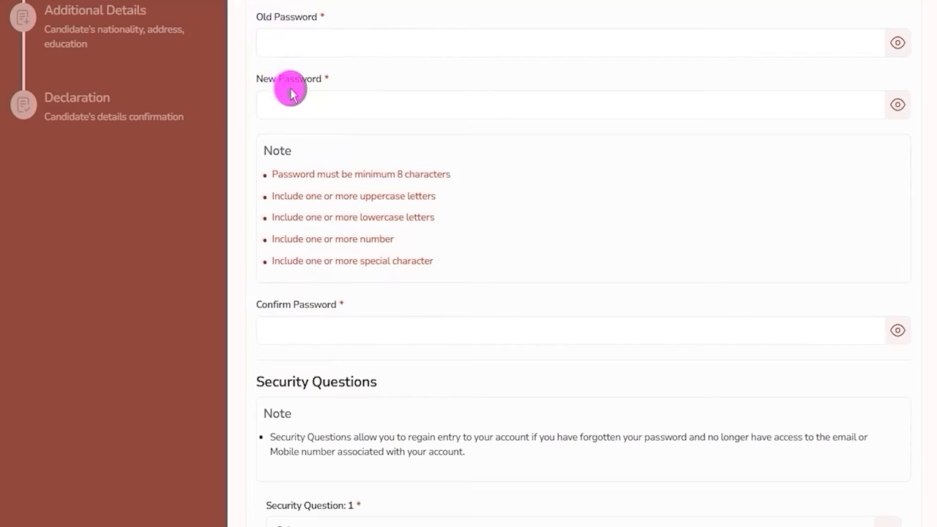
- Point out the Old Password and New Password fields and highlight the password rules on length and letter case
left_click_drag(261, 19, 294, 25)
left_click(308, 49)
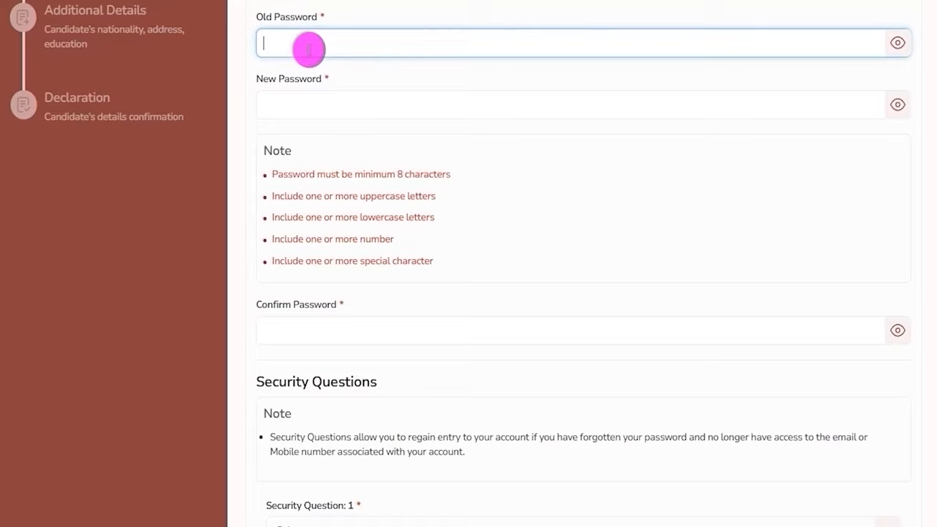
left_click(307, 104)
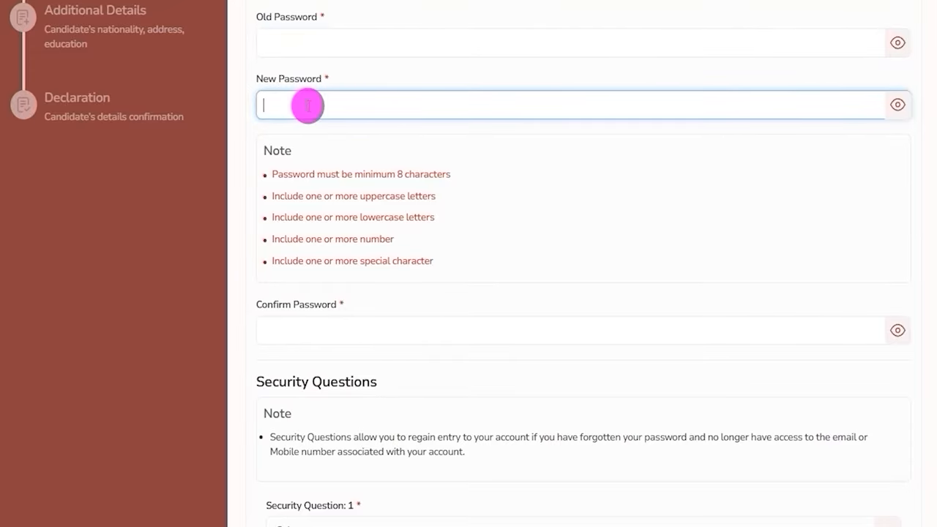
left_click_drag(397, 175, 420, 176)
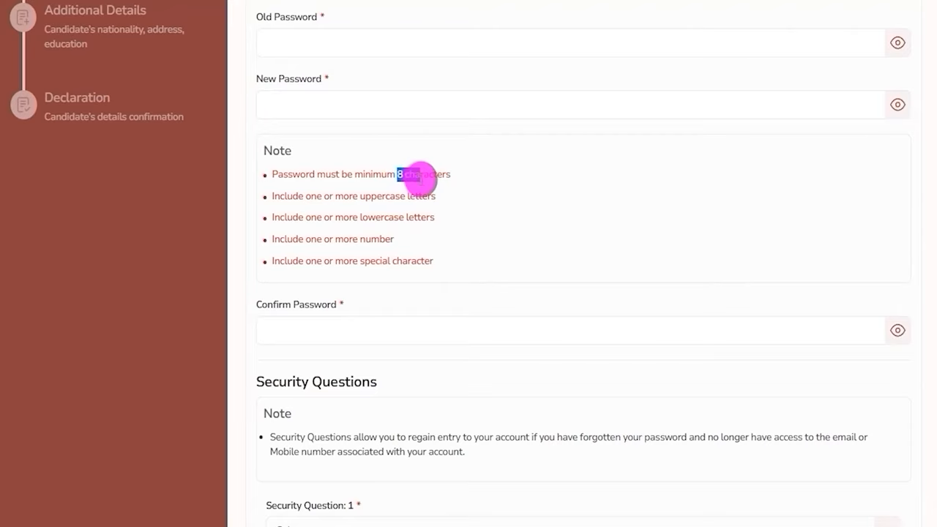
left_click_drag(323, 197, 357, 218)
left_click(346, 245)
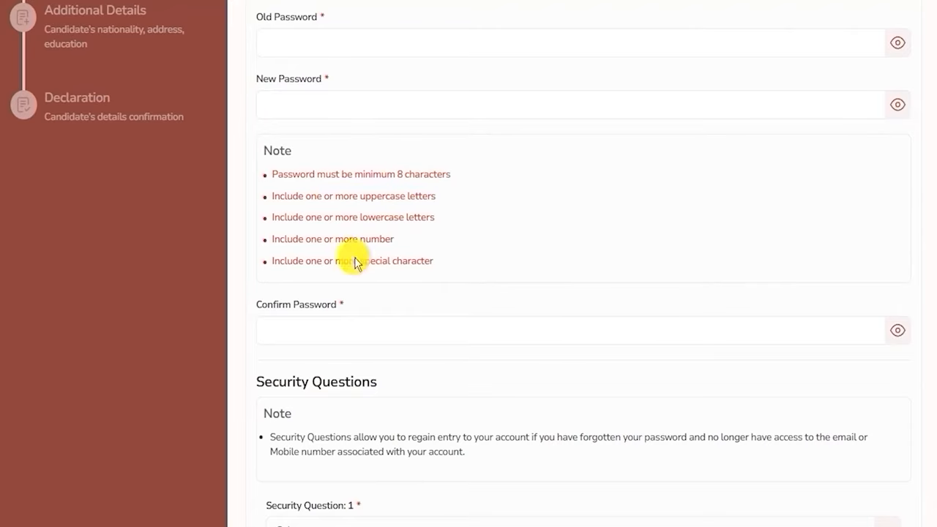
- Switch to Notepad and highlight the sample password's parts to illustrate the required character types
key("alt+Tab")
left_click_drag(633, 190, 704, 192)
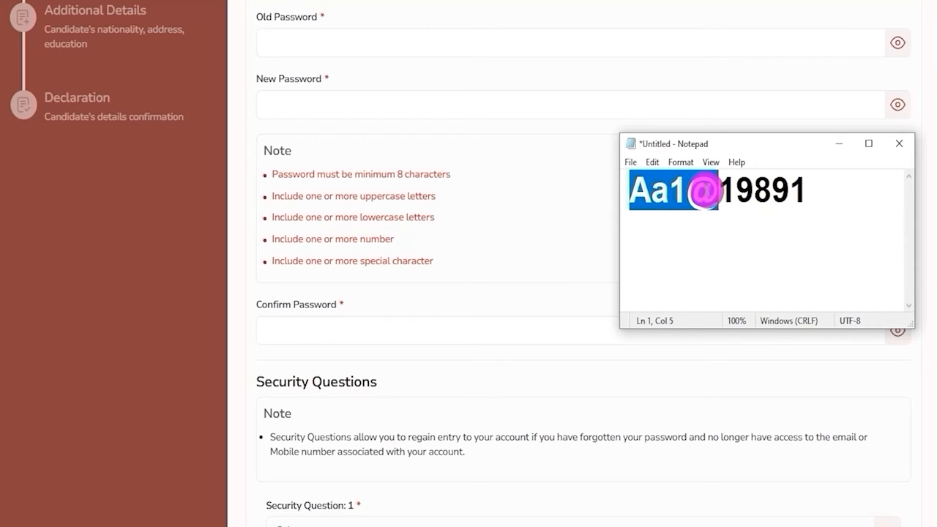
left_click_drag(704, 191, 803, 192)
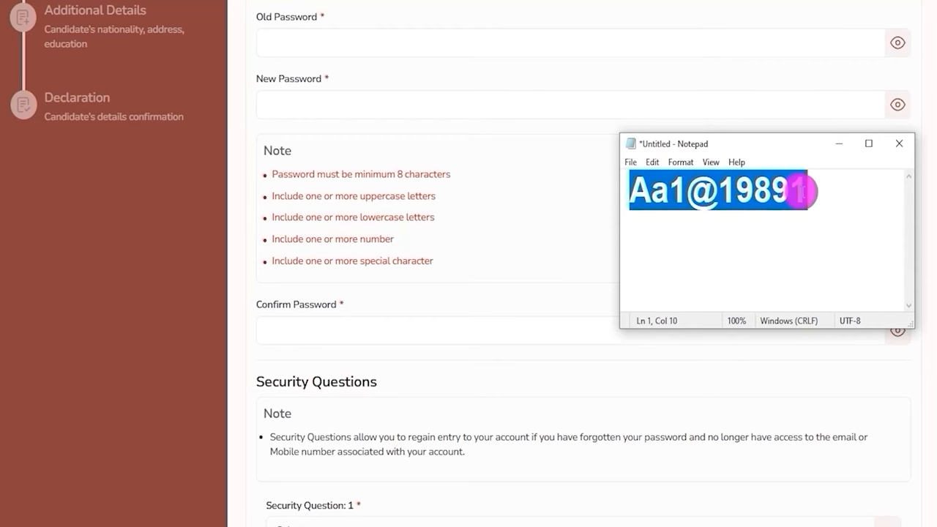
- Point out the New Password field, highlight the Confirm Password label, and place the cursor in the Confirm Password field
left_click(388, 102)
left_click_drag(265, 305, 314, 305)
left_click(327, 328)
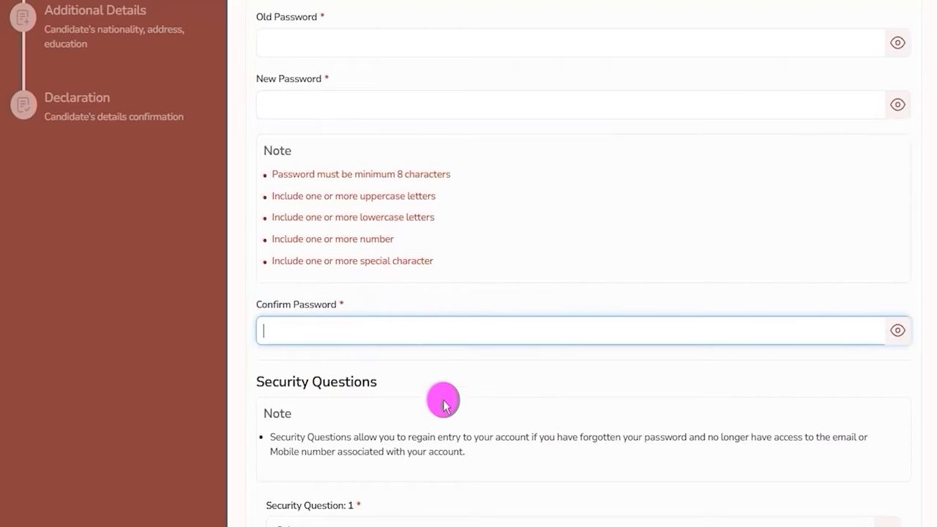
- Choose "What is your favorite movie?" and "What city were you born in?" as security questions 1 and 2, and frame Save & Next
scroll(427, 322, "down", 3)
scroll(412, 270, "down", 1)
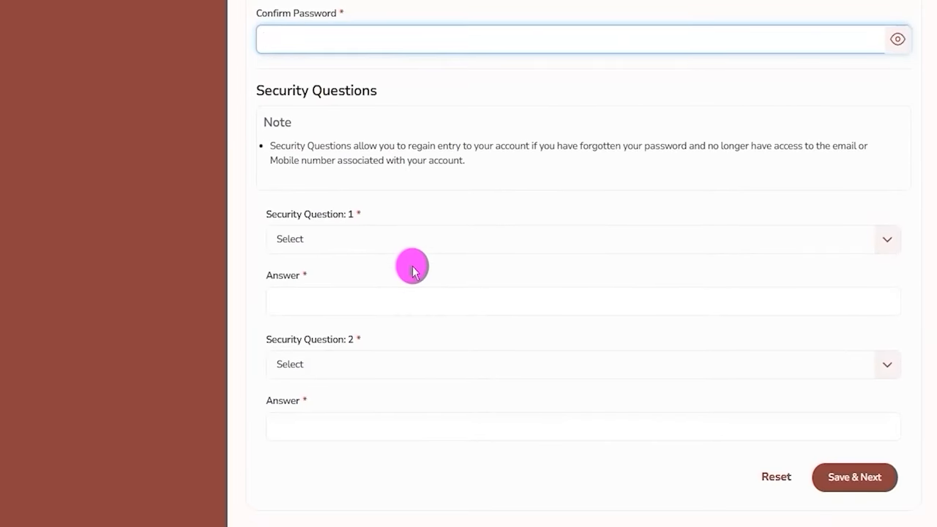
left_click(366, 243)
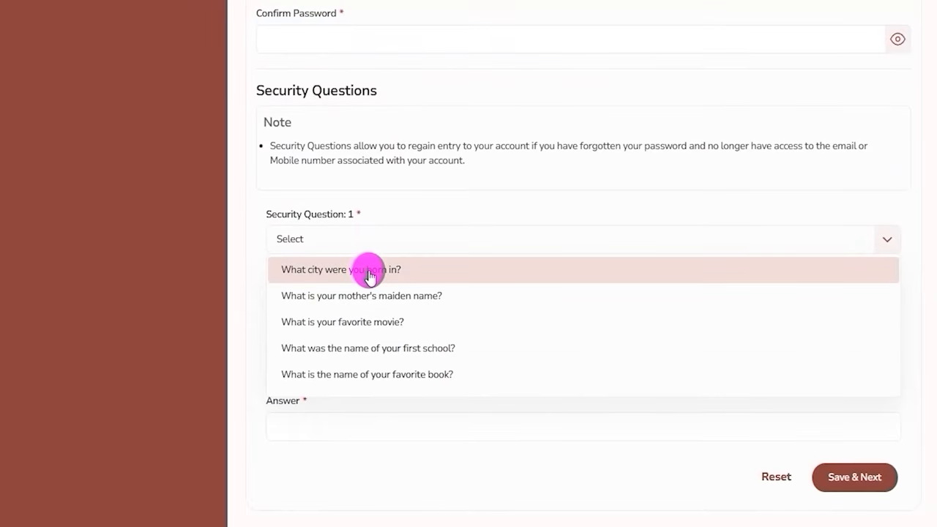
left_click(372, 322)
left_click(324, 300)
scroll(317, 242, "down", 1)
left_click_drag(286, 267, 355, 305)
left_click(355, 304)
left_click(362, 321)
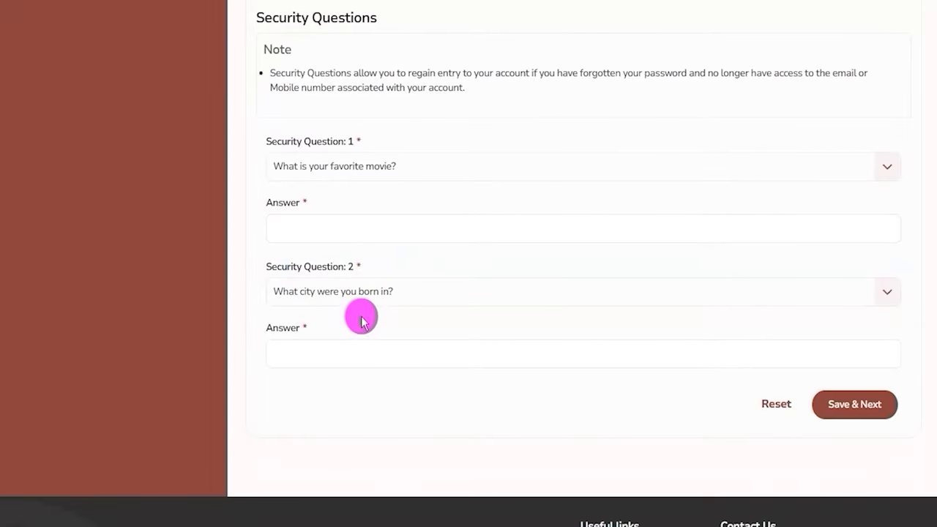
left_click(344, 351)
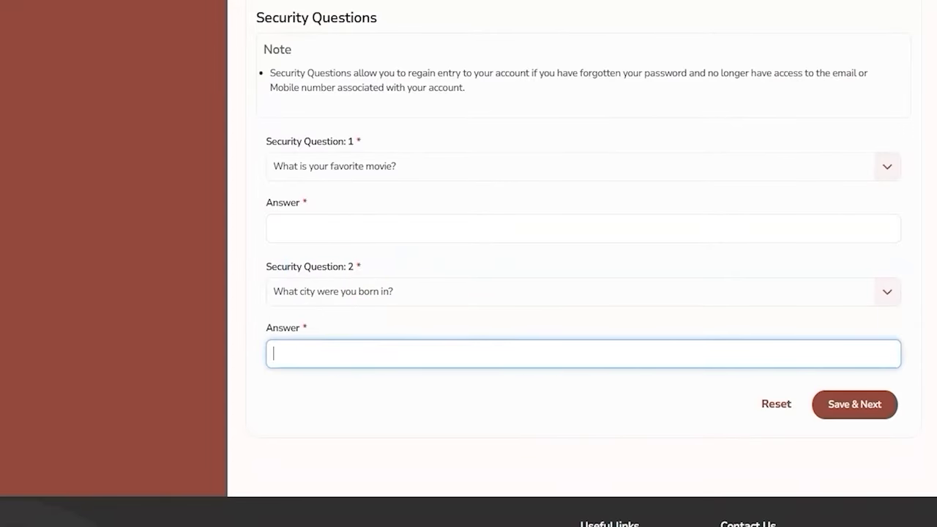
mouse_move(801, 376)
left_mouse_down()
mouse_move(900, 408)
mouse_move(904, 424)
left_mouse_up()
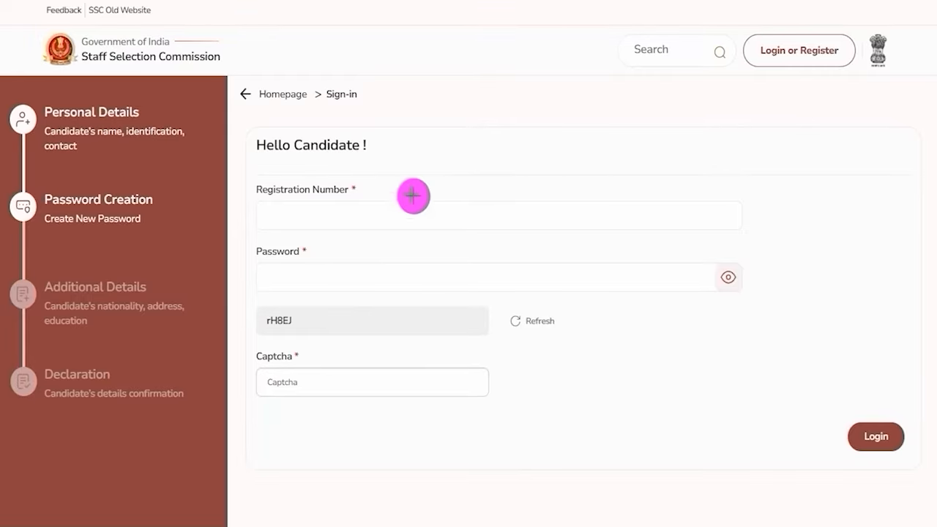
- Tick the Registration Number, Password and Captcha fields on the sign-in page, underline the captcha text, and point out Login
mouse_move(468, 218)
left_mouse_down()
mouse_move(477, 223)
mouse_move(537, 180)
left_mouse_up()
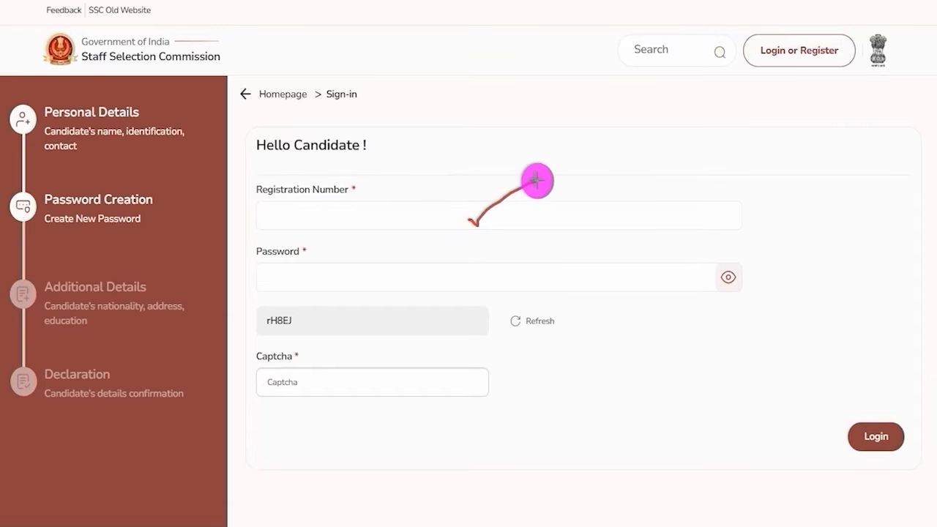
left_click_drag(461, 276, 539, 239)
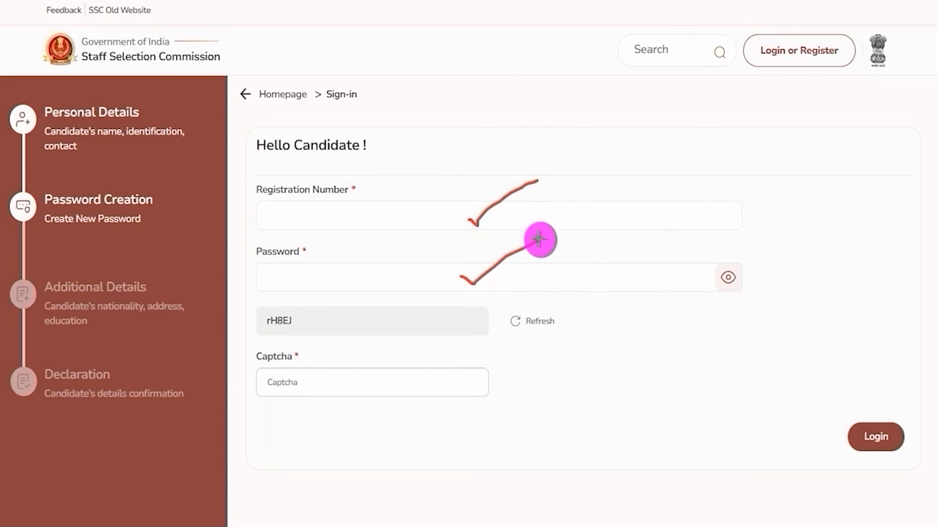
left_click_drag(261, 329, 304, 330)
left_click_drag(397, 376, 451, 350)
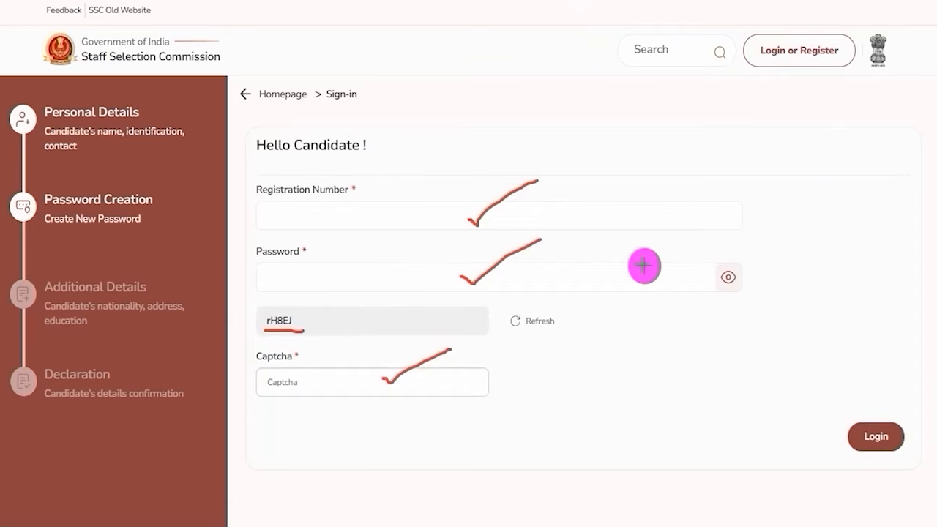
left_click_drag(905, 244, 890, 413)
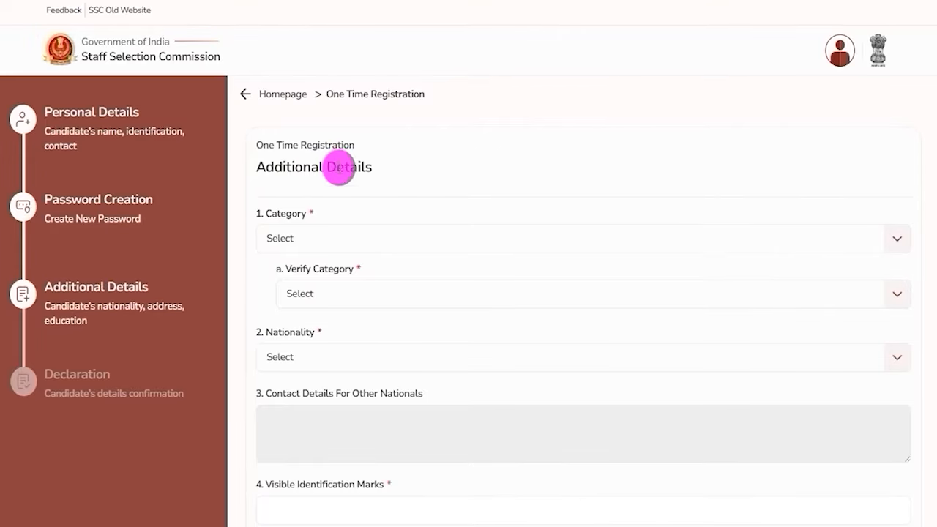
- Highlight the Additional Details heading and set both Category and Verify Category to OBC
left_click_drag(257, 166, 342, 162)
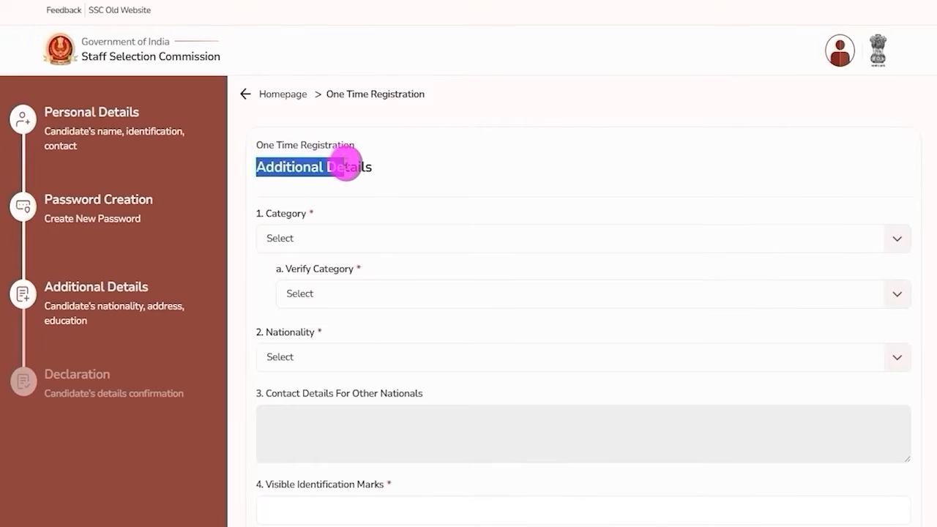
left_click(350, 240)
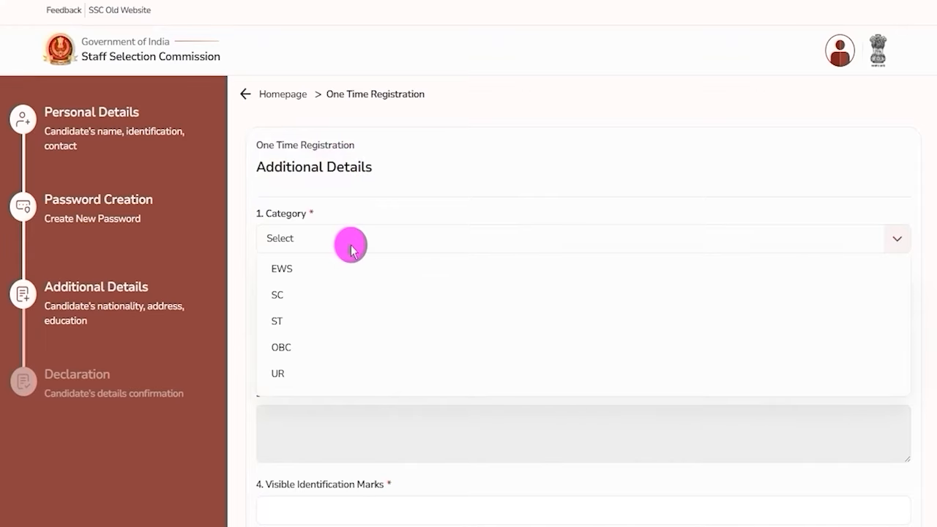
left_click(295, 348)
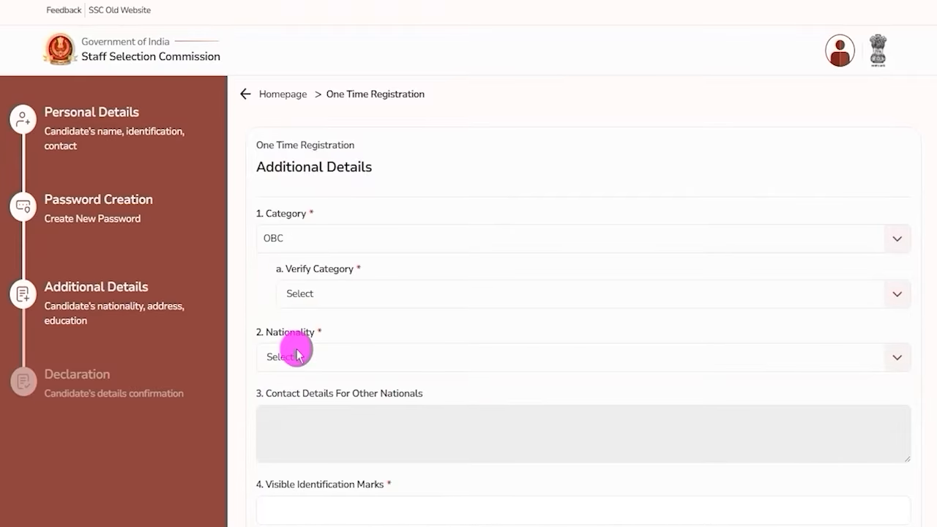
left_click(330, 298)
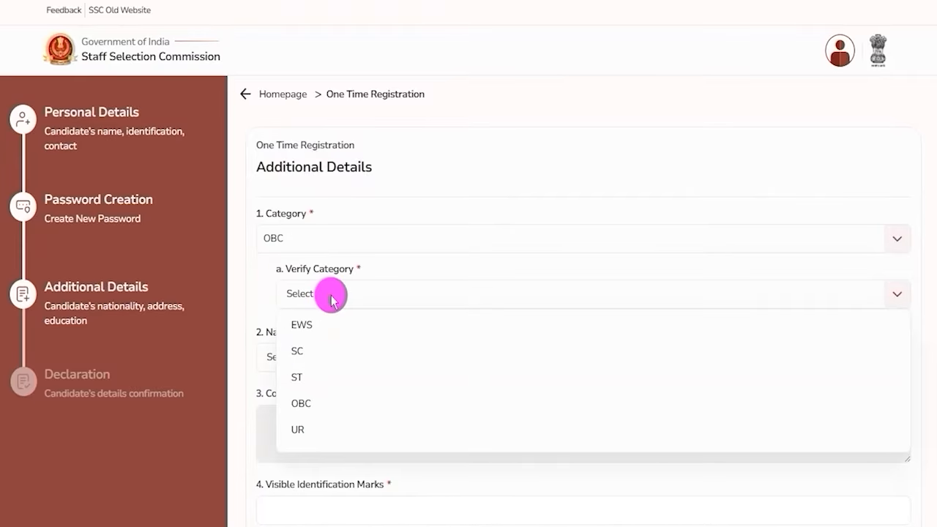
left_click(306, 406)
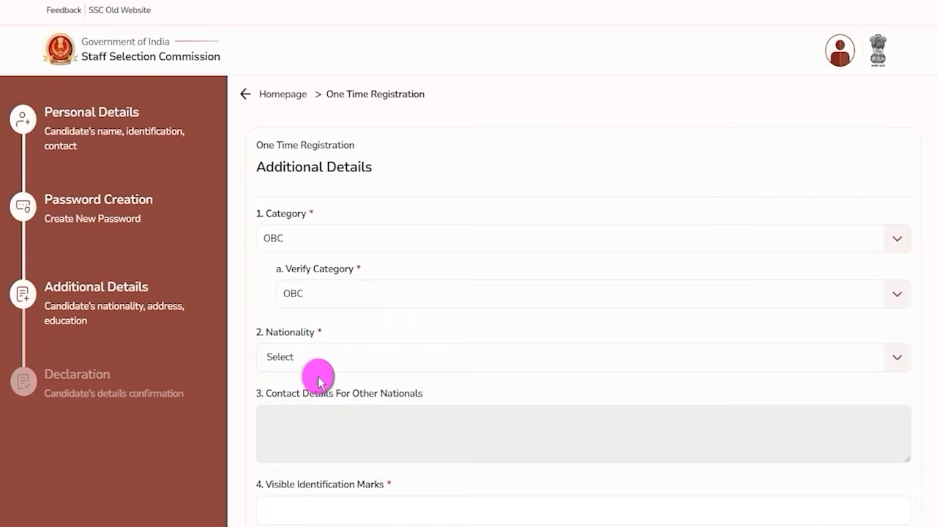
- Set Nationality to "A subject of Nepal" and highlight the Contact Details For Other Nationals label
left_click(364, 364)
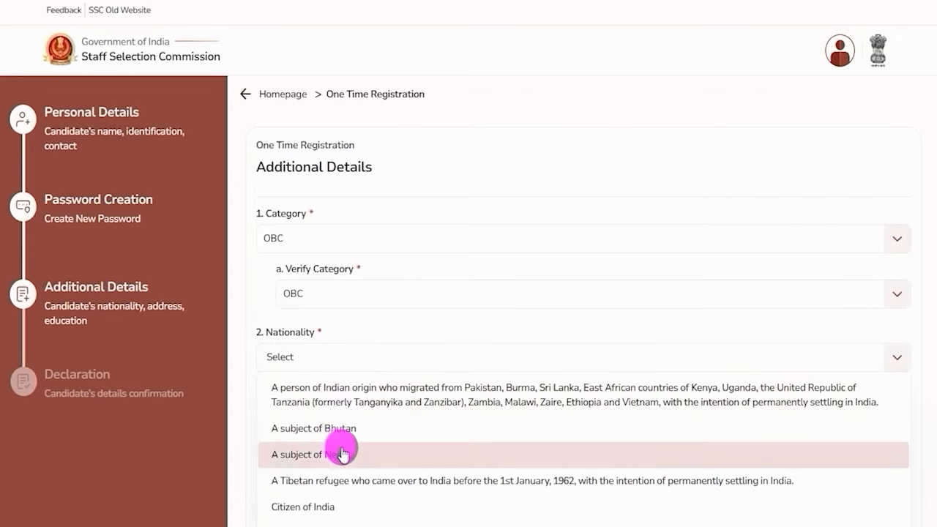
scroll(408, 418, "down", 2)
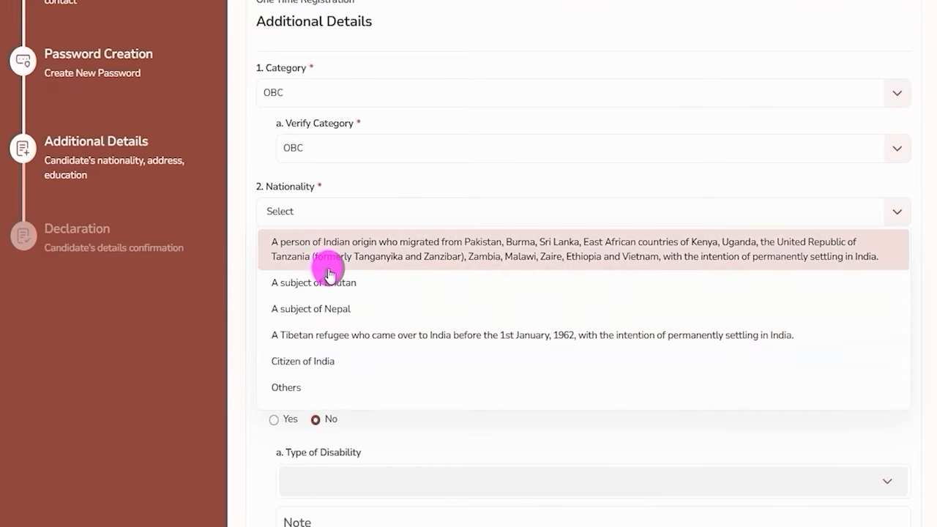
left_click(346, 306)
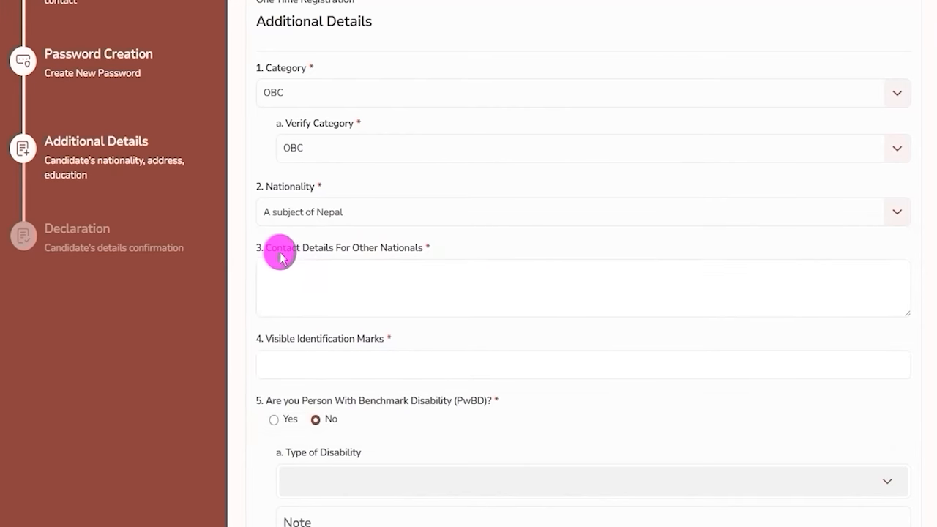
left_click_drag(278, 249, 358, 275)
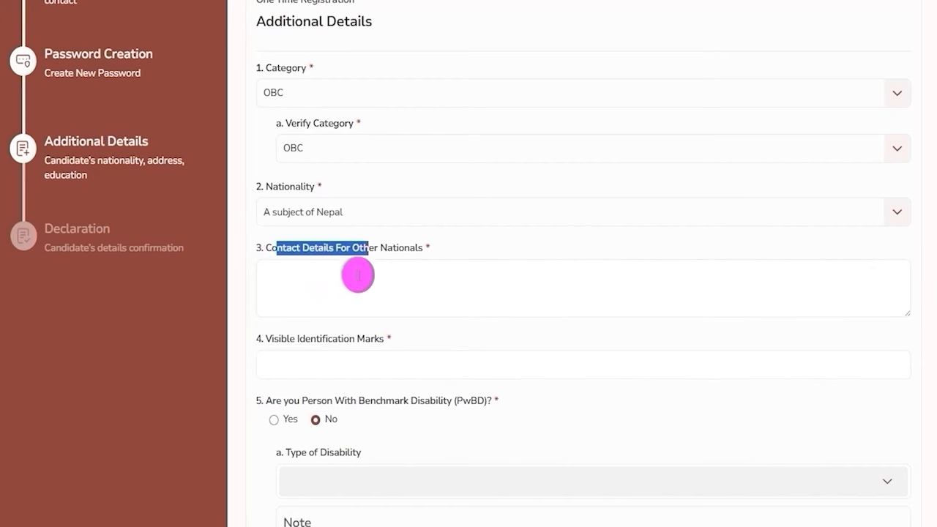
- Set Nationality to "Citizen of India" and highlight the label of the contact details field for other nationals
left_click(306, 212)
left_click(316, 360)
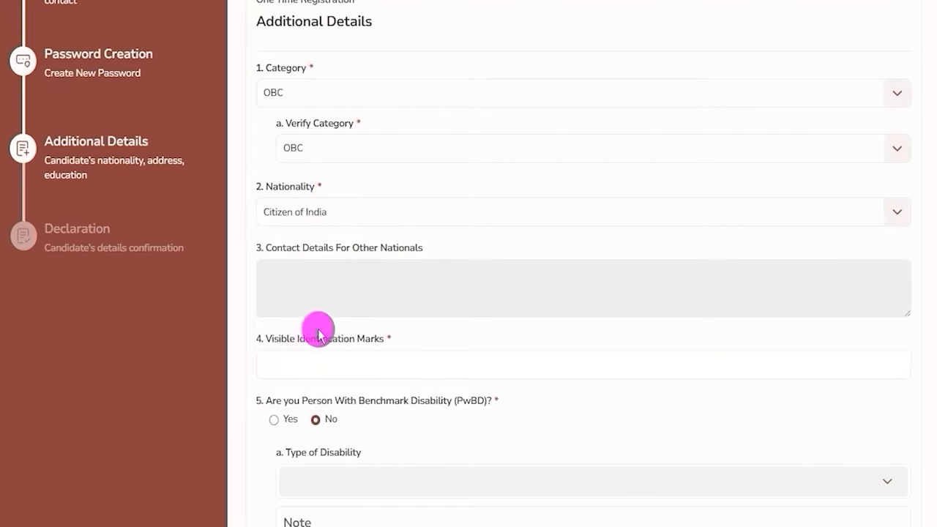
left_click_drag(296, 249, 378, 249)
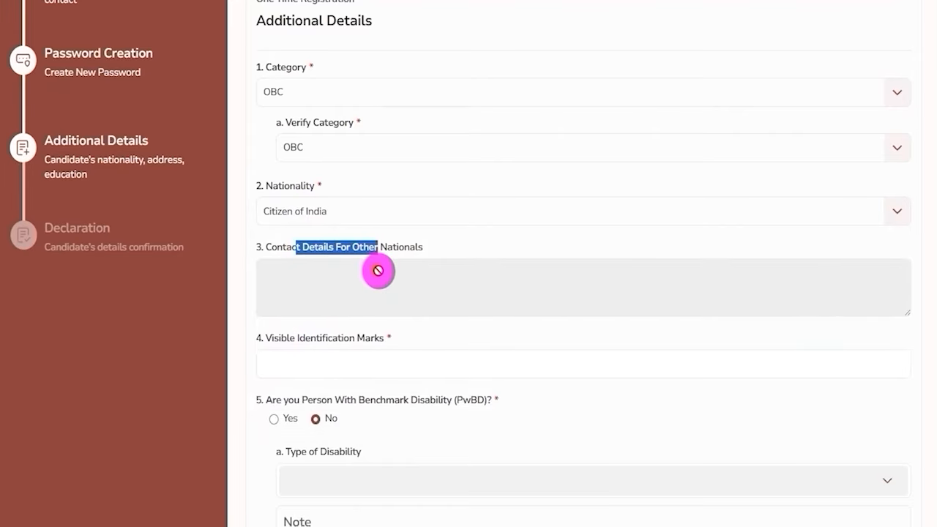
- Highlight the Visible Identification Marks label and enter NECK as the identification mark
scroll(329, 203, "down", 2)
left_click_drag(270, 193, 347, 213)
scroll(351, 209, "down", 1)
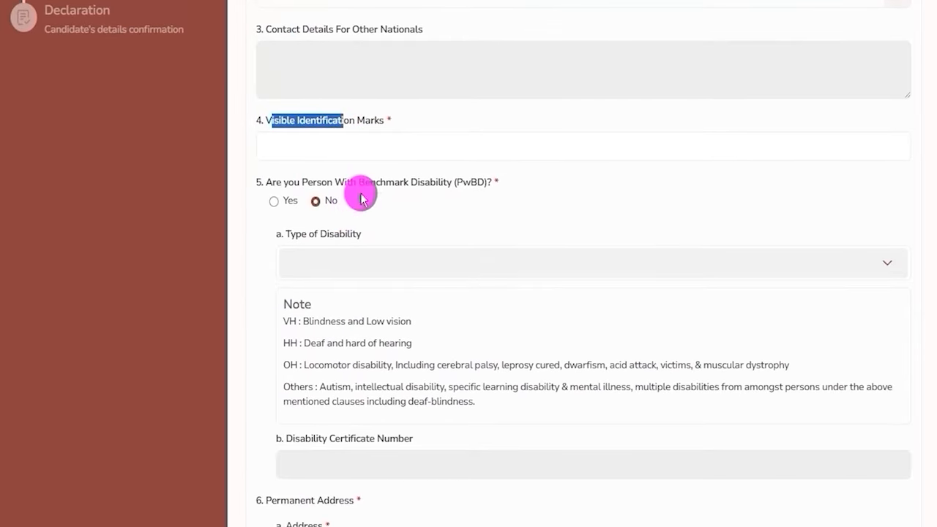
left_click(384, 144)
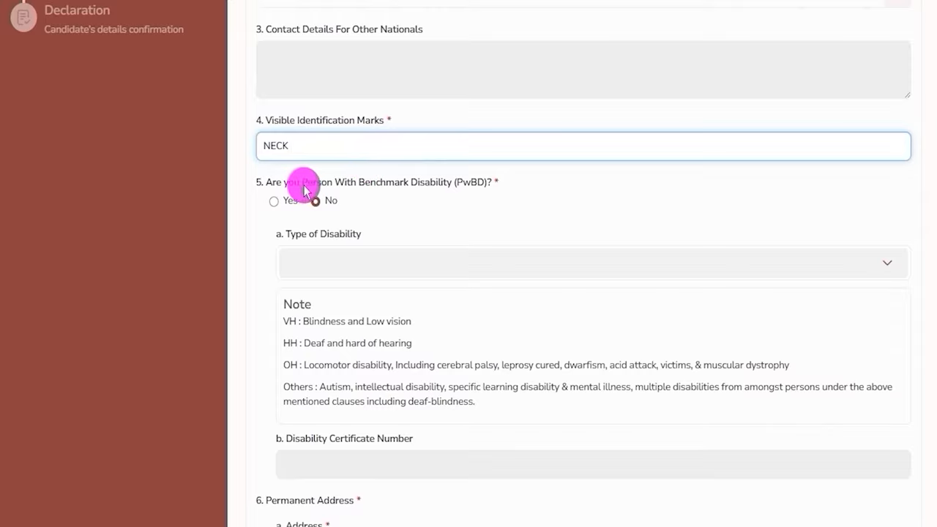
- Try answering Yes to the benchmark disability question with type OH, point out the certificate number field, and set the answer back to No
left_click_drag(271, 182, 481, 182)
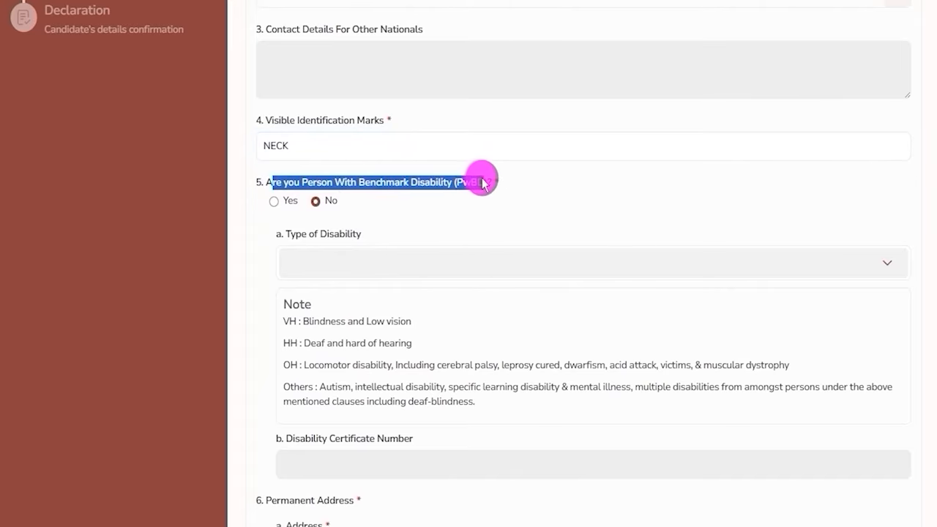
left_click(274, 204)
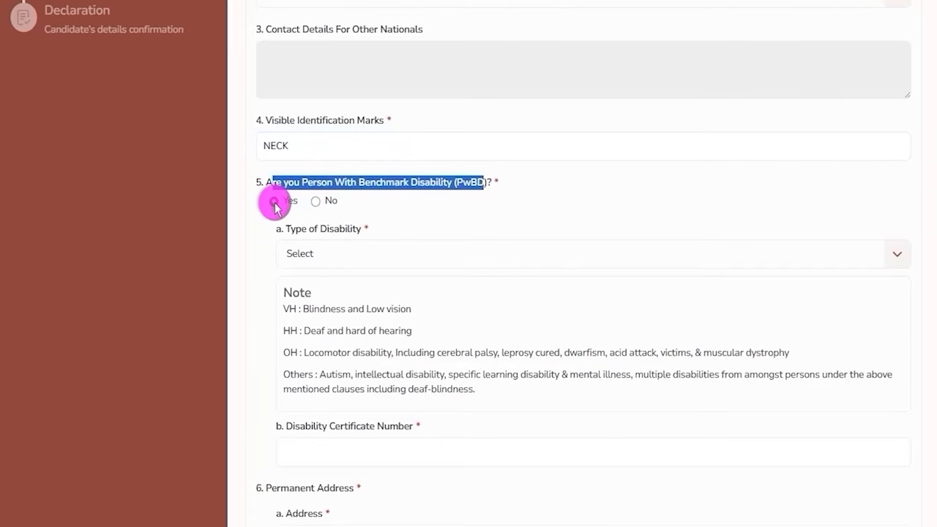
left_click(345, 256)
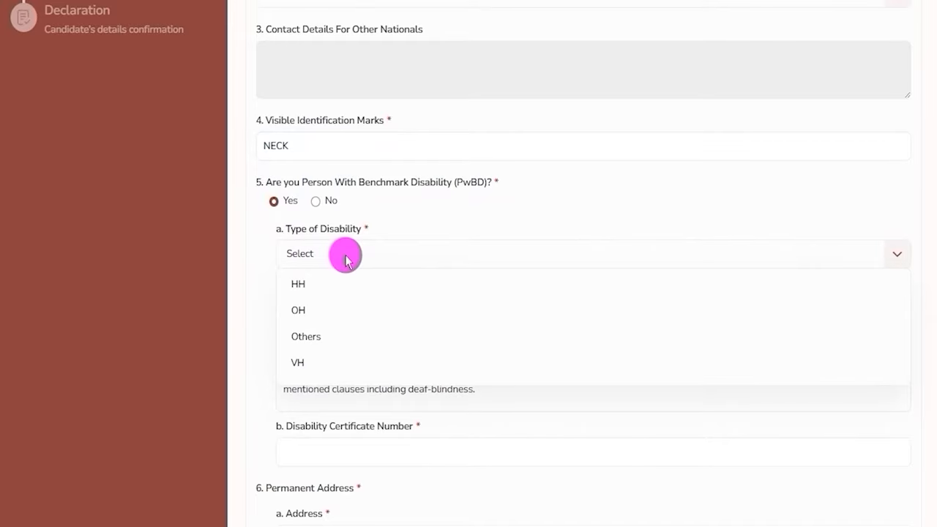
left_click(327, 316)
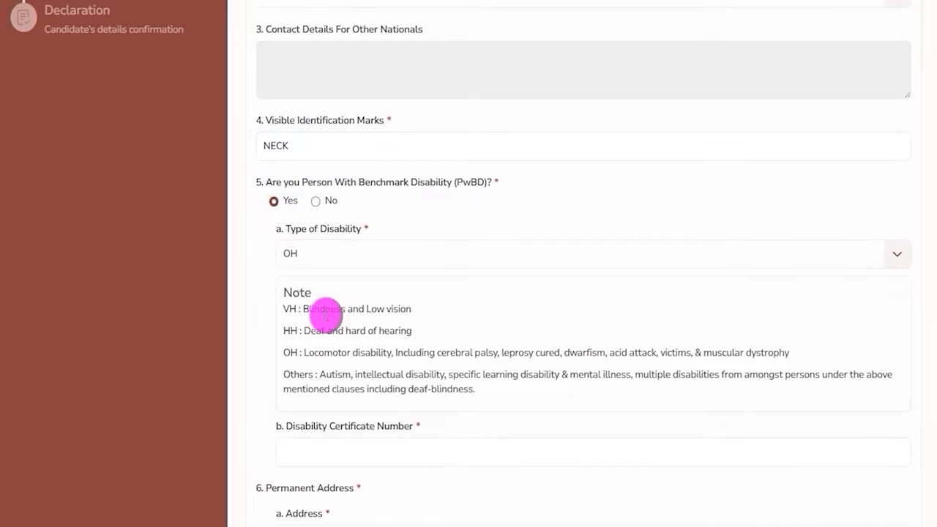
left_click_drag(299, 427, 389, 426)
left_click(376, 448)
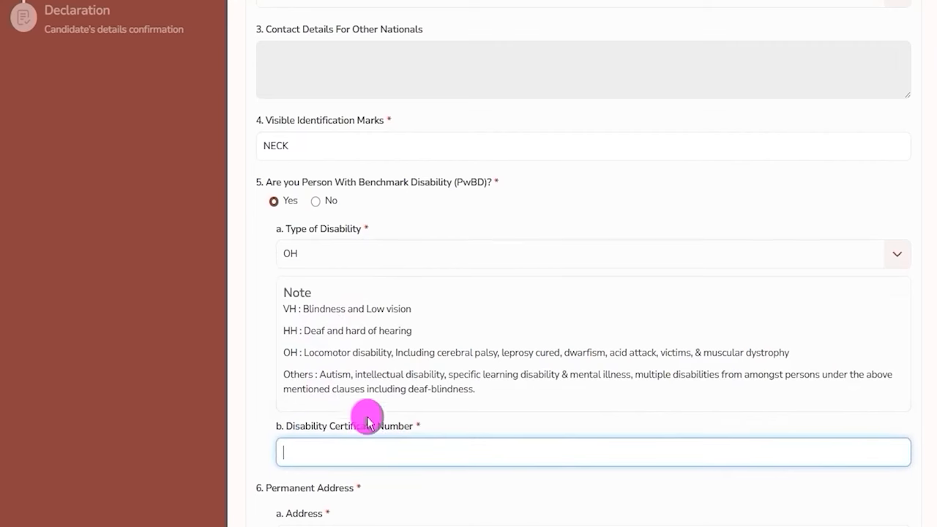
left_click(316, 202)
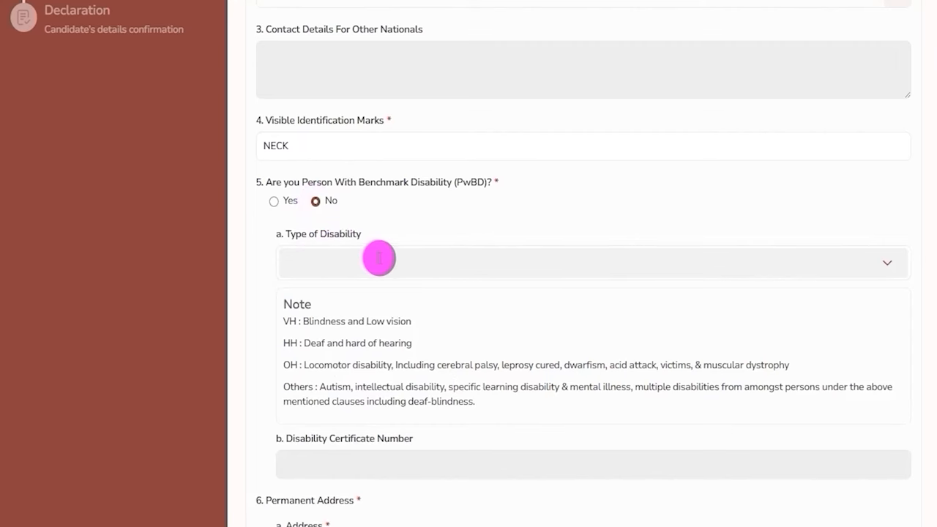
- Highlight the Permanent Address heading and place the cursor in its Address field
scroll(357, 322, "down", 4)
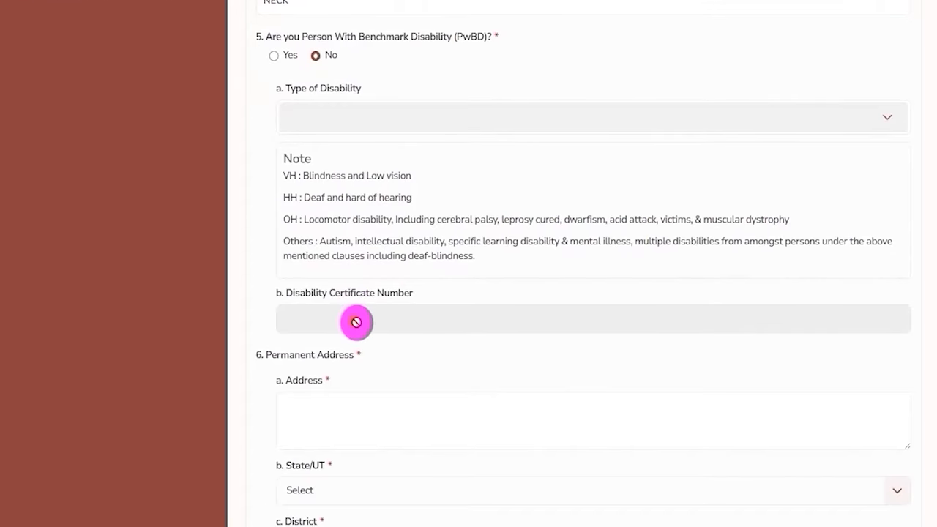
left_click_drag(274, 209, 363, 209)
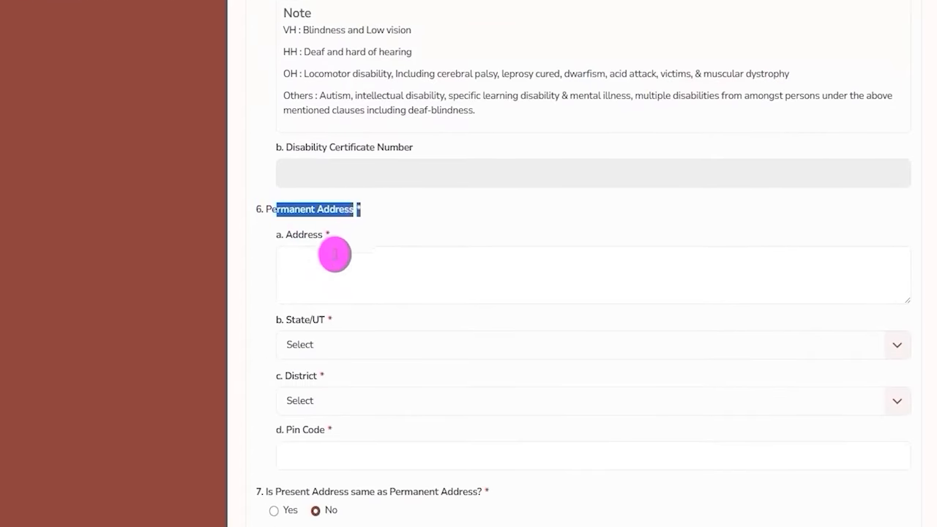
left_click(345, 261)
scroll(345, 262, "down", 2)
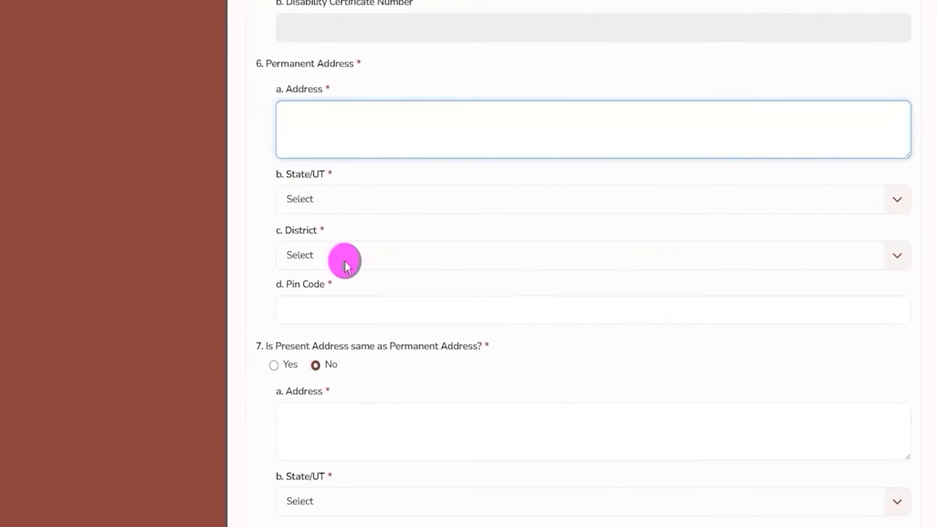
- Highlight the question on whether the present address matches the permanent one, and compare it with the Permanent Address fields
scroll(345, 261, "down", 2)
left_click_drag(282, 200, 361, 202)
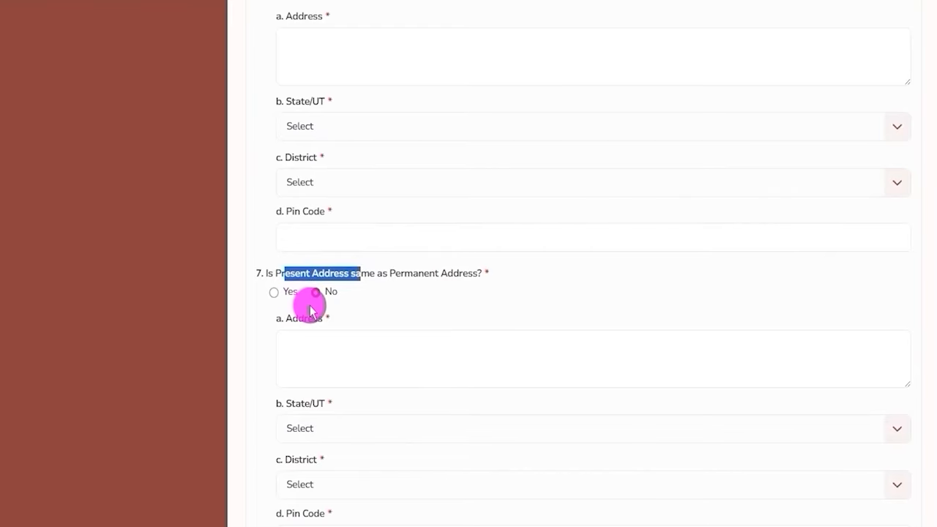
scroll(312, 307, "up", 2)
left_click_drag(289, 136, 349, 136)
scroll(359, 287, "down", 1)
scroll(359, 288, "down", 1)
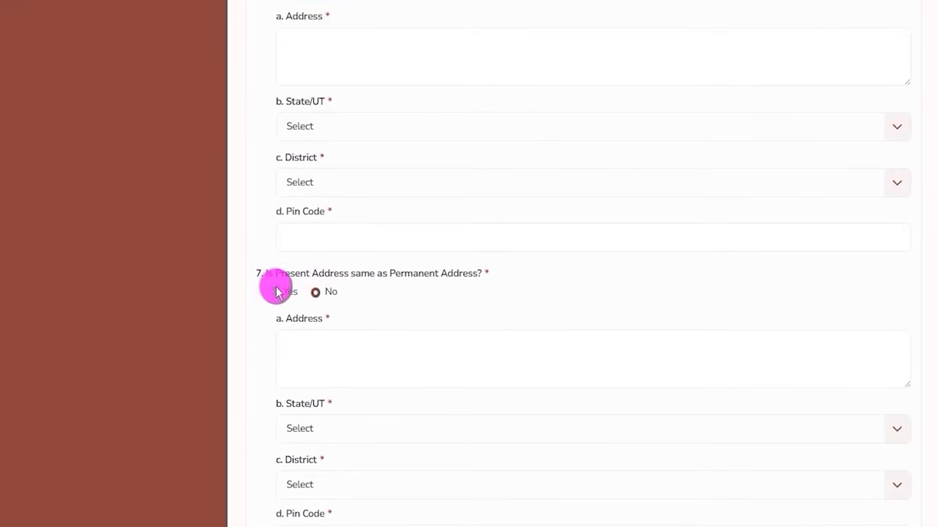
left_click_drag(277, 273, 323, 273)
scroll(329, 287, "up", 1)
scroll(330, 288, "up", 2)
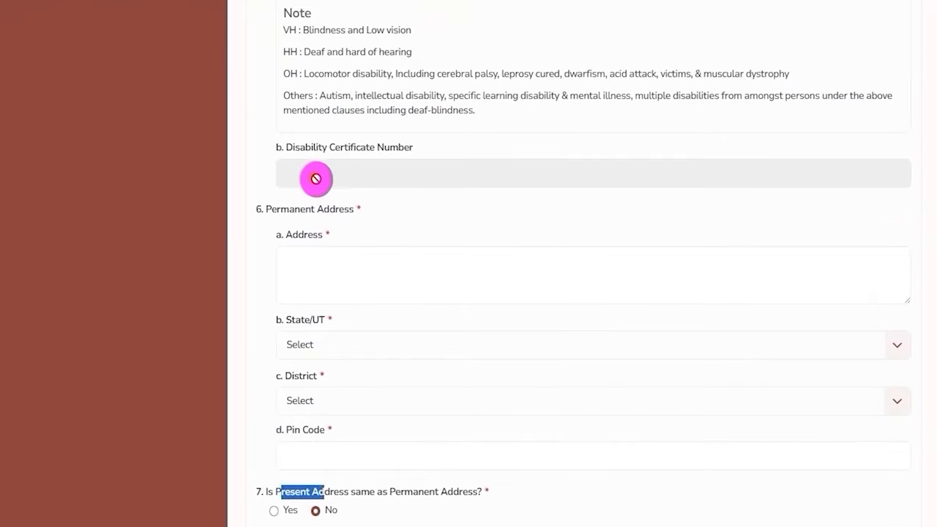
- Highlight the Permanent Address heading, review the separate present address fields, and mark the Save & Next option with a box
left_click_drag(289, 209, 334, 209)
scroll(351, 322, "down", 1)
scroll(368, 333, "down", 4)
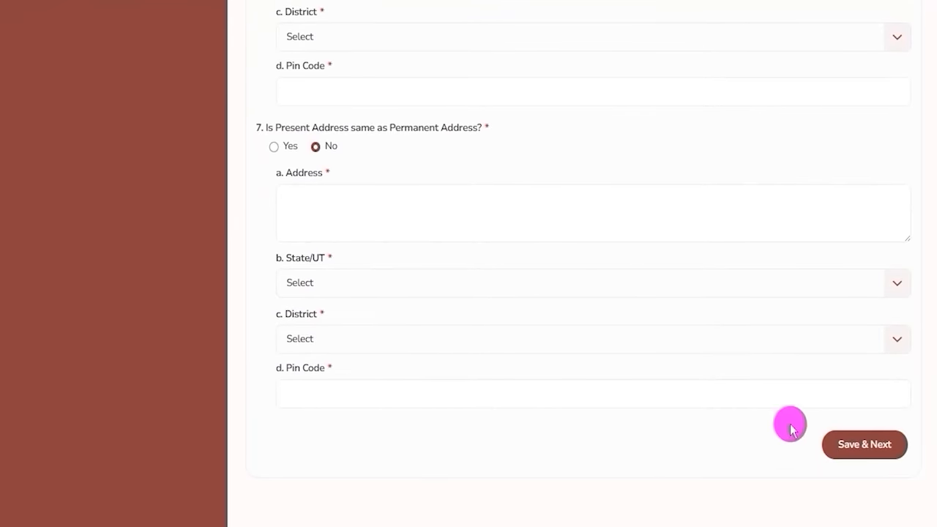
mouse_move(792, 415)
left_mouse_down()
mouse_move(838, 418)
mouse_move(910, 452)
mouse_move(919, 469)
left_mouse_up()
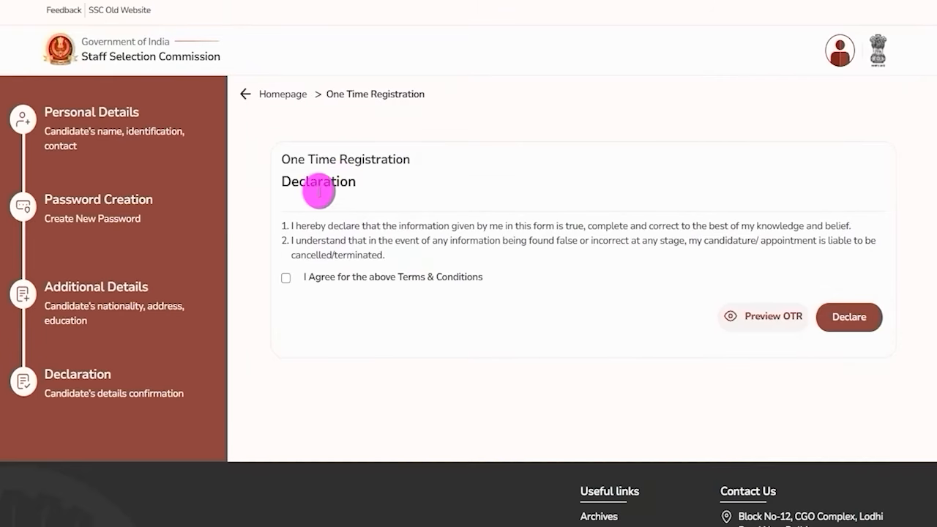
- Point out the Declaration heading and Preview OTR with an arrow, agree to the terms and conditions, and submit the declaration
left_click_drag(292, 183, 349, 182)
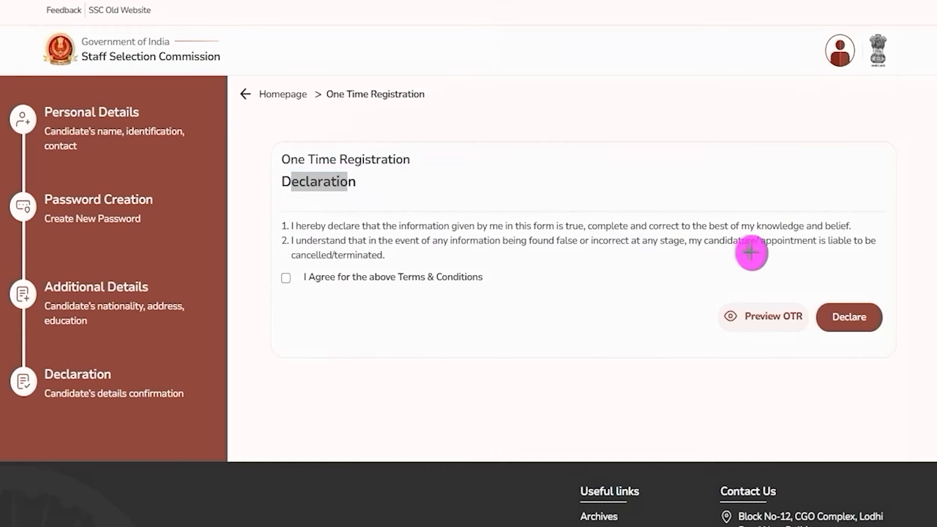
left_click_drag(747, 154, 753, 301)
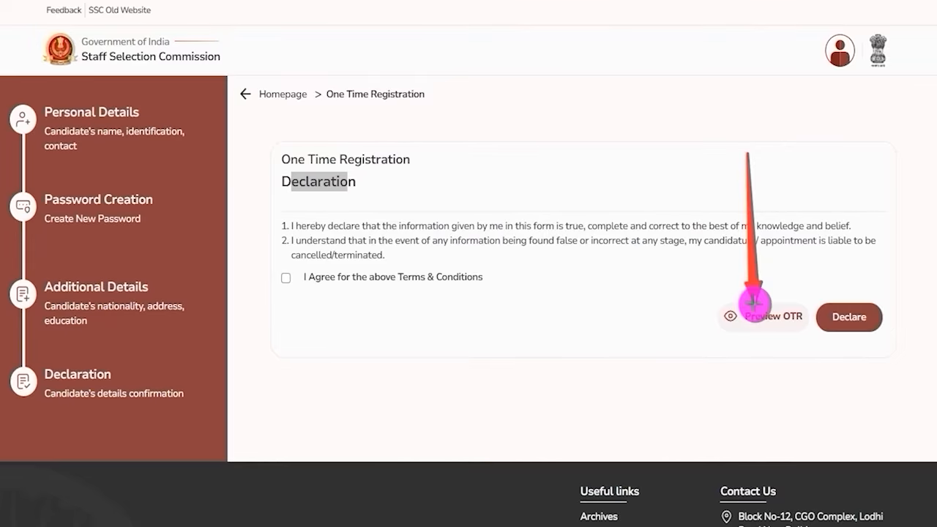
left_click_drag(754, 301, 753, 303)
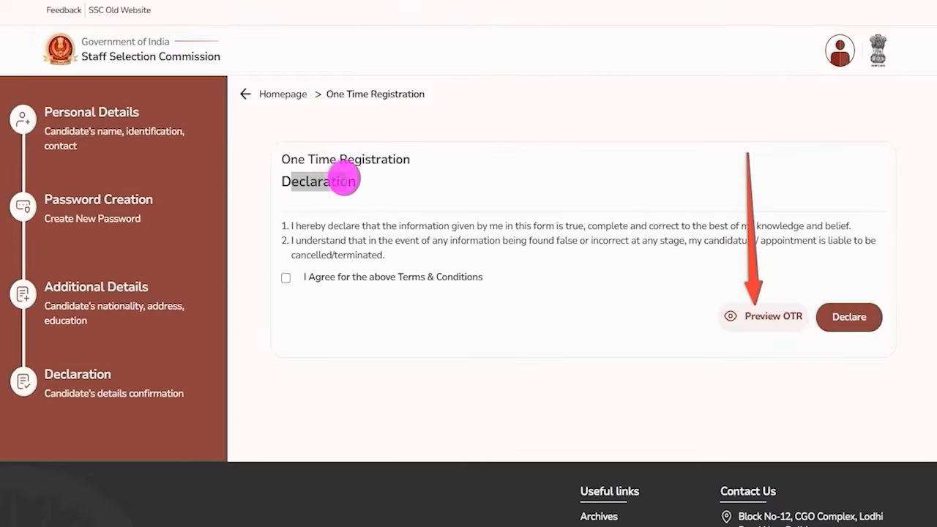
left_click(285, 278)
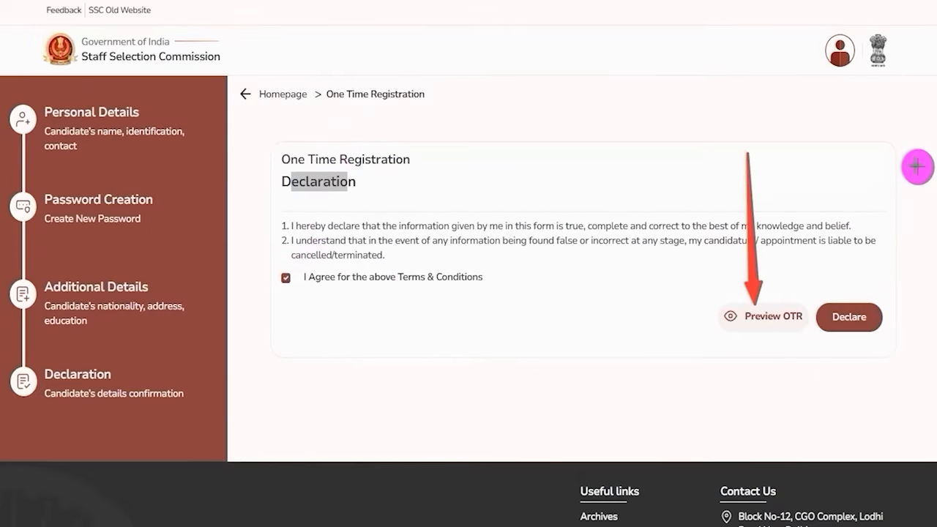
left_click(872, 316)
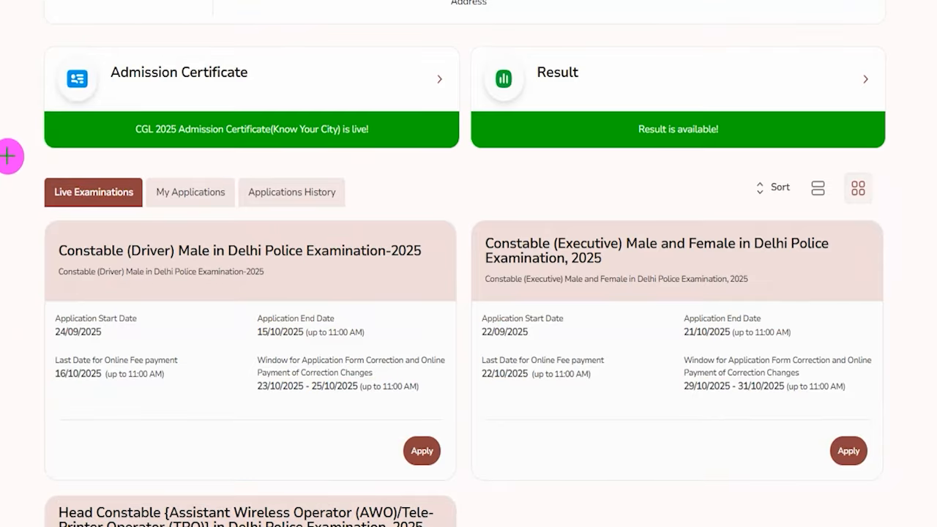
- Mark Live Examinations and the Constable (Driver) Male in Delhi Police Examination-2025 card, and start applying for that examination
mouse_move(21, 161)
left_mouse_down()
mouse_move(119, 178)
mouse_move(143, 207)
left_mouse_up()
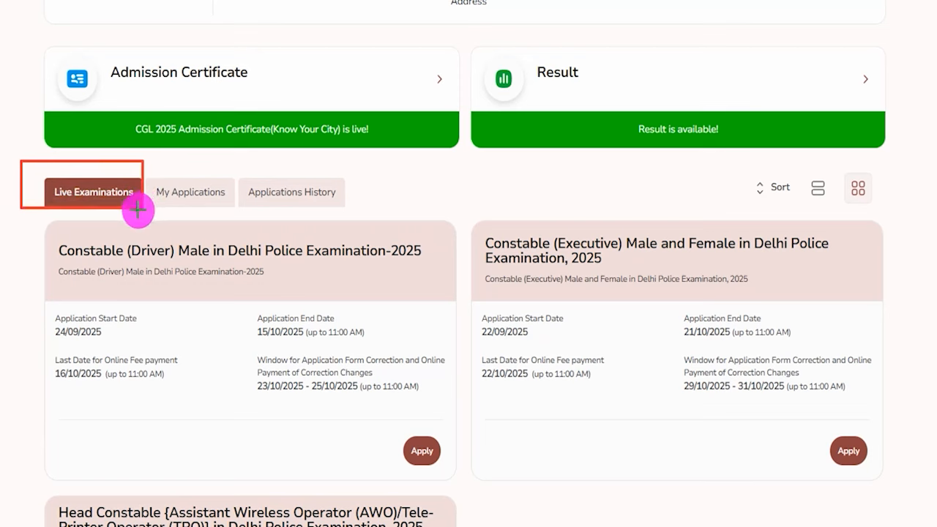
mouse_move(20, 216)
left_mouse_down()
mouse_move(452, 307)
mouse_move(462, 498)
left_mouse_up()
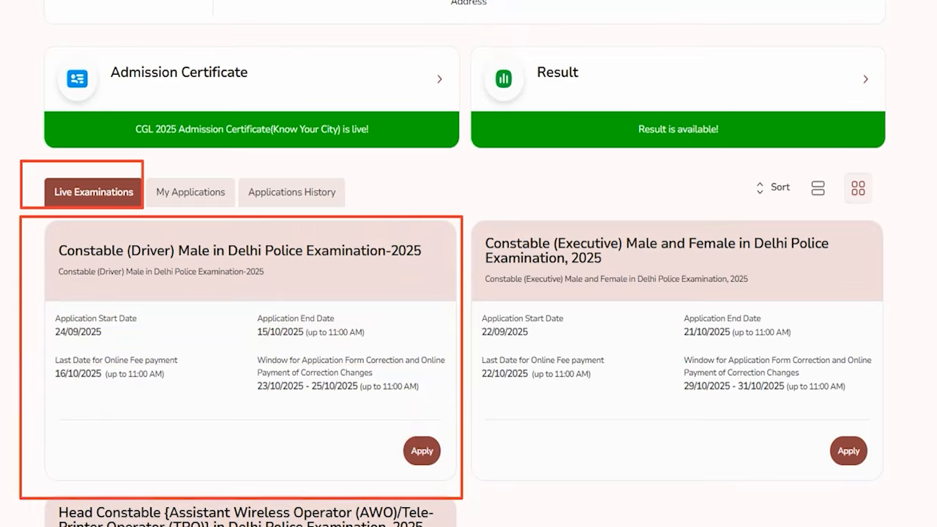
left_click_drag(222, 448, 361, 457)
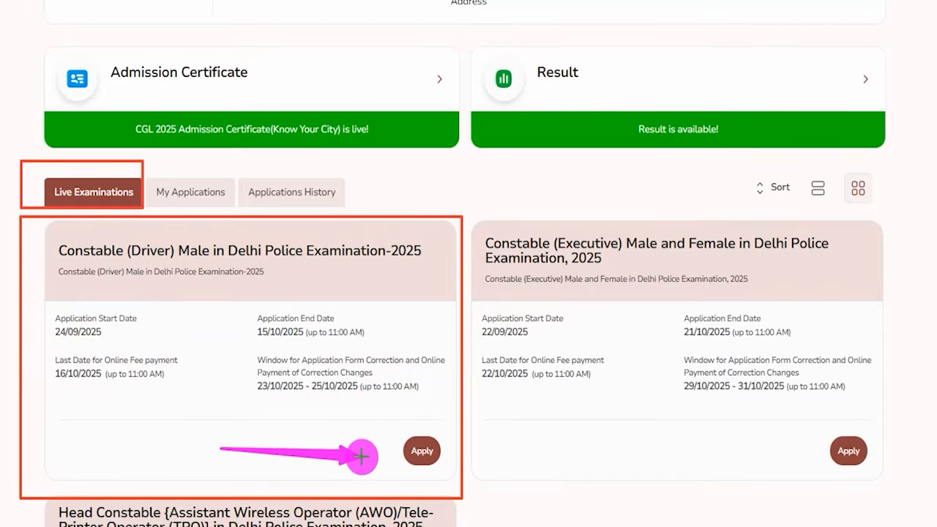
left_click(422, 451)
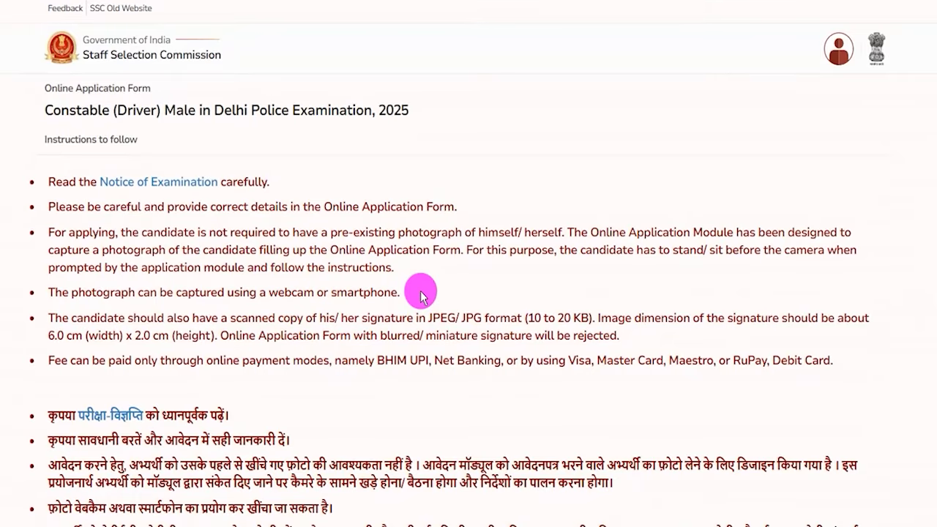
- Go through the English and Hindi application instructions, highlighting the photo capture lines, and proceed to fill the form
left_click_drag(325, 267, 361, 270)
left_click_drag(283, 318, 344, 338)
scroll(300, 332, "down", 3)
scroll(300, 332, "down", 1)
left_click_drag(192, 259, 273, 284)
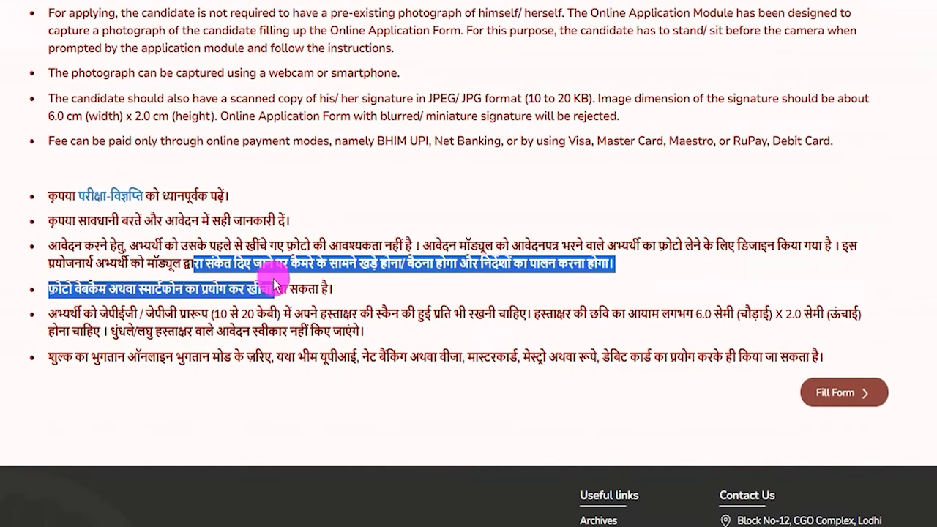
scroll(652, 73, "down", 2)
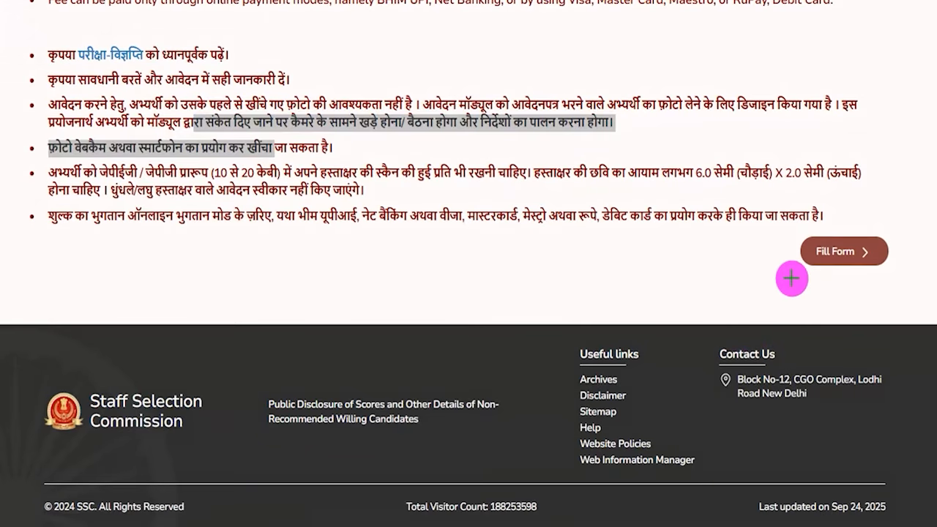
left_click_drag(618, 247, 777, 256)
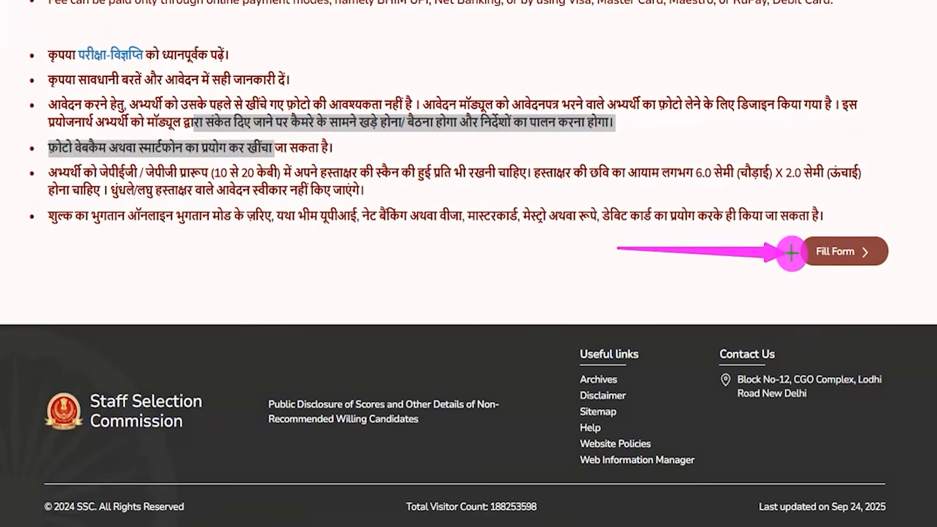
left_click(803, 251)
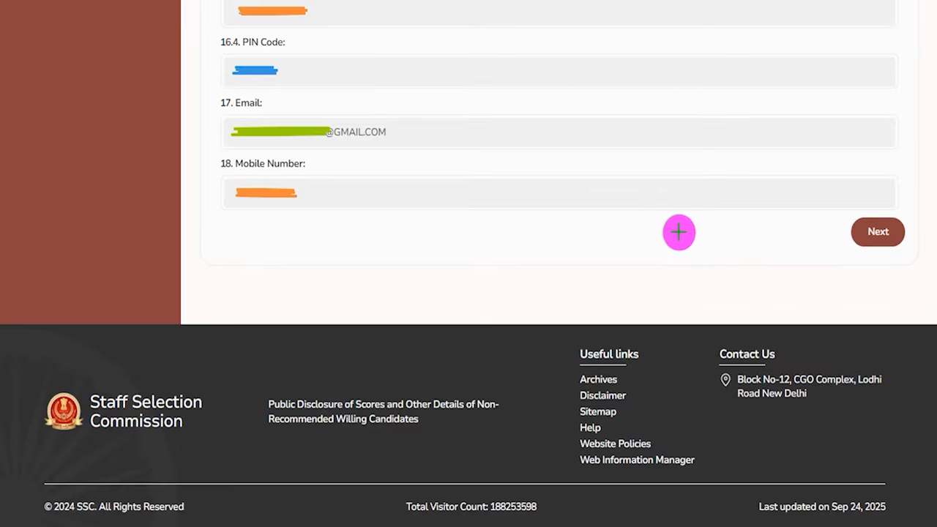
- Continue from the personal details, mark the Education Details heading, and set the Highest Educational Qualification to Graduation
left_click_drag(676, 234, 838, 234)
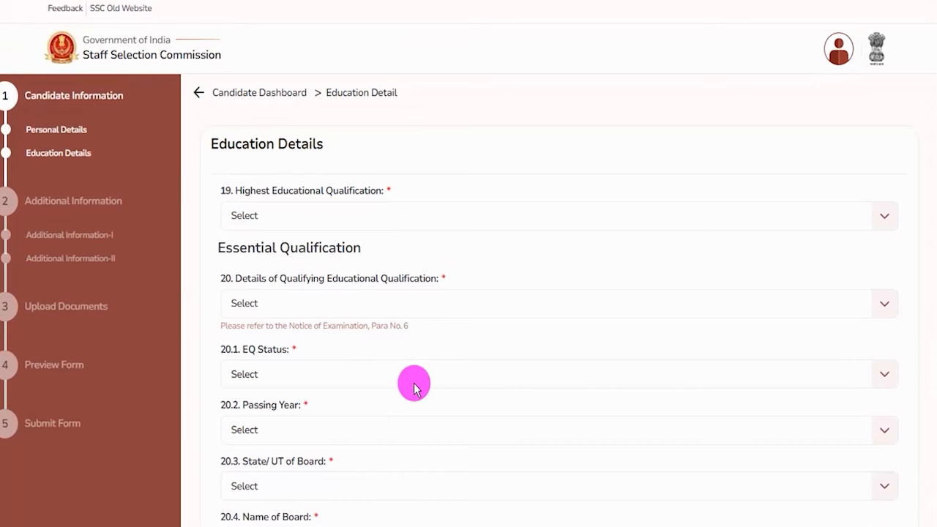
left_click_drag(340, 143, 379, 94)
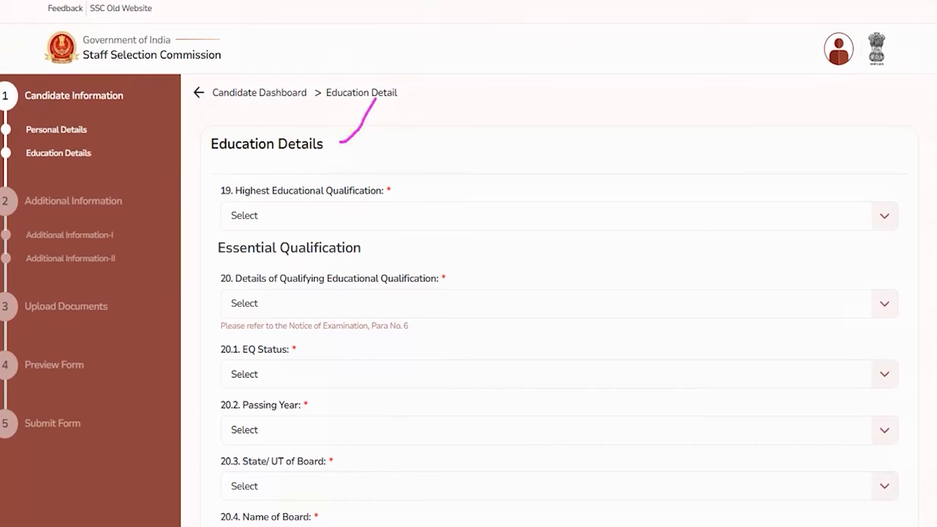
left_click(302, 215)
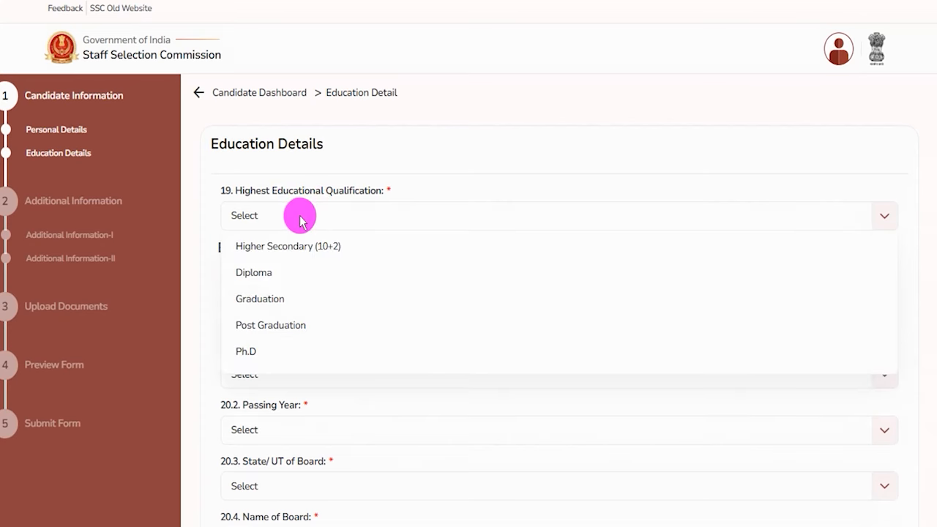
left_click(269, 303)
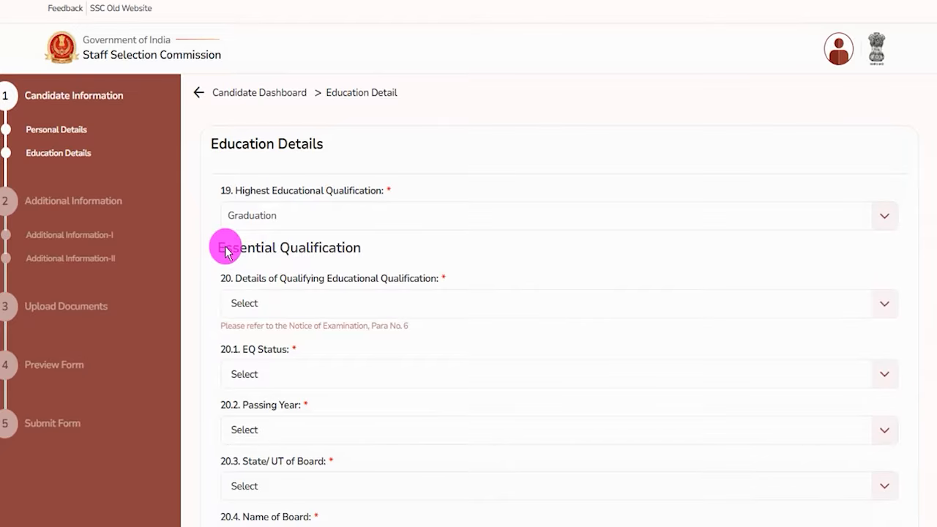
- Highlight the Essential Qualification heading and set the qualifying educational qualification to 12th Standard
left_click_drag(225, 251, 347, 251)
scroll(359, 261, "down", 1)
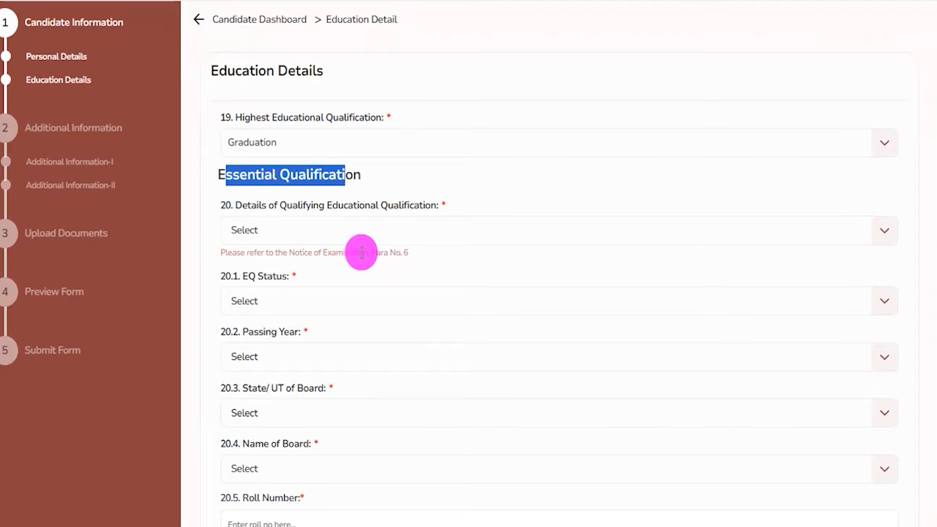
left_click(355, 233)
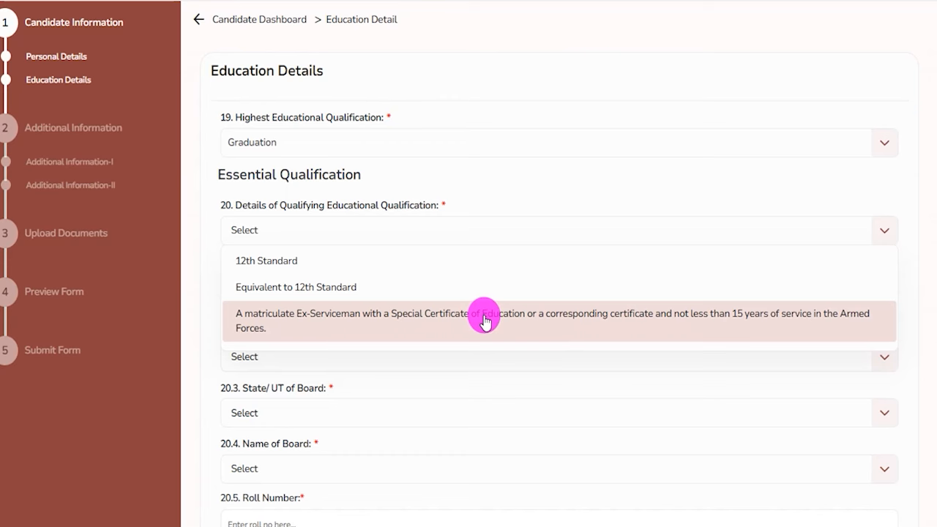
left_click(292, 260)
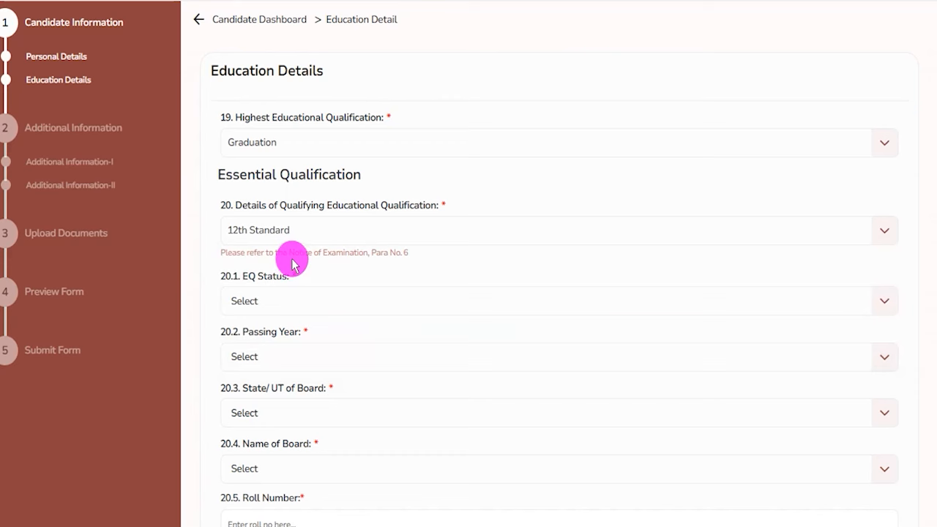
left_click(371, 233)
left_click(369, 232)
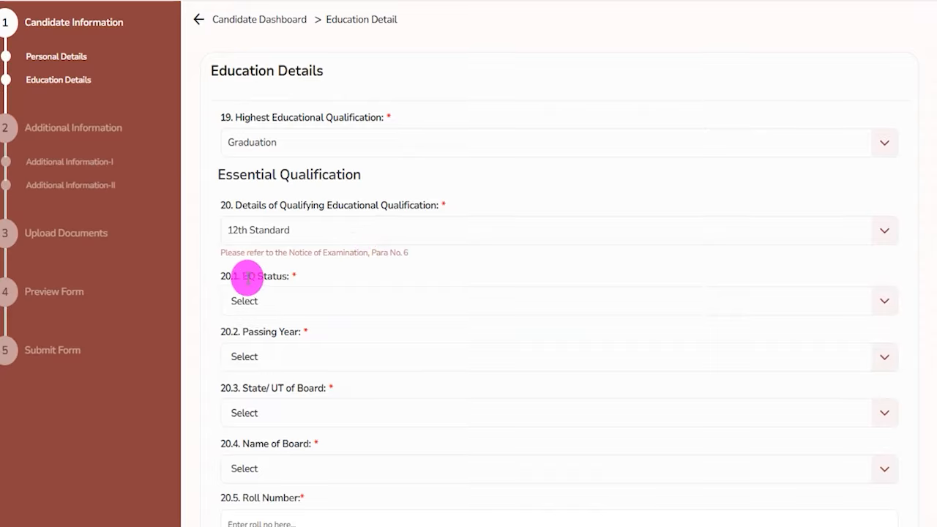
- Set the EQ Status to Passed and the Passing Year to 2019
left_click_drag(247, 276, 288, 293)
left_click(295, 306)
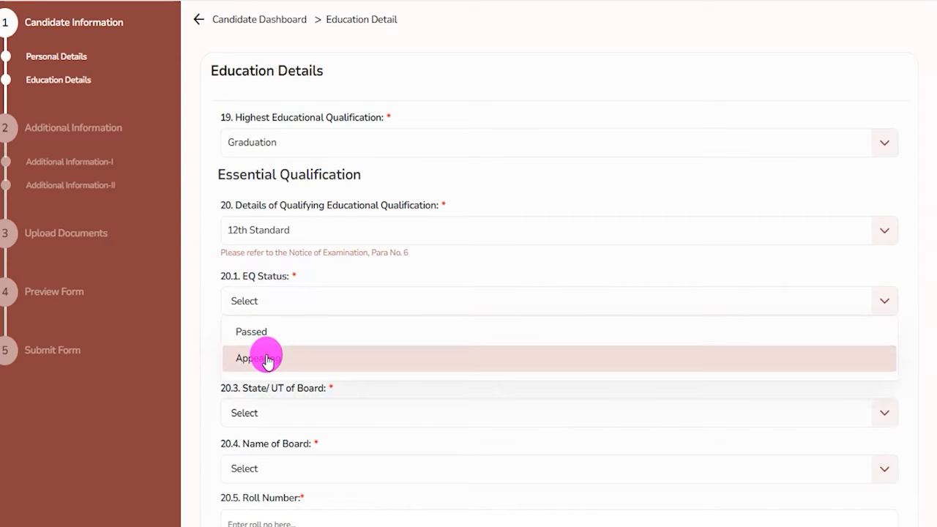
left_click(261, 330)
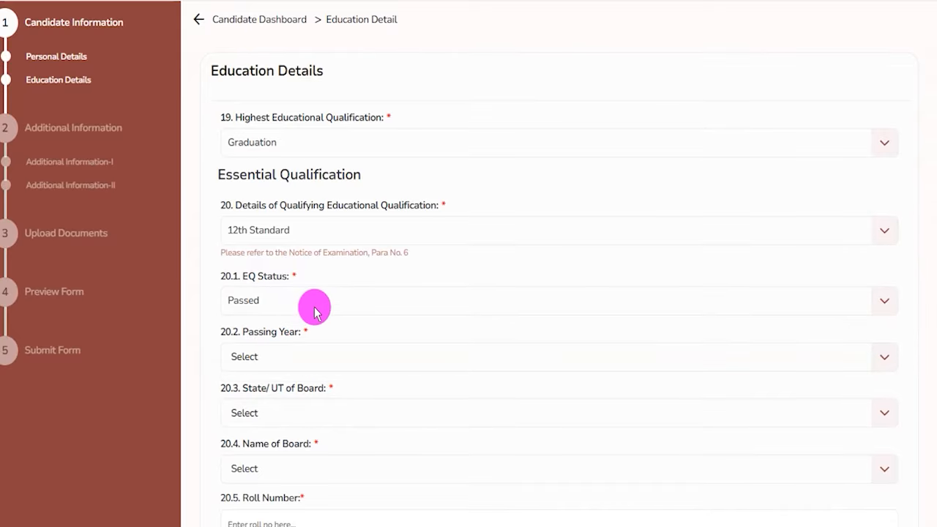
left_click(289, 358)
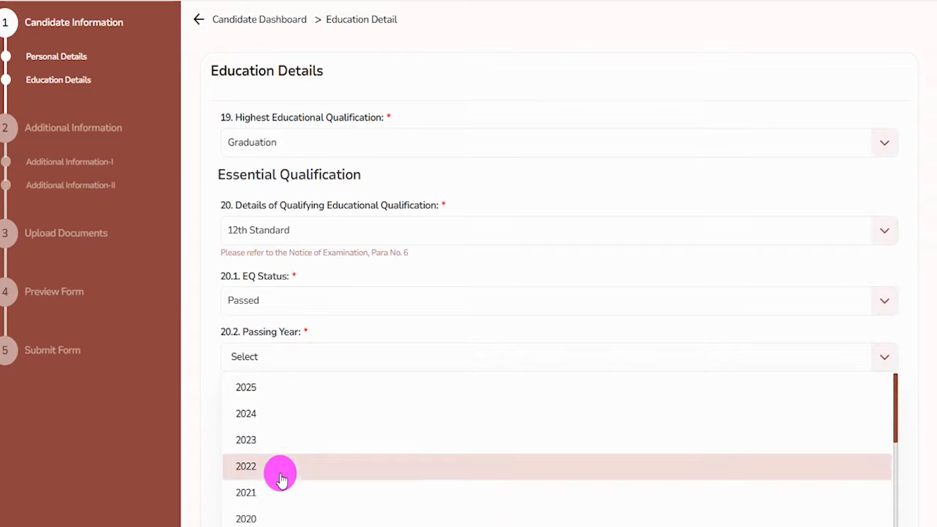
scroll(282, 483, "down", 2)
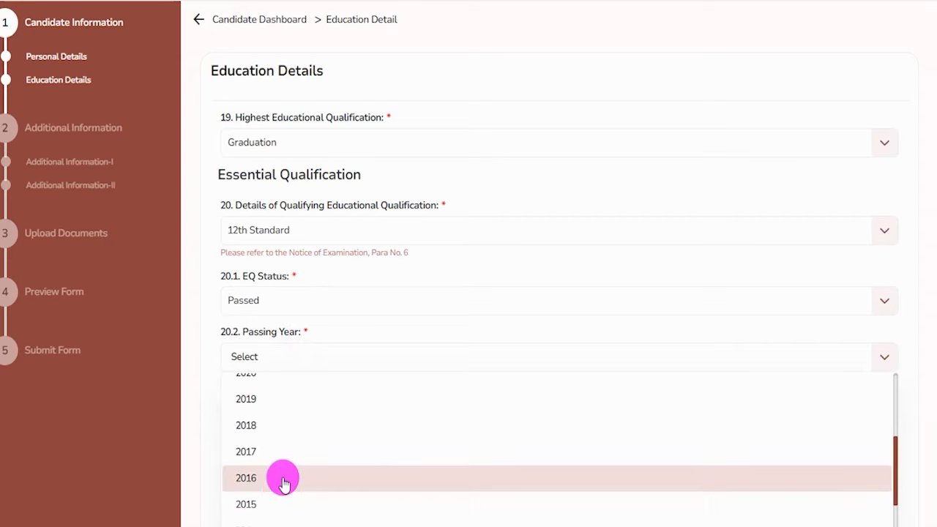
left_click(268, 403)
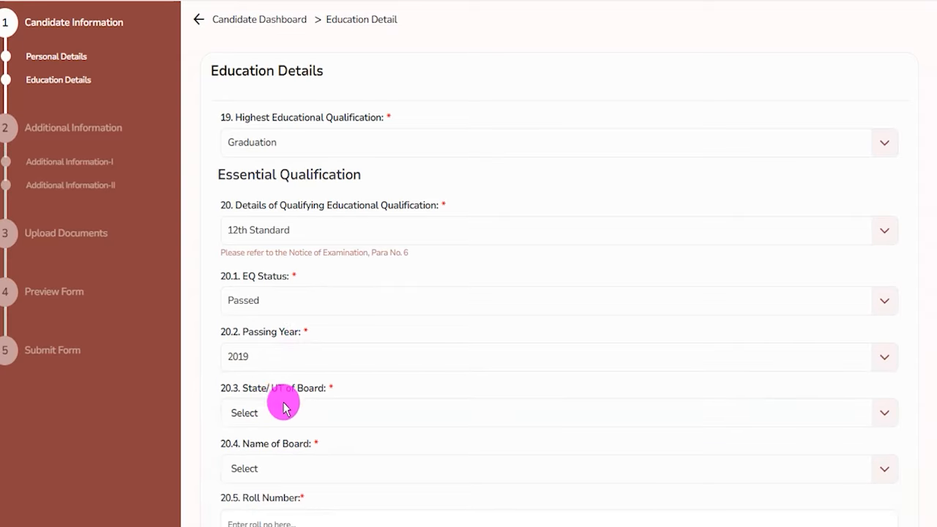
- Set the board's state to Uttarakhand and the Name of Board to DIT UNIVERSITY
left_click(279, 416)
scroll(373, 474, "down", 4)
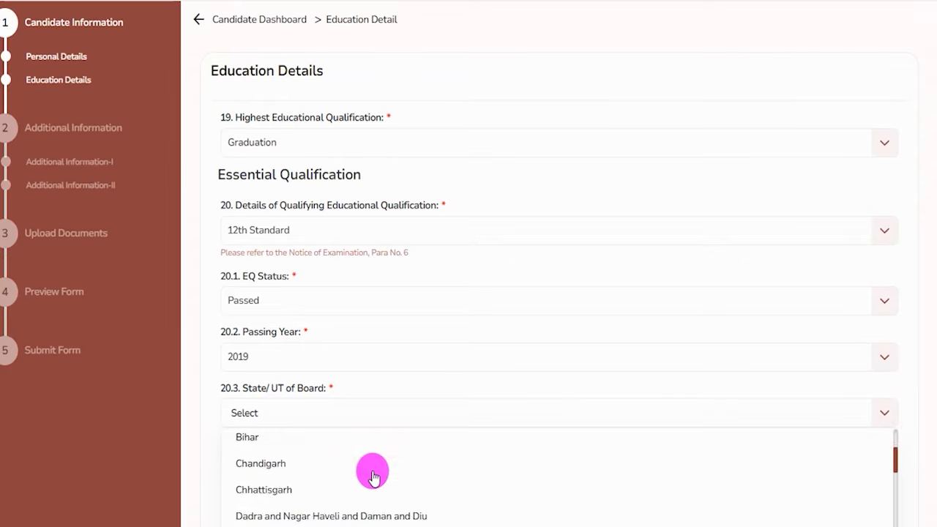
scroll(373, 468, "down", 10)
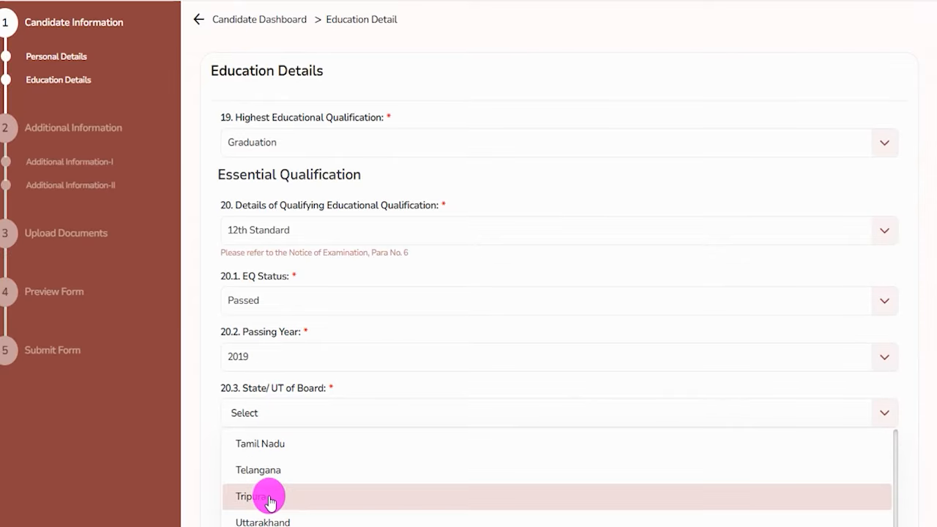
left_click(271, 517)
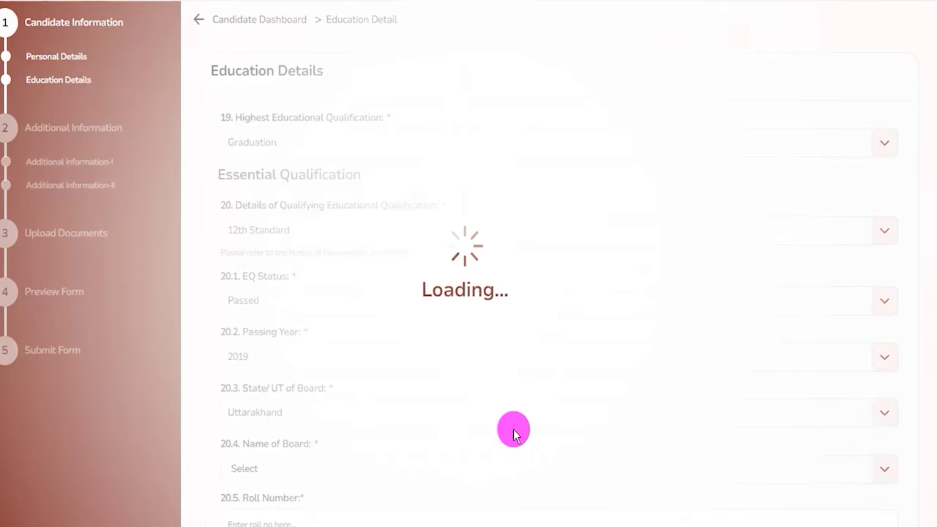
scroll(416, 408, "down", 4)
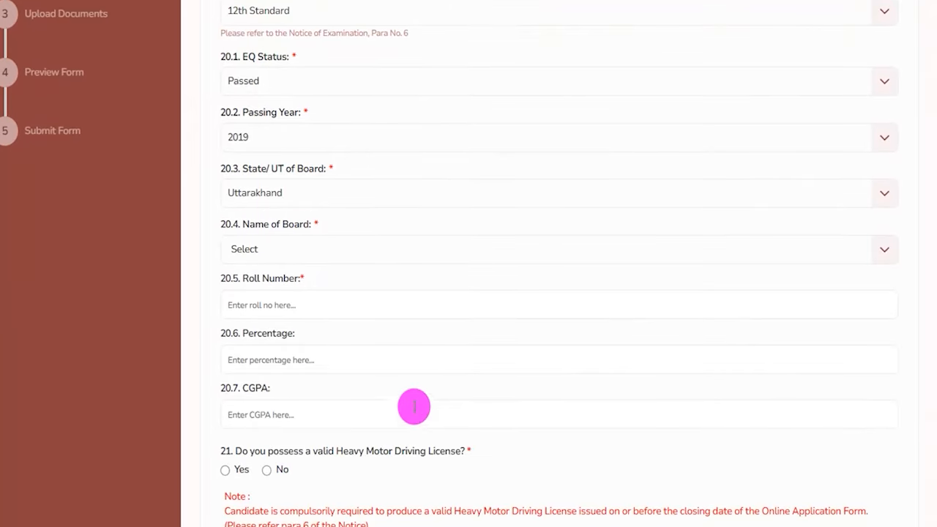
left_click(318, 178)
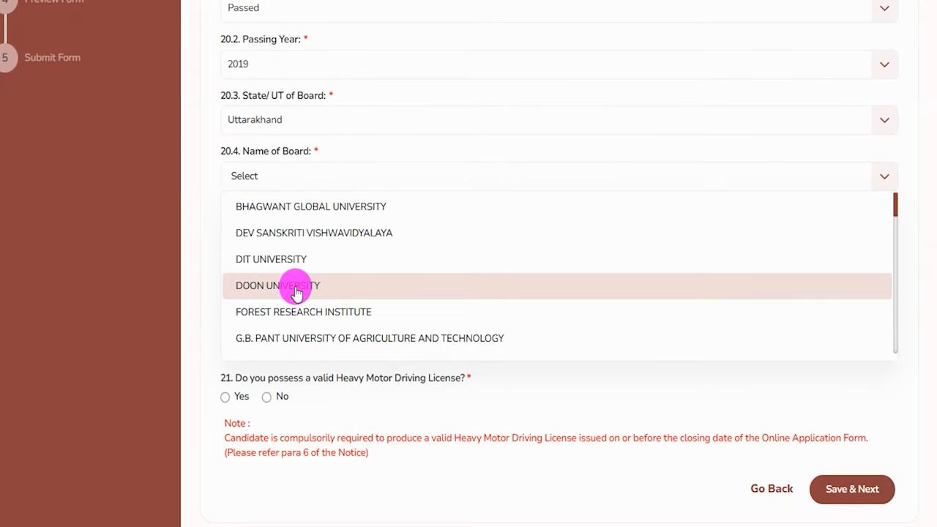
left_click(292, 259)
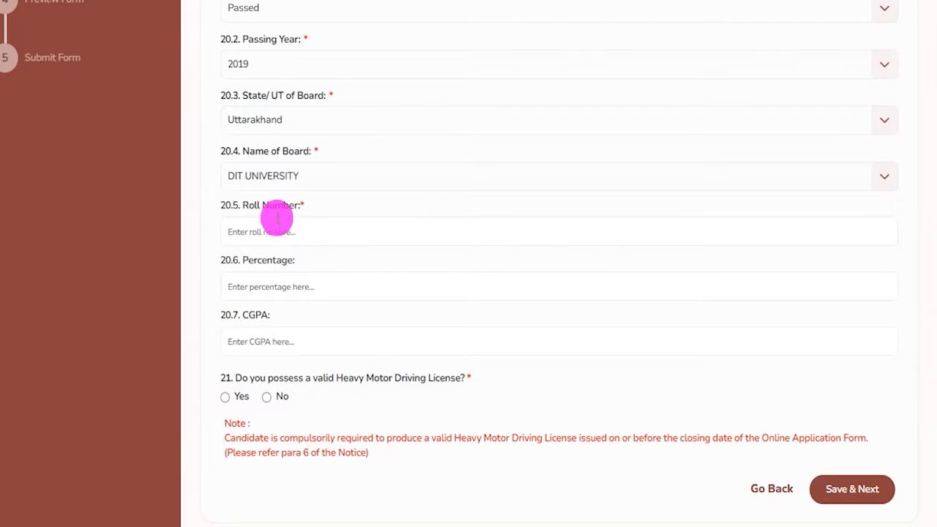
- Point out the Roll Number field for the 12th Standard qualification and set the Percentage to 80
left_click_drag(247, 204, 293, 206)
left_click(280, 233)
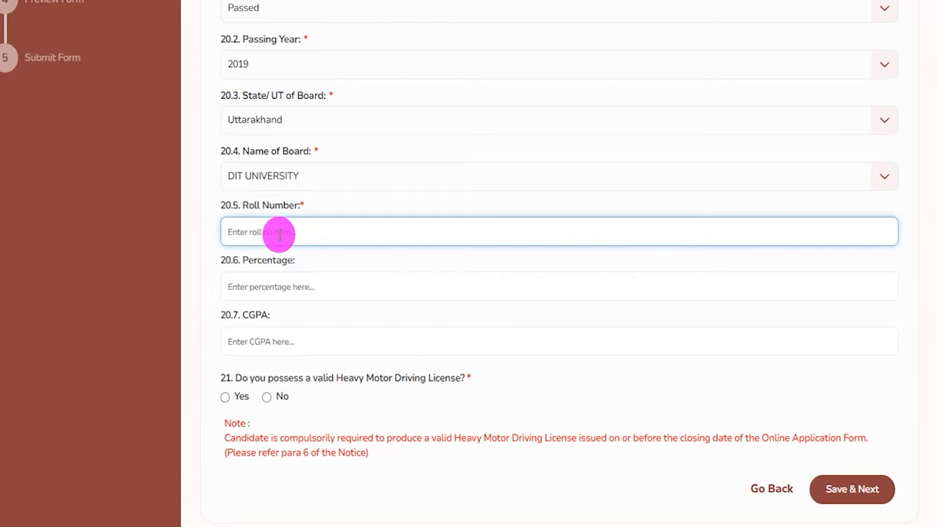
left_click(281, 289)
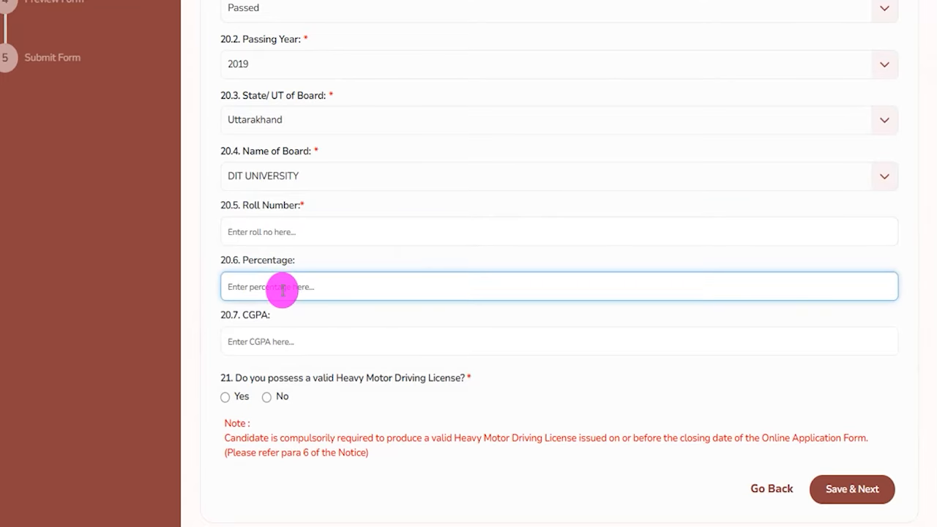
type("80")
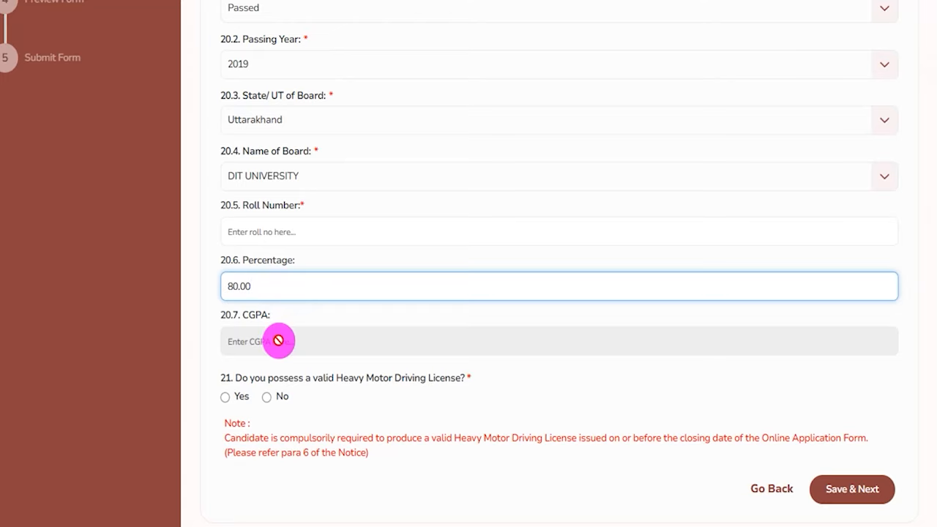
left_click_drag(252, 259, 268, 289)
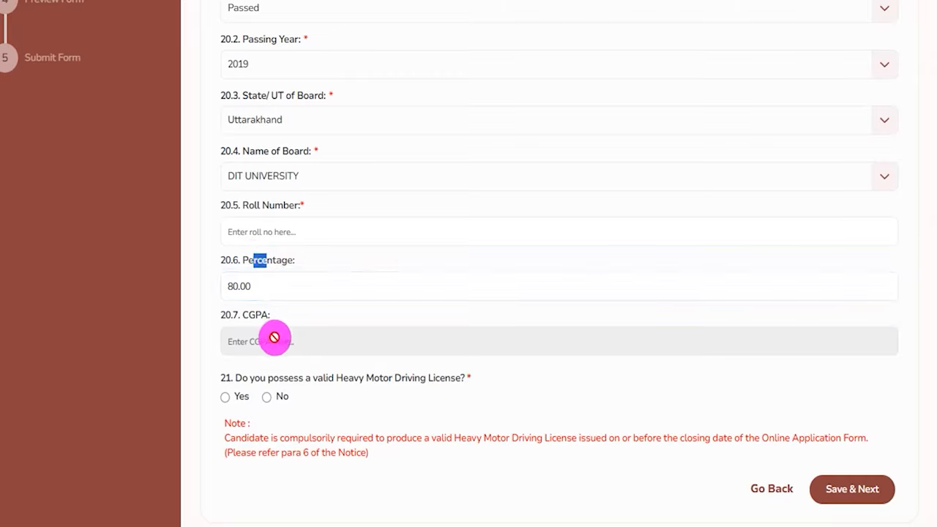
- Highlight question 21 and answer Yes to possessing a valid Heavy Motor Driving License
left_click_drag(279, 378, 442, 384)
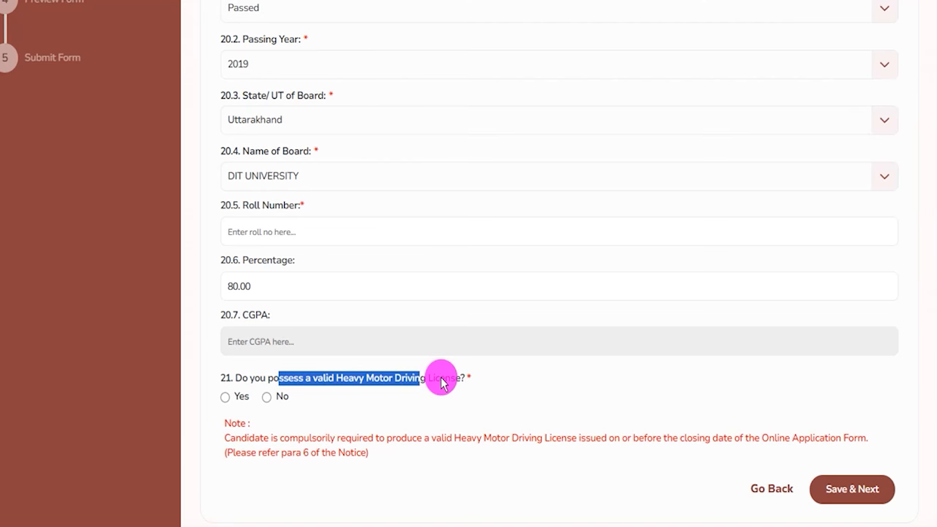
left_click(225, 397)
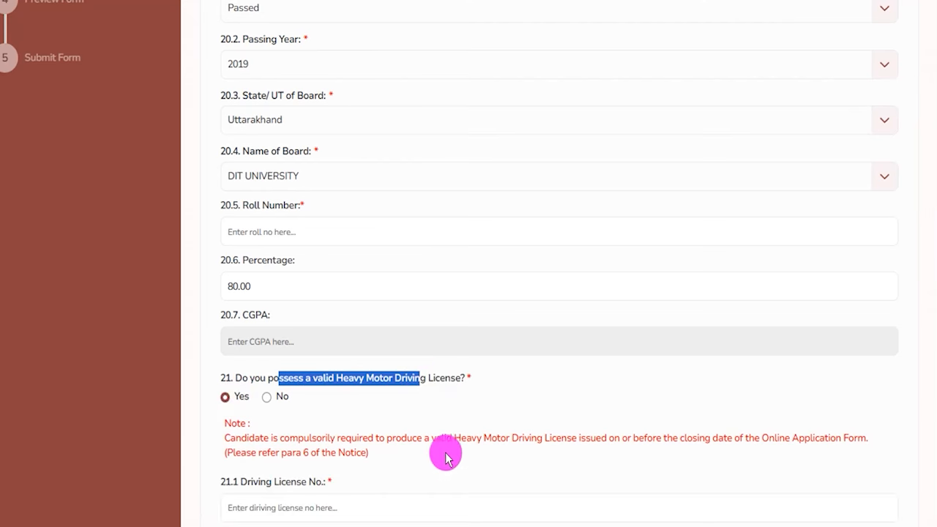
scroll(432, 395, "down", 3)
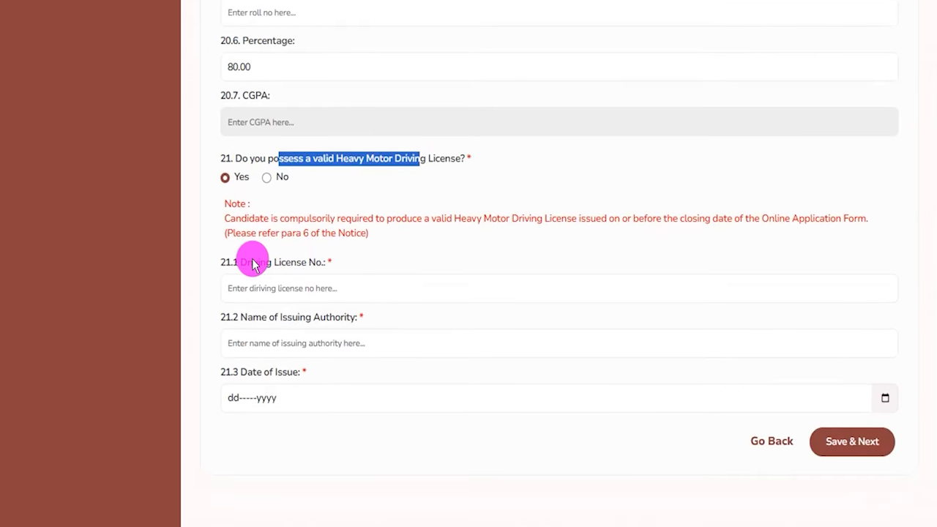
- Go through the Driving License No., Name of Issuing Authority and Date of Issue fields without filling them, and save to continue to Additional Information-I
left_click_drag(241, 263, 313, 265)
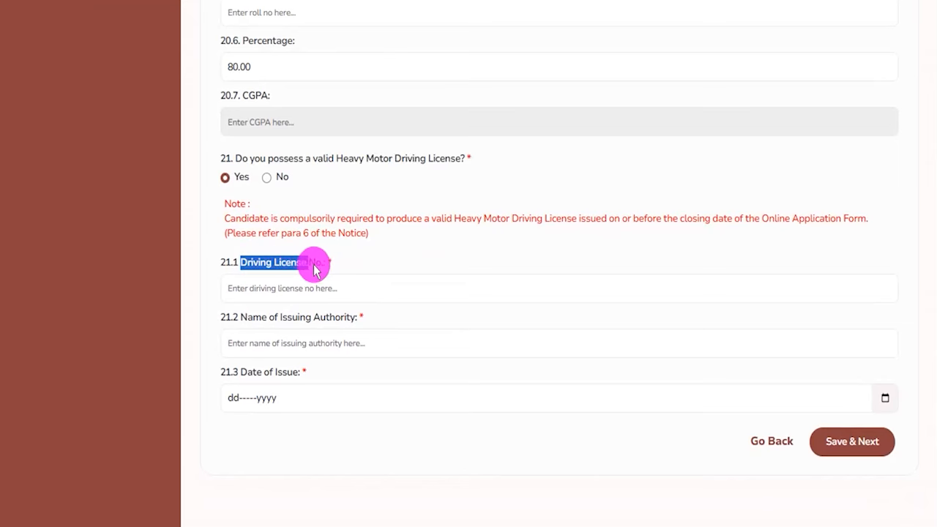
left_click(299, 280)
left_click(326, 343)
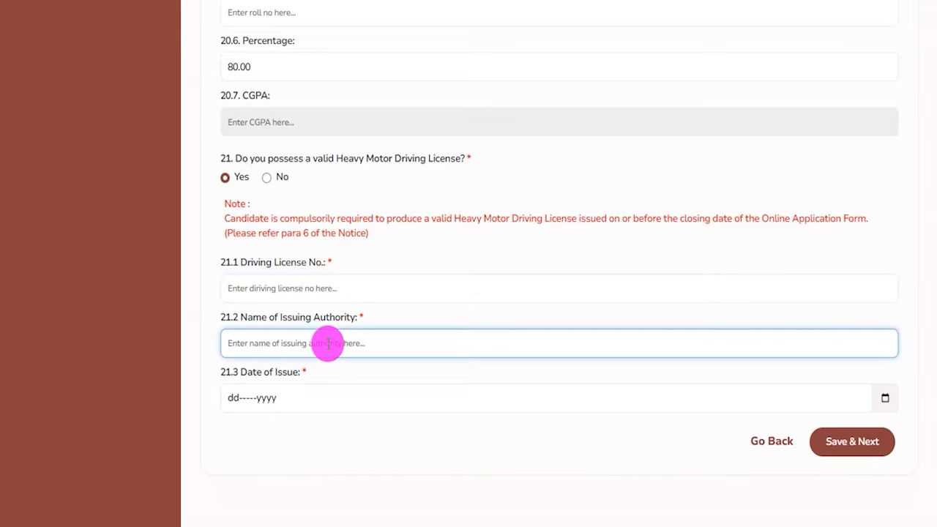
left_click(359, 402)
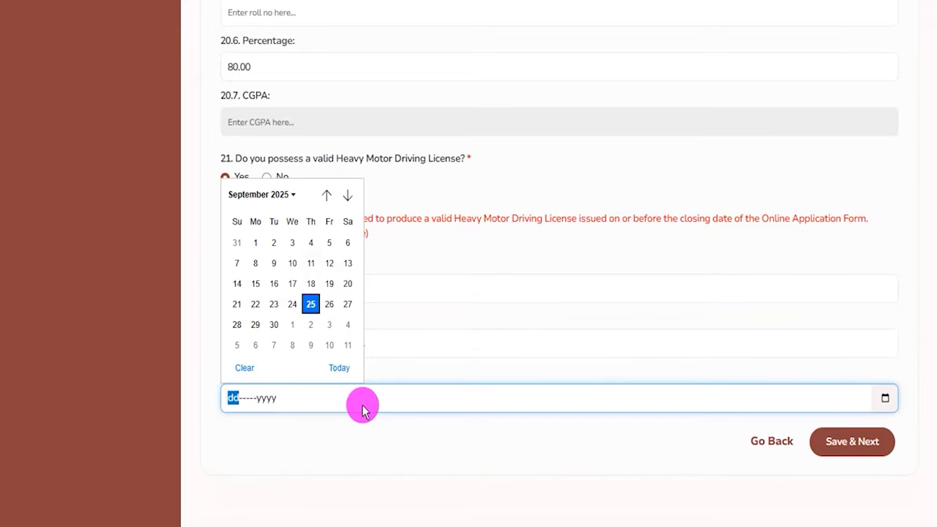
left_click(432, 443)
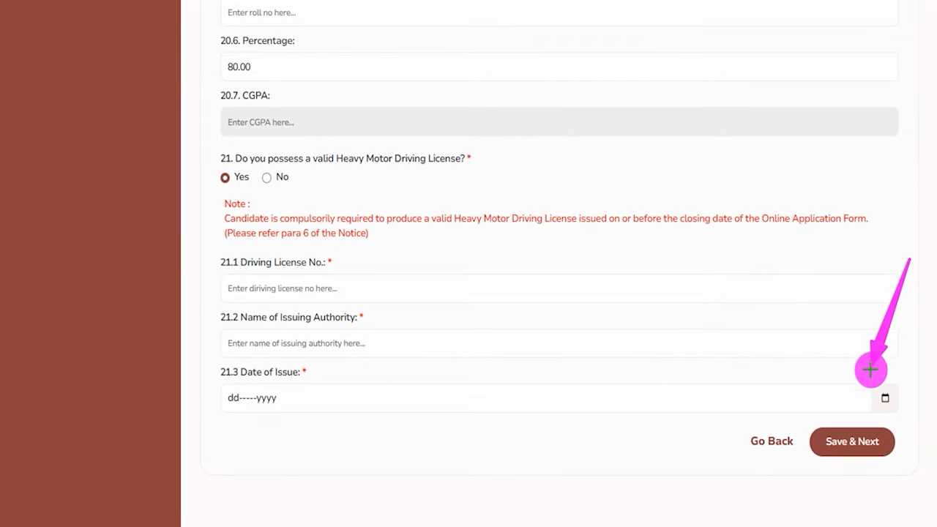
left_click(867, 429)
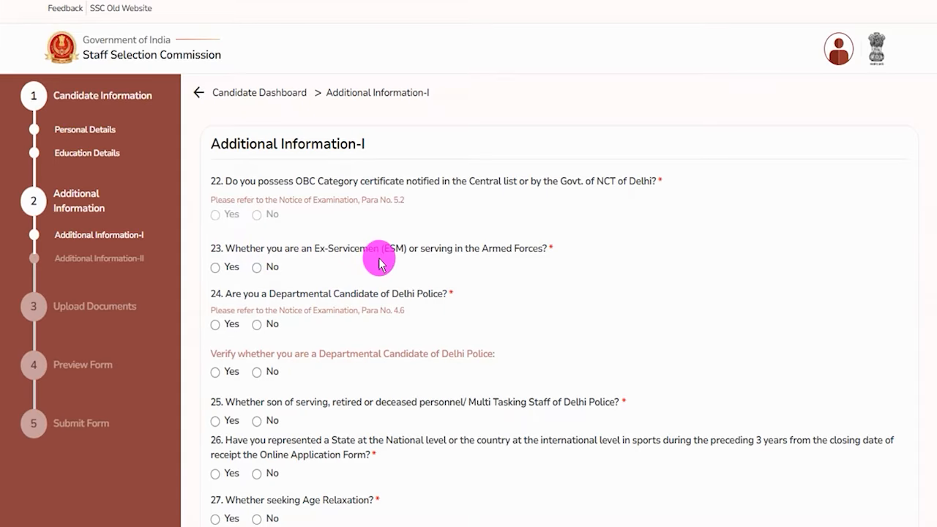
- Highlight the Additional Information-I heading and examine question 22 about the OBC Category certificate
left_click_drag(220, 144, 355, 145)
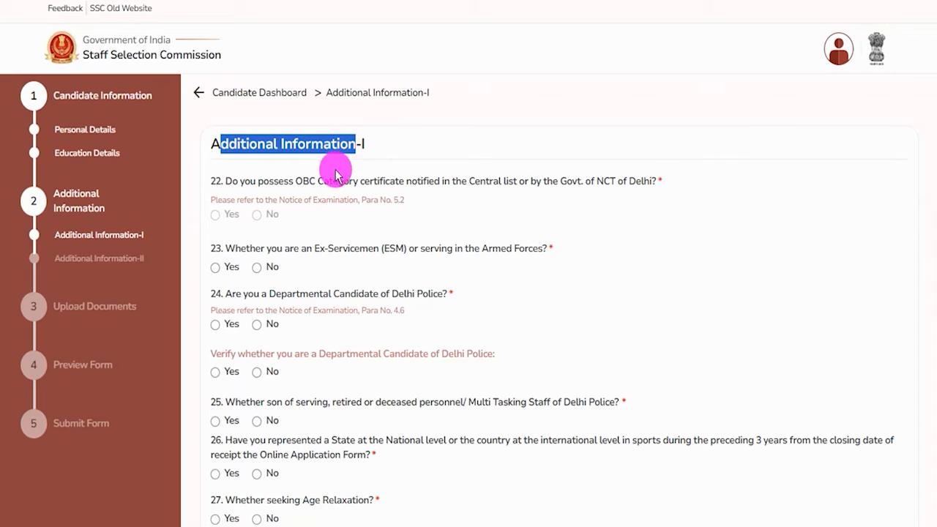
left_click(304, 185)
left_click_drag(305, 184, 400, 189)
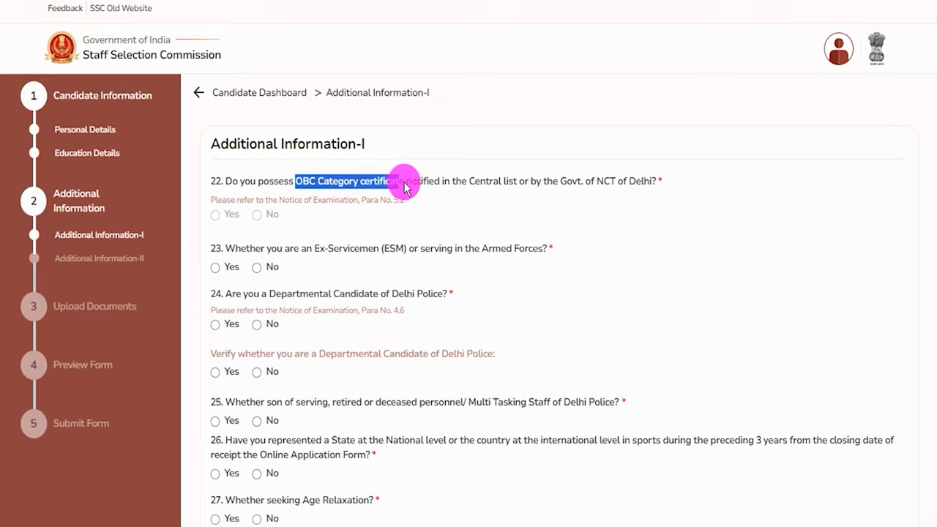
left_click(218, 223)
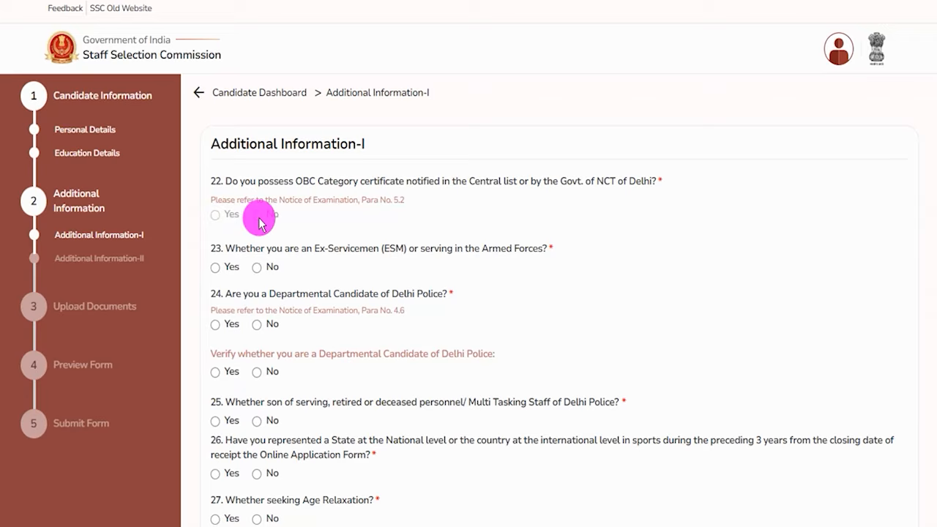
- Answer Yes to the Ex-Servicemen question 23 and look through its joining date, discharge date and length of service fields
left_click_drag(235, 248, 469, 247)
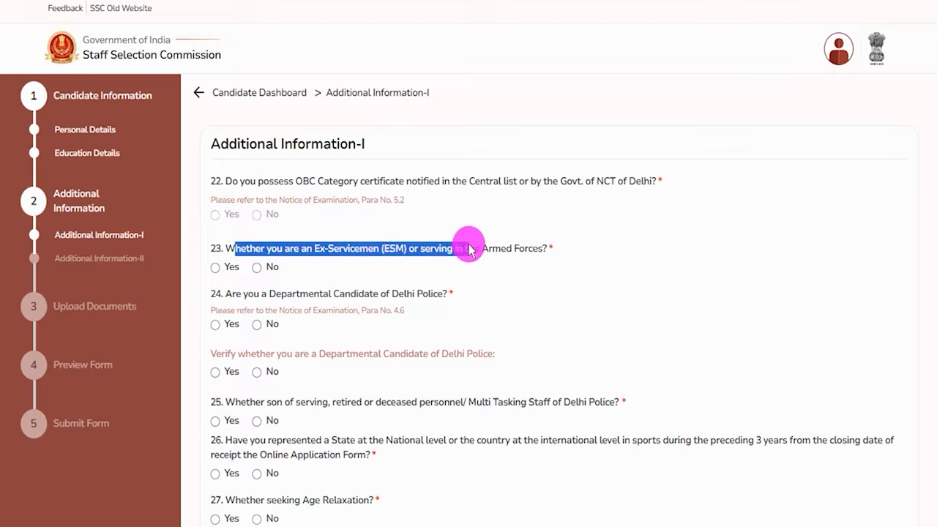
left_click(214, 270)
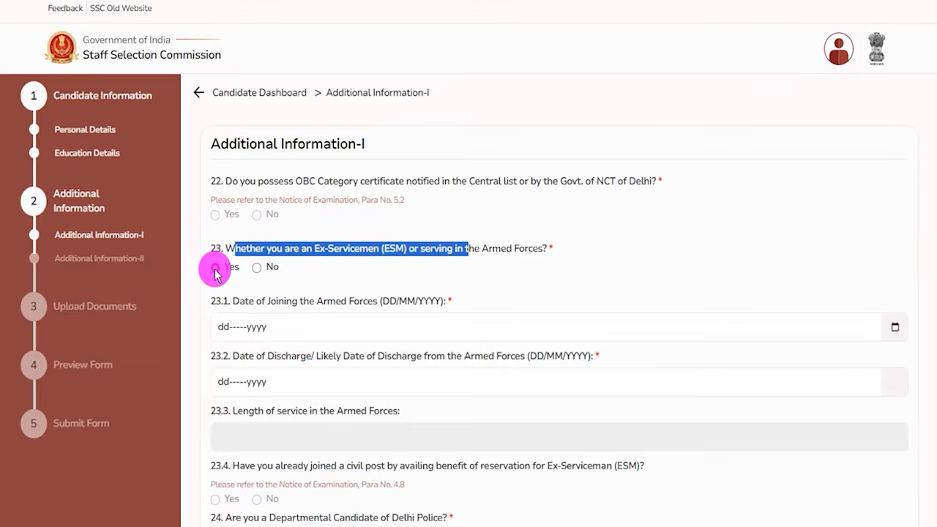
left_click(308, 330)
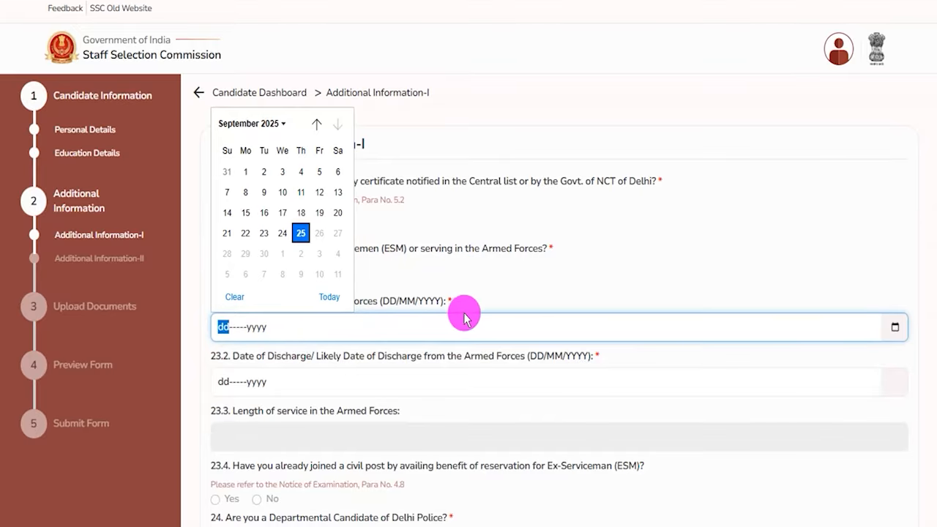
left_click(597, 297)
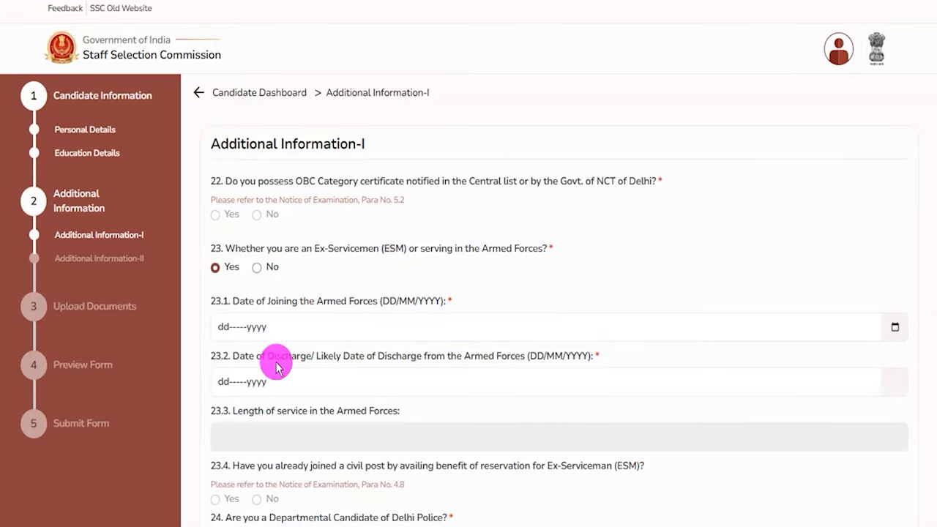
left_click(301, 382)
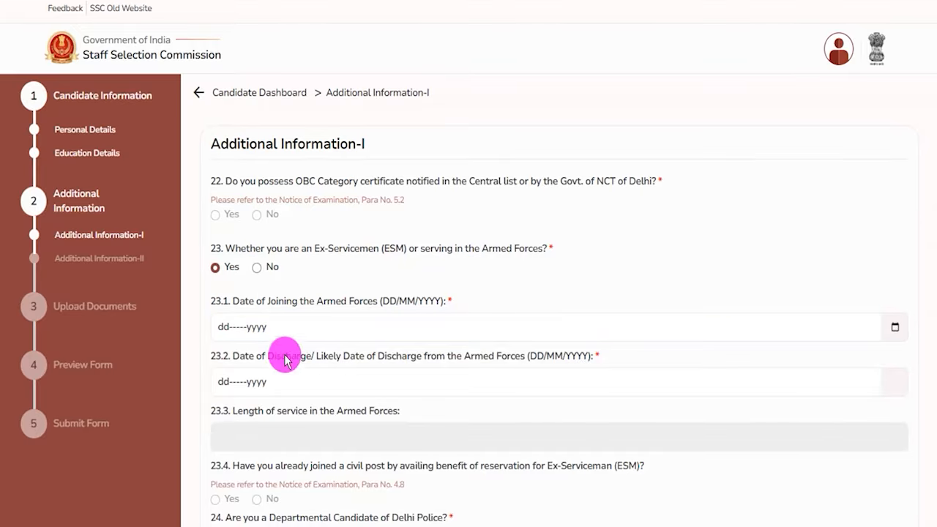
left_click_drag(248, 412, 323, 418)
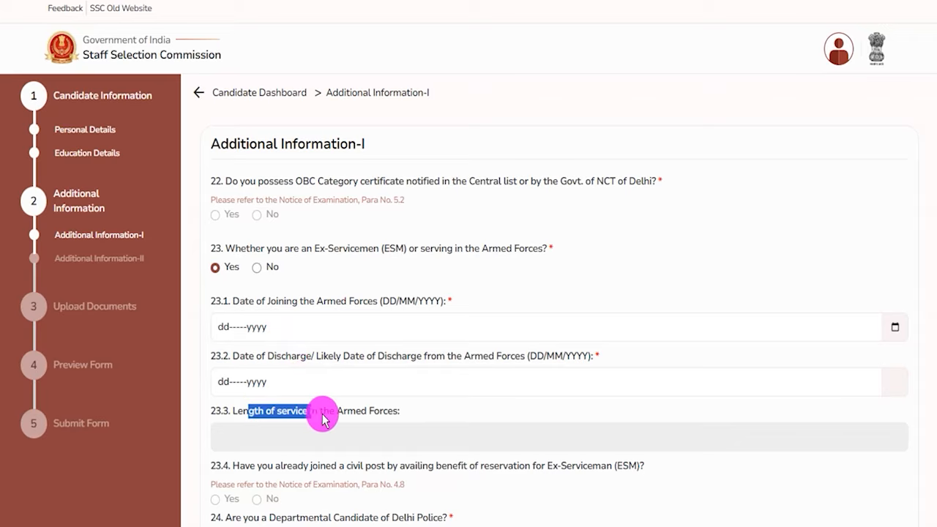
left_click(281, 437)
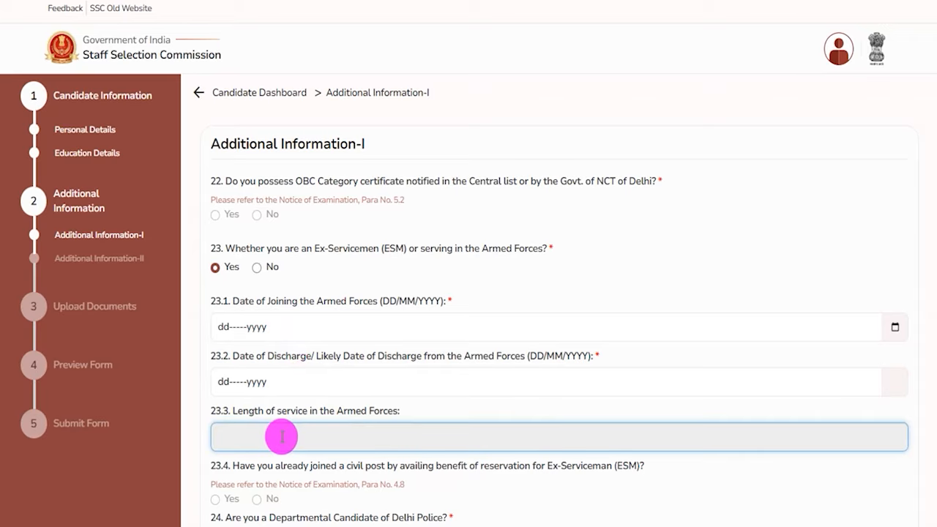
- Answer No to the Ex-Servicemen question 23 and No to the Delhi Police Departmental Candidate question 24 with its verification
left_click(256, 267)
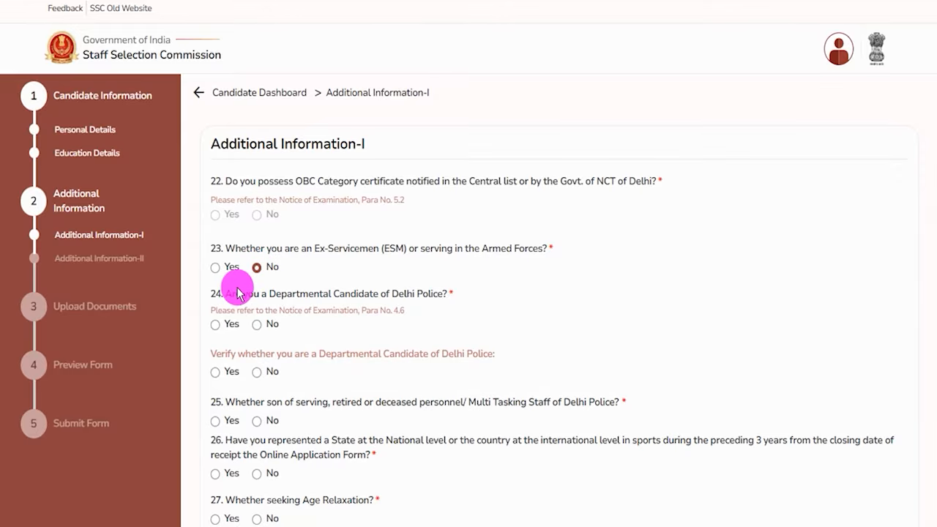
left_click_drag(232, 294, 355, 298)
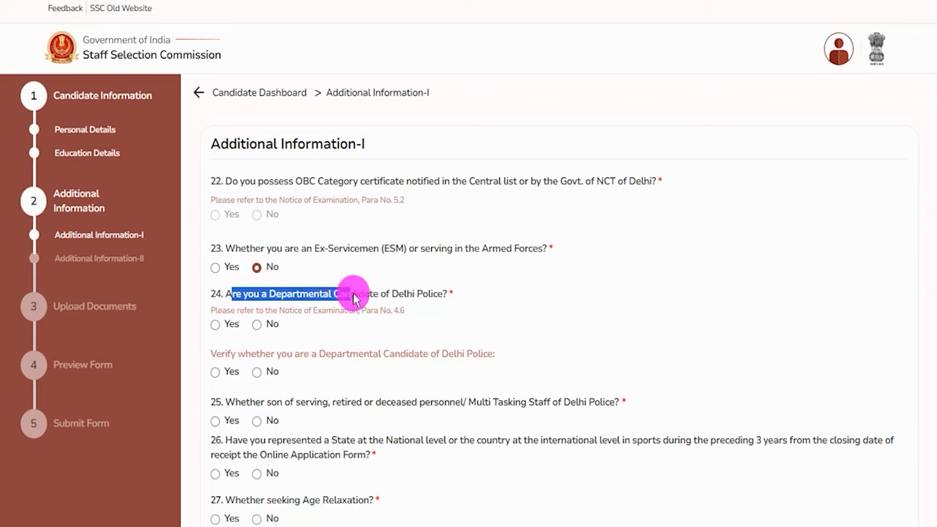
left_click(215, 324)
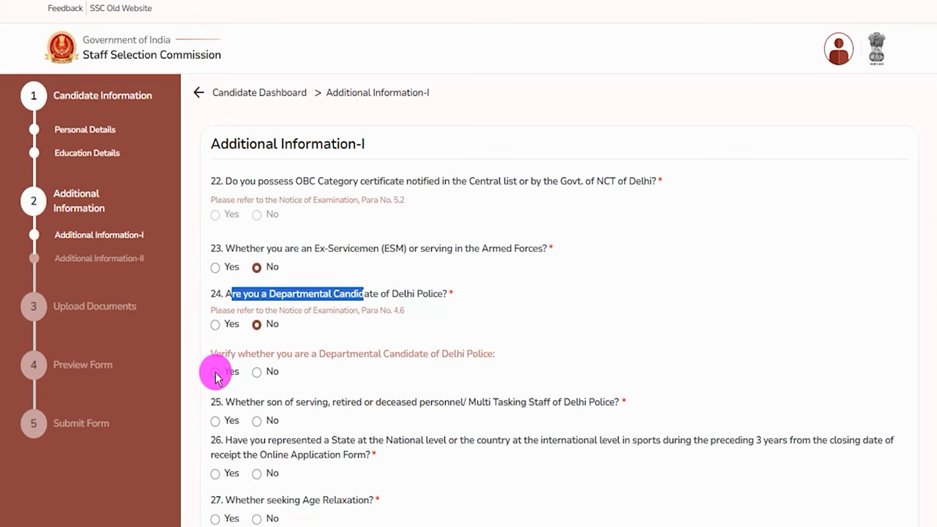
left_click(260, 374)
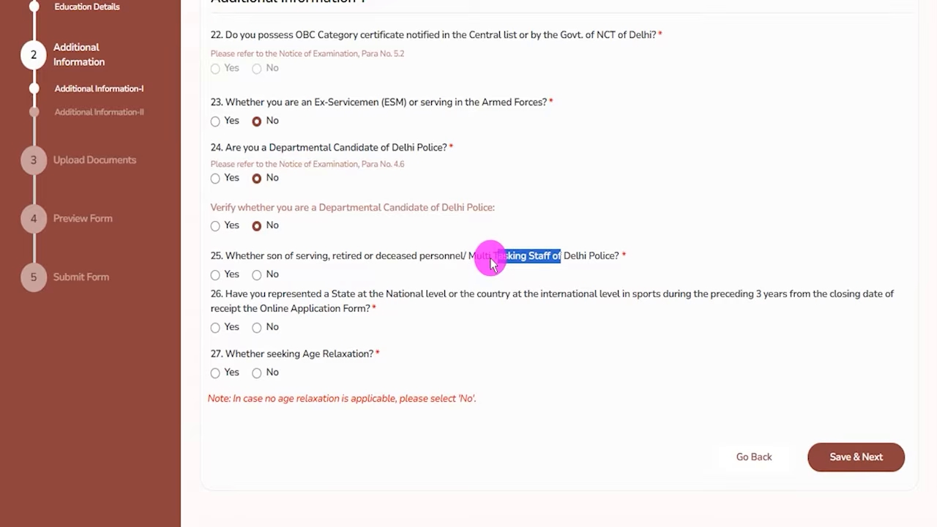
- Highlight question 25 about being a son of Delhi Police personnel or Multi Tasking Staff and answer No
left_click_drag(276, 256, 560, 258)
left_click(216, 273)
left_click(259, 275)
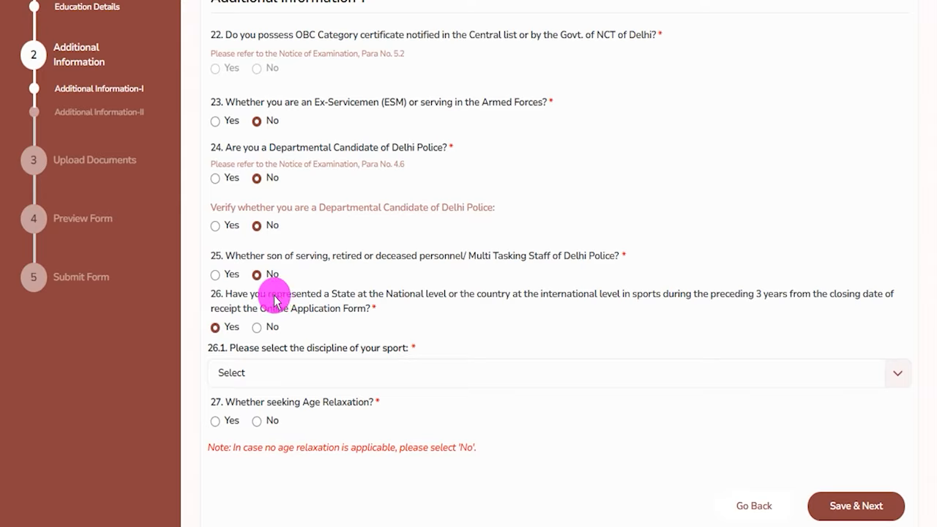
- Answer Yes to question 26 about State or country sports representation and choose Athletics as the sport discipline
left_click_drag(271, 294, 527, 295)
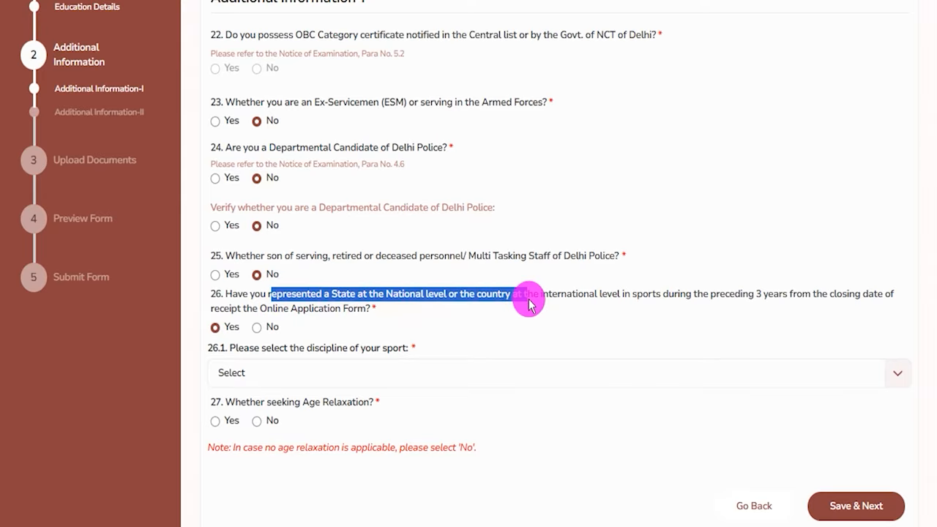
left_click(216, 327)
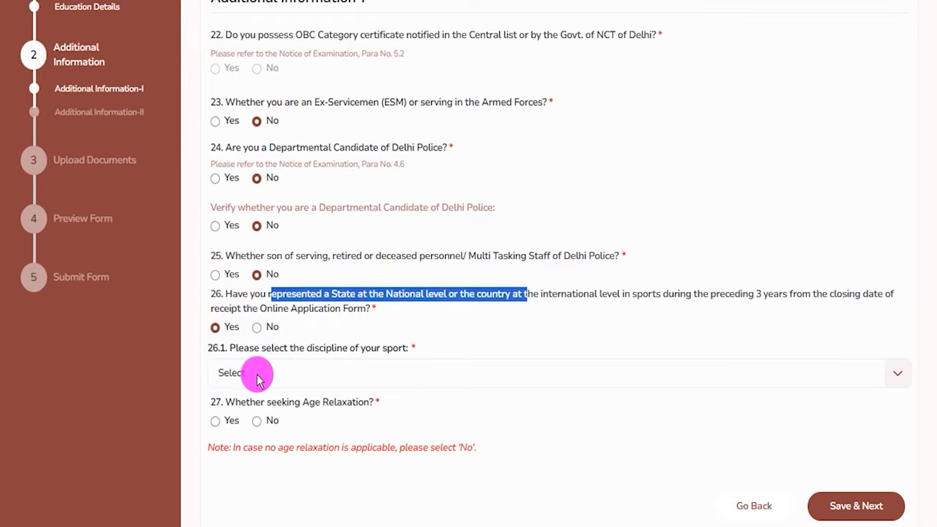
left_click(255, 373)
left_click(247, 429)
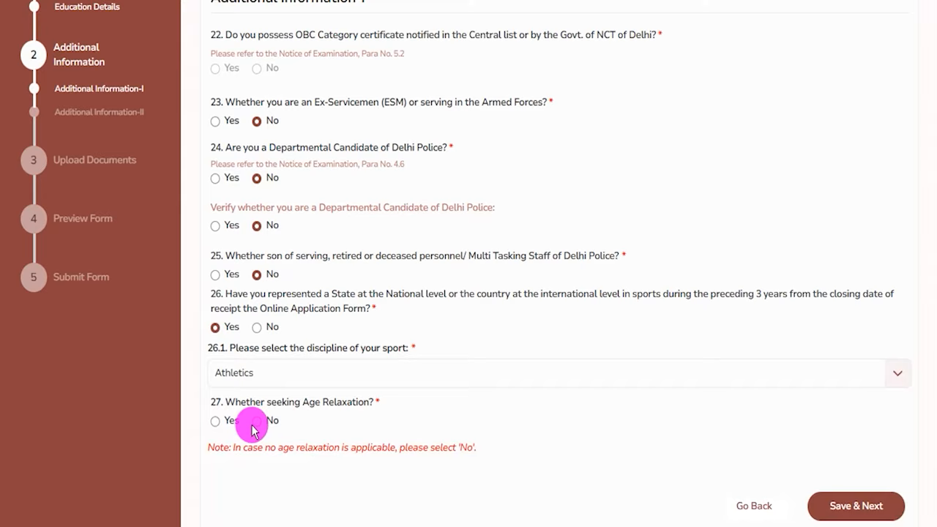
- Answer No to sports question 26, view the Age Relaxation Code options offered under Yes, and answer No to Age Relaxation question 27
left_click(257, 327)
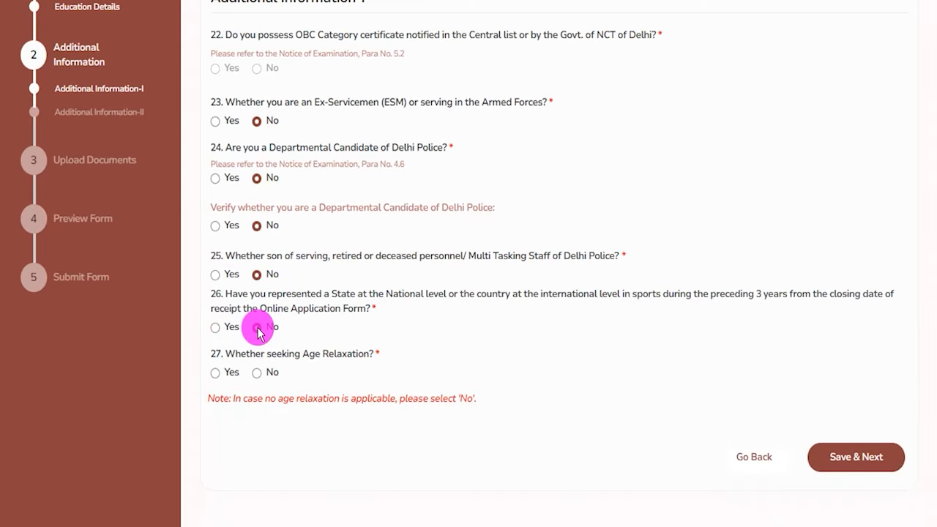
left_click_drag(234, 355, 379, 355)
left_click(214, 372)
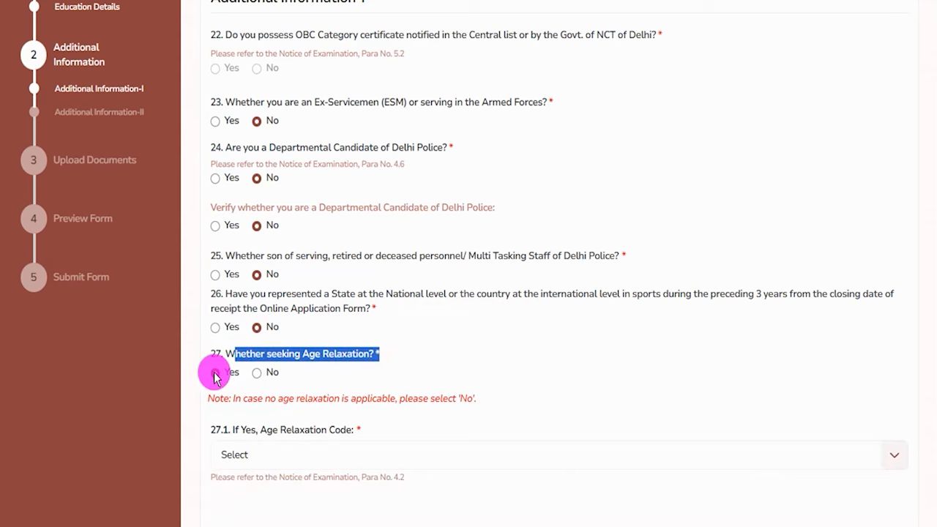
left_click(317, 455)
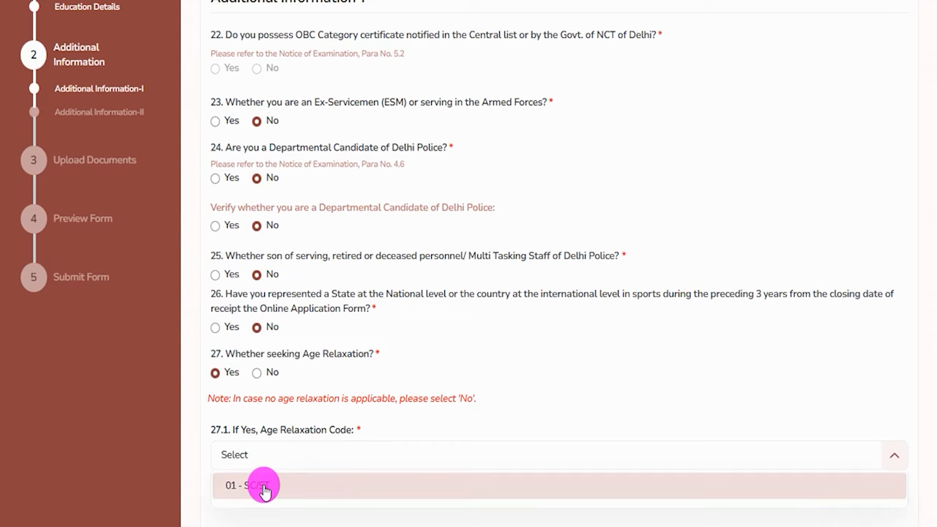
left_click(264, 378)
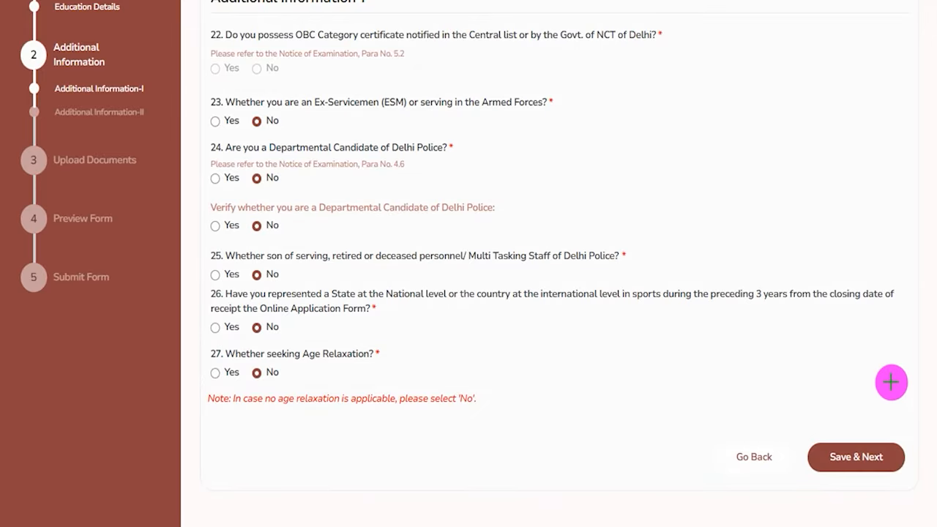
mouse_move(903, 305)
left_mouse_down()
mouse_move(903, 351)
mouse_move(880, 410)
left_mouse_up()
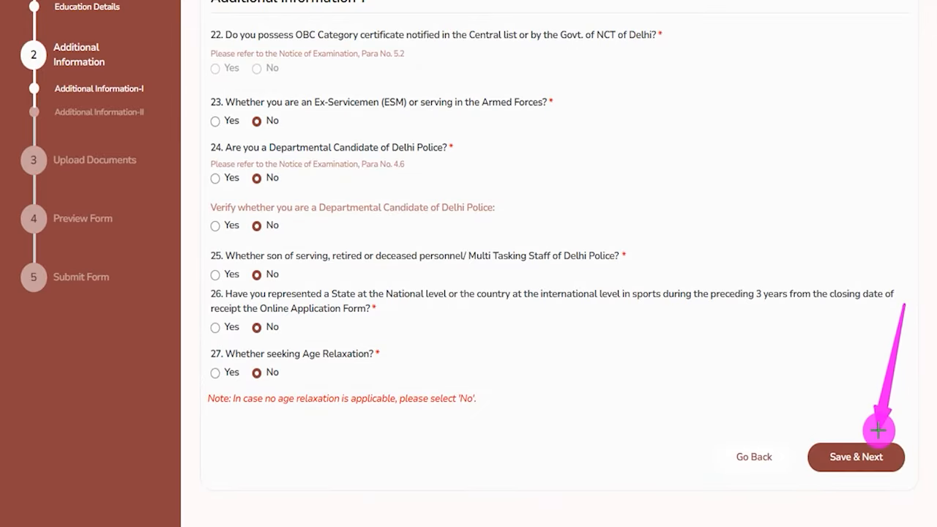
- Save Additional Information-I and set the examination centre preferences in order to CR-Bareilly (3005), CR-Gorakhpur (3007) and CR-Gaya (3203)
left_click(855, 457)
left_click_drag(256, 174, 352, 189)
left_click(307, 230)
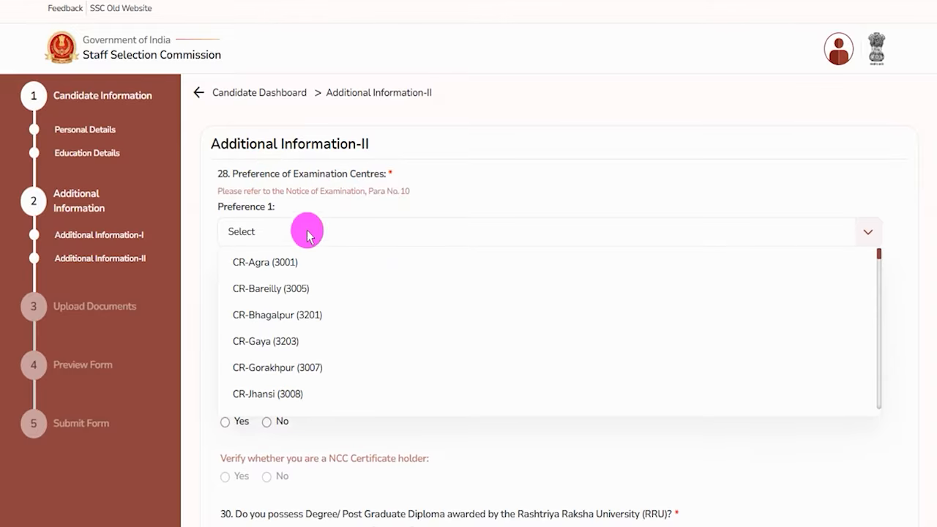
left_click(282, 285)
left_click(285, 293)
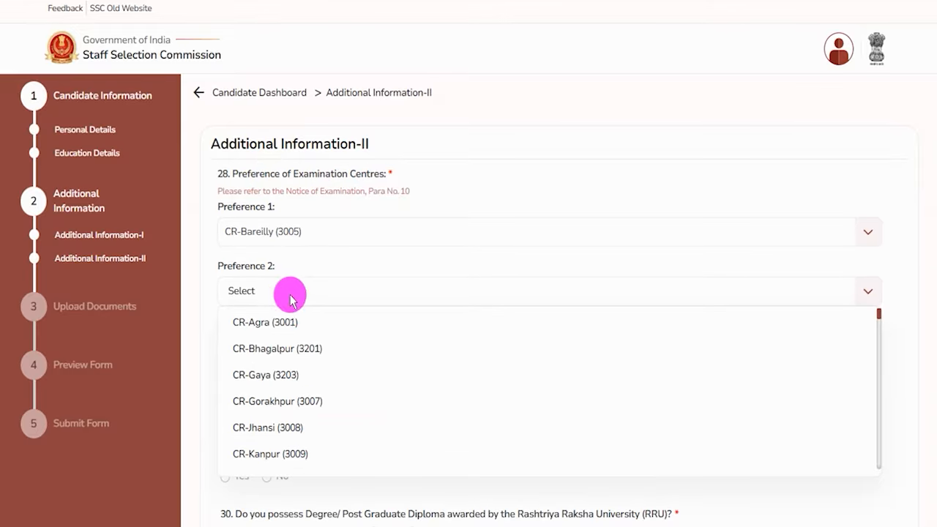
left_click(268, 399)
left_click(275, 359)
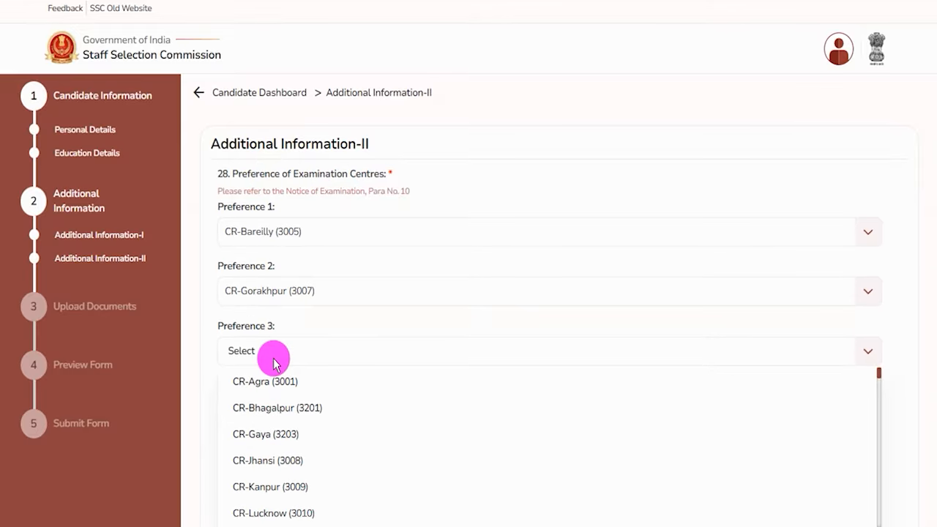
left_click(270, 436)
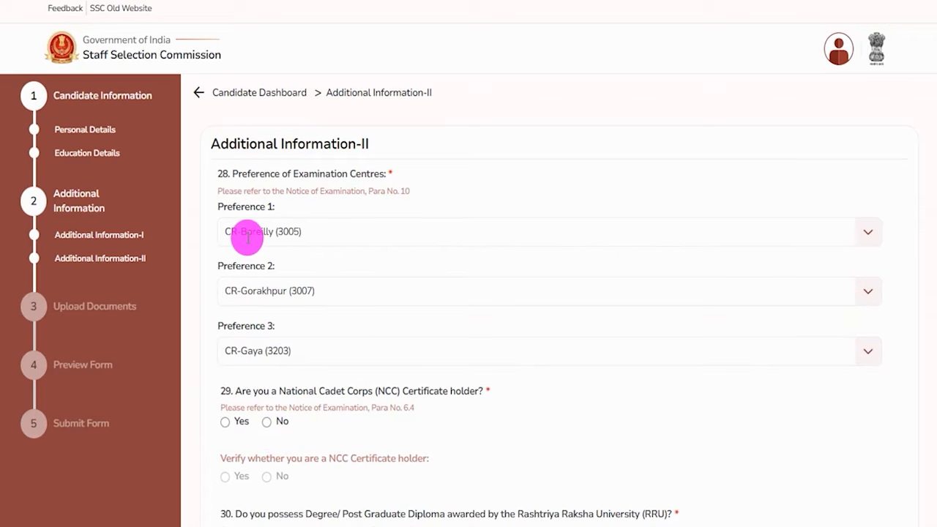
left_click_drag(232, 210, 266, 208)
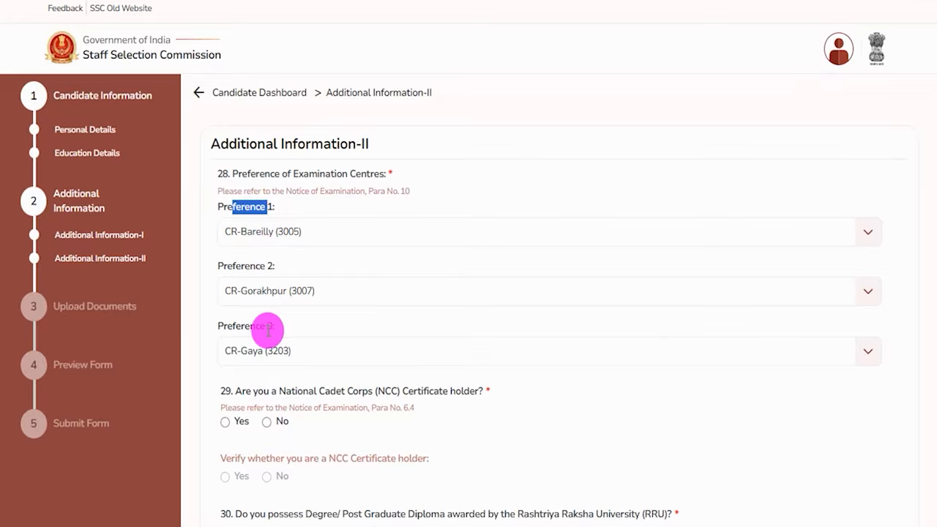
- View the NCC certificate types offered under Yes in question 29, and answer No to the question and its verification
scroll(402, 349, "down", 3)
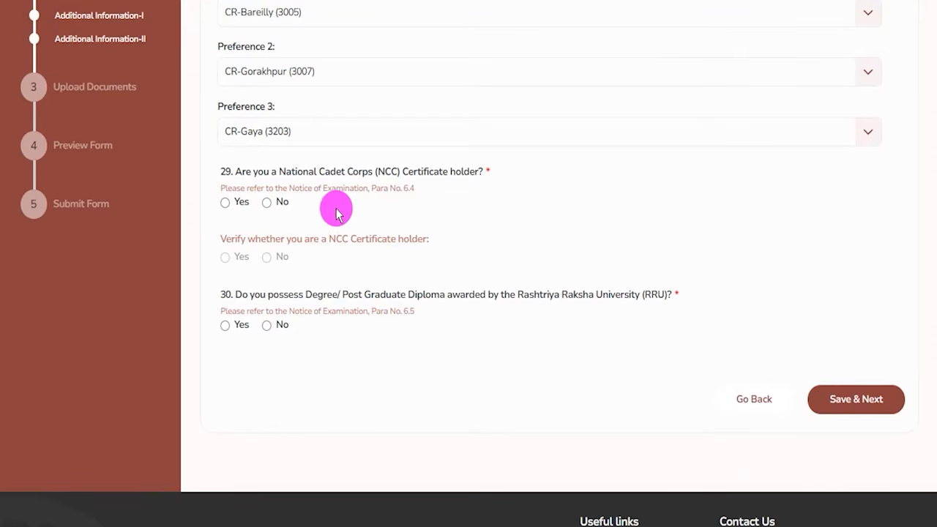
left_click_drag(269, 171, 384, 173)
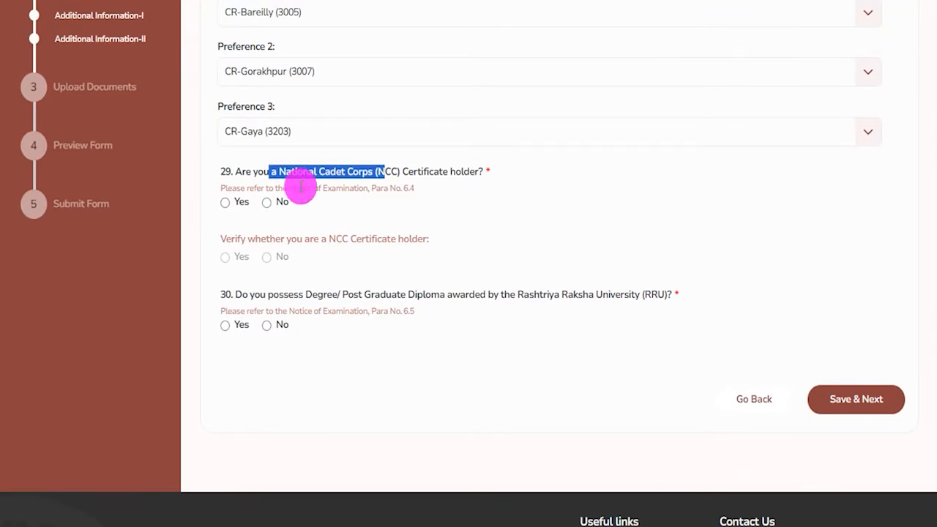
left_click(227, 203)
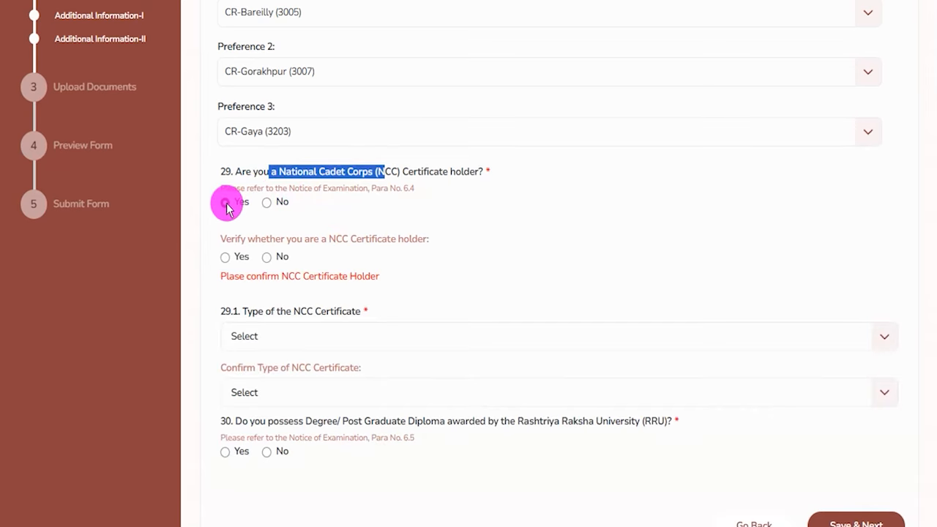
left_click(227, 259)
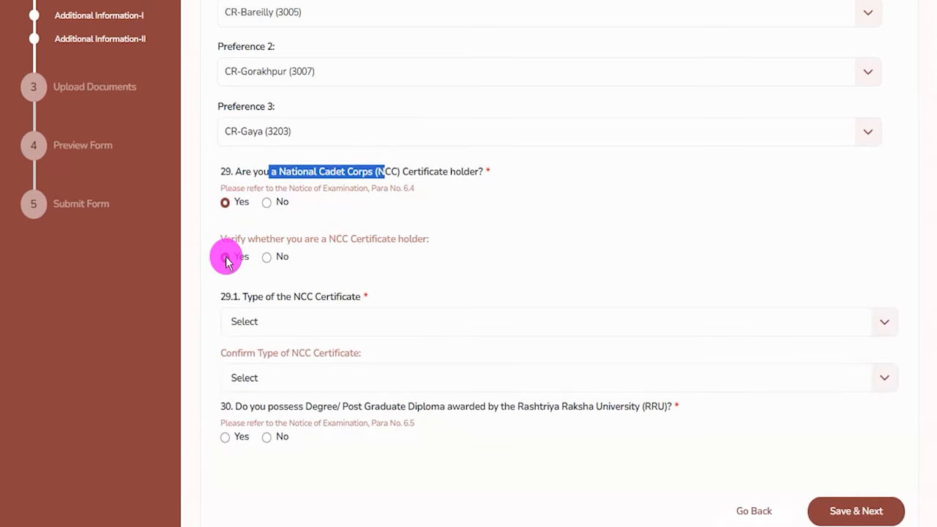
left_click(296, 326)
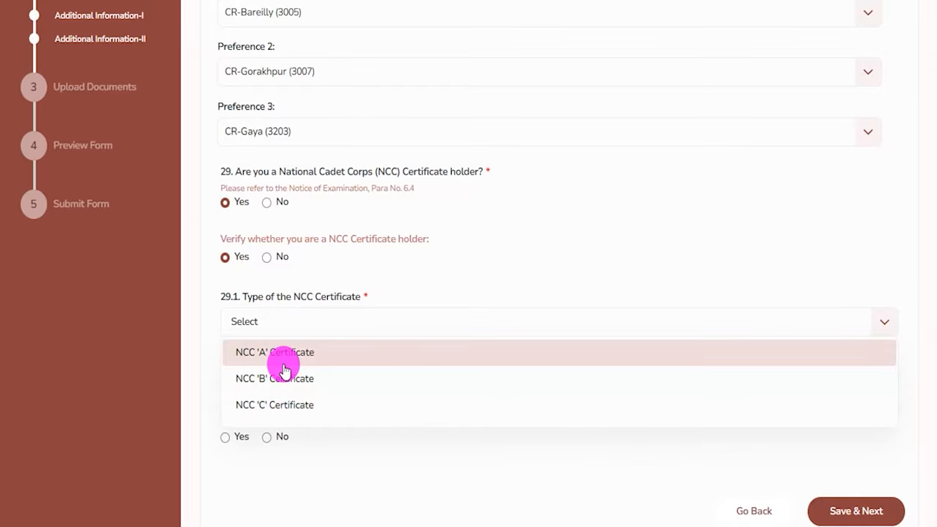
left_click(266, 203)
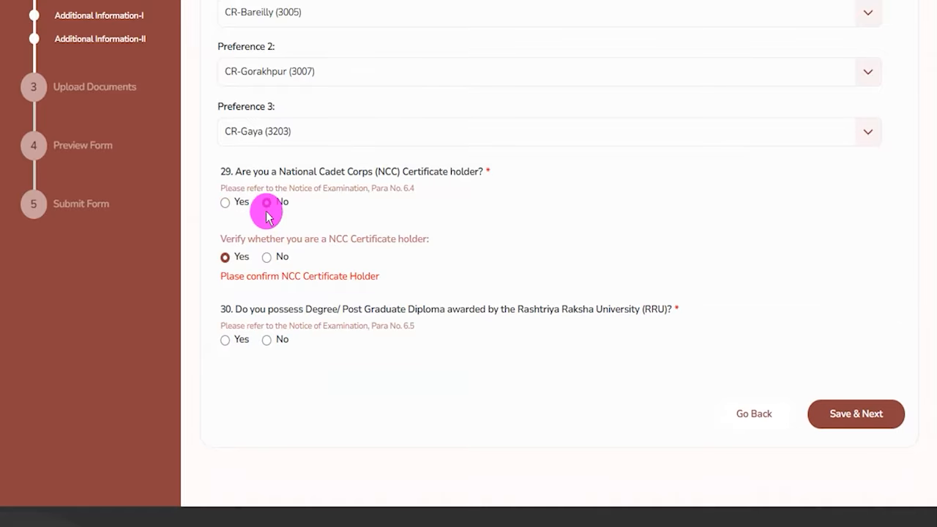
left_click(267, 256)
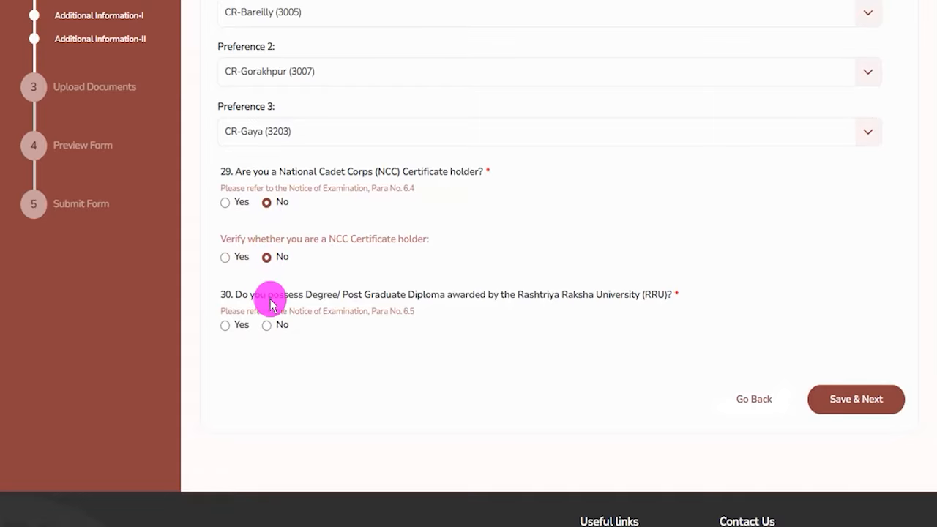
- View the class options offered under Yes in Rashtriya Raksha University question 30, answer No and save Additional Information-II
left_click_drag(288, 294, 617, 299)
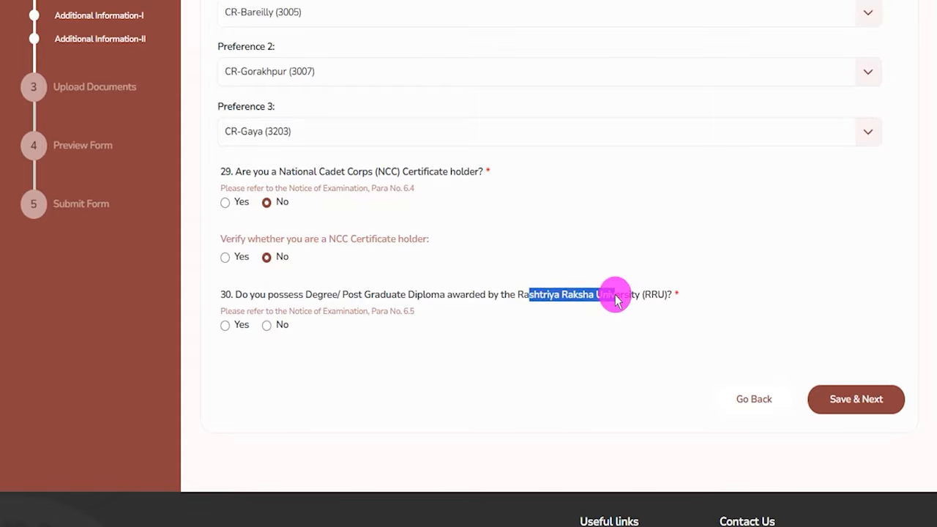
left_click(225, 325)
left_click(305, 394)
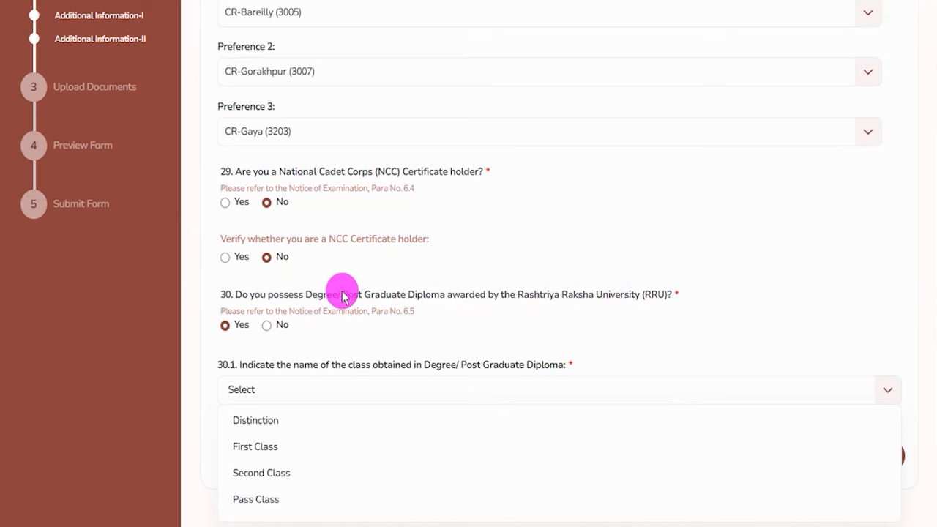
left_click(266, 325)
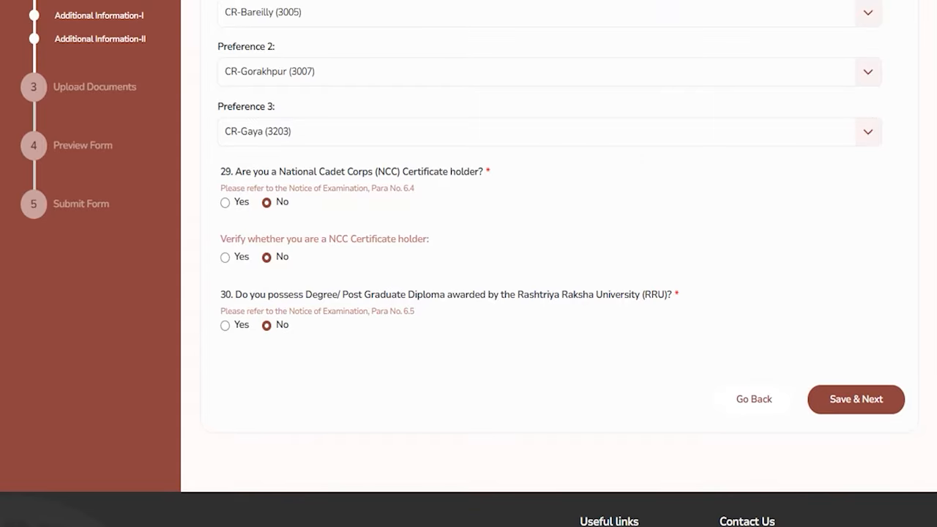
left_click_drag(887, 253, 878, 373)
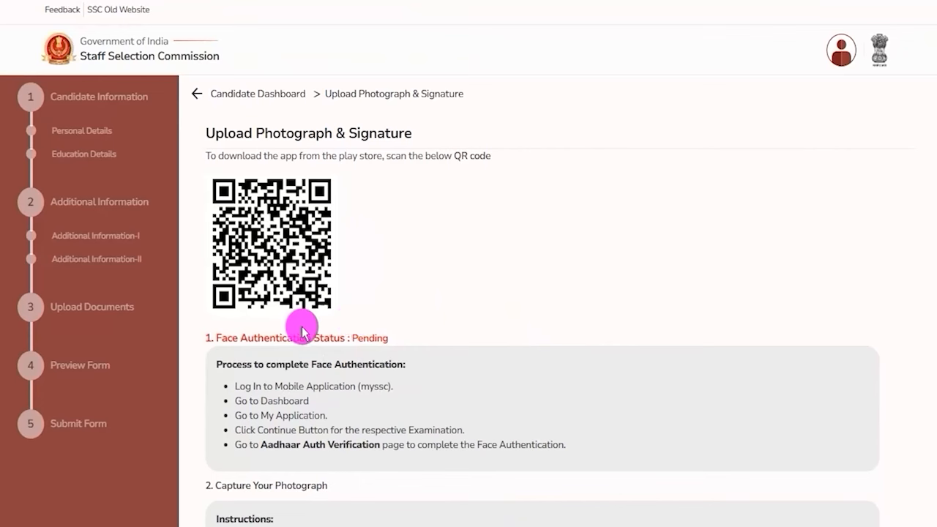
- Review the face authentication, photograph capture and signature upload sections of the Upload Photograph & Signature page
left_click_drag(227, 338, 303, 334)
scroll(303, 334, "down", 5)
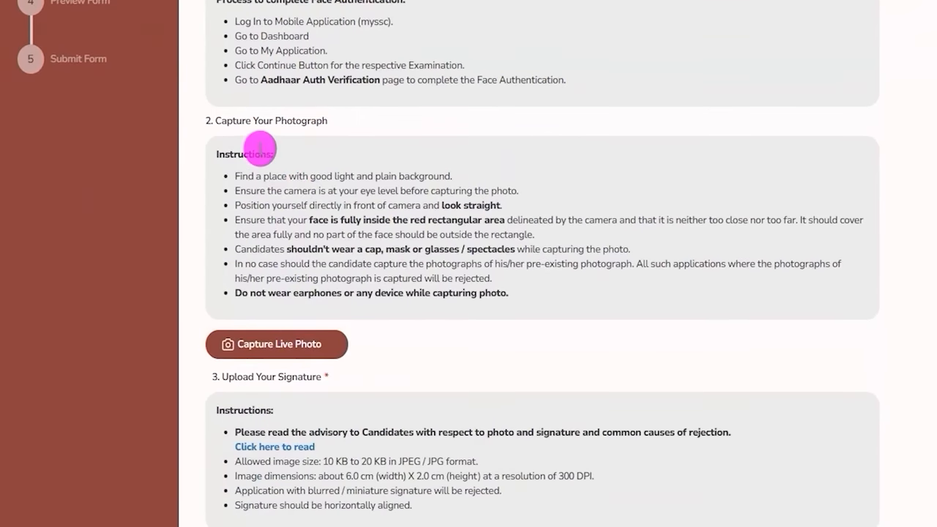
left_click_drag(235, 121, 328, 121)
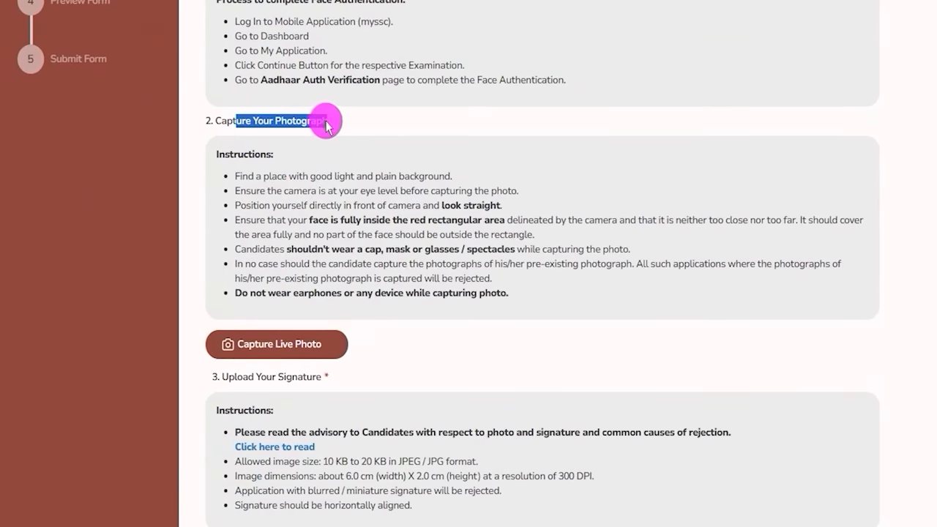
left_click_drag(219, 377, 310, 382)
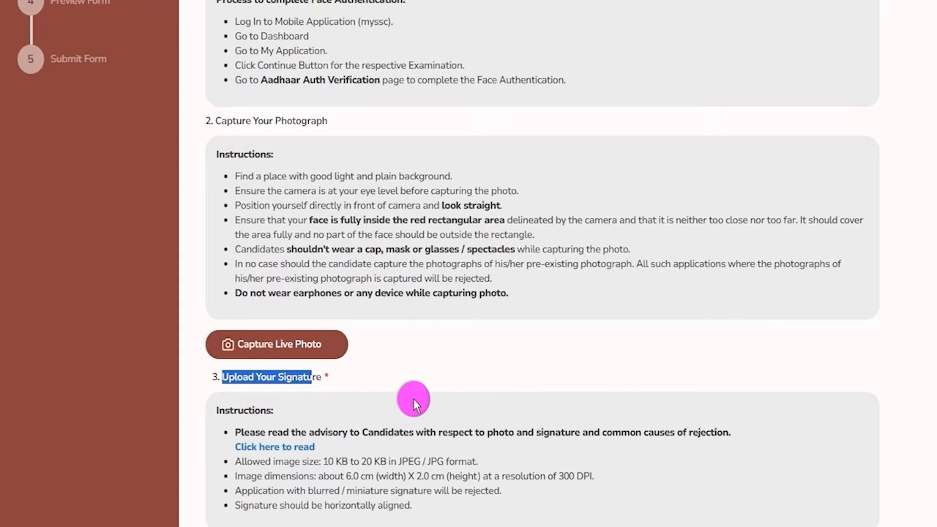
scroll(413, 403, "up", 3)
scroll(414, 403, "up", 2)
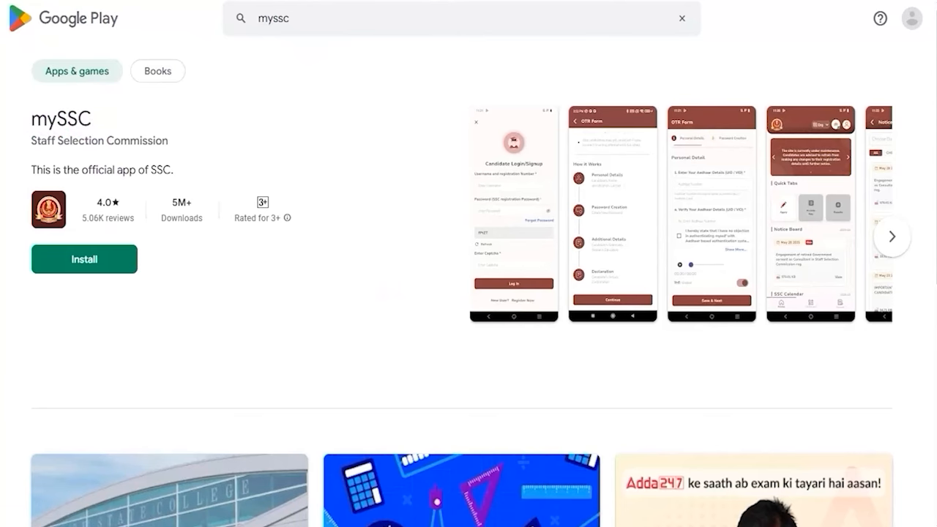
- Switch to Google Play and examine the listings of the mySSC and AadhaarFaceRD apps needed for face authentication
left_click_drag(327, 272, 148, 261)
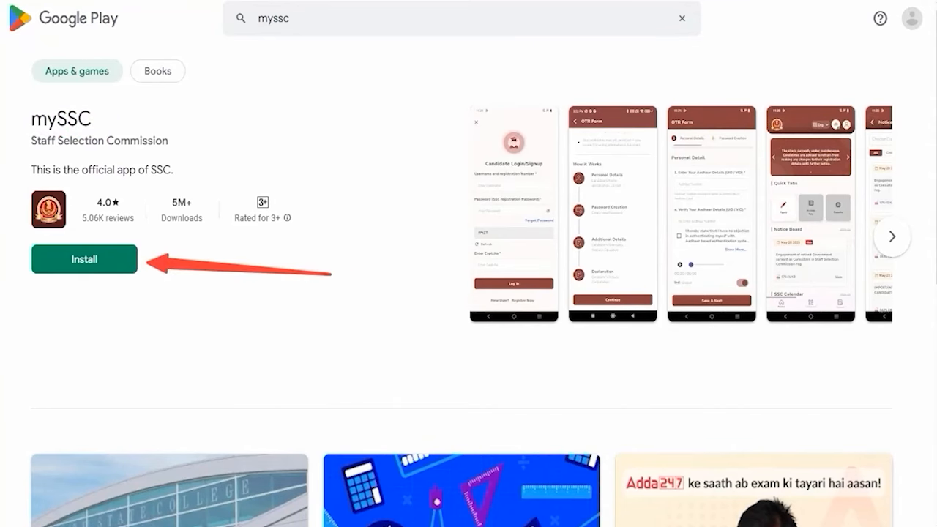
key("Escape")
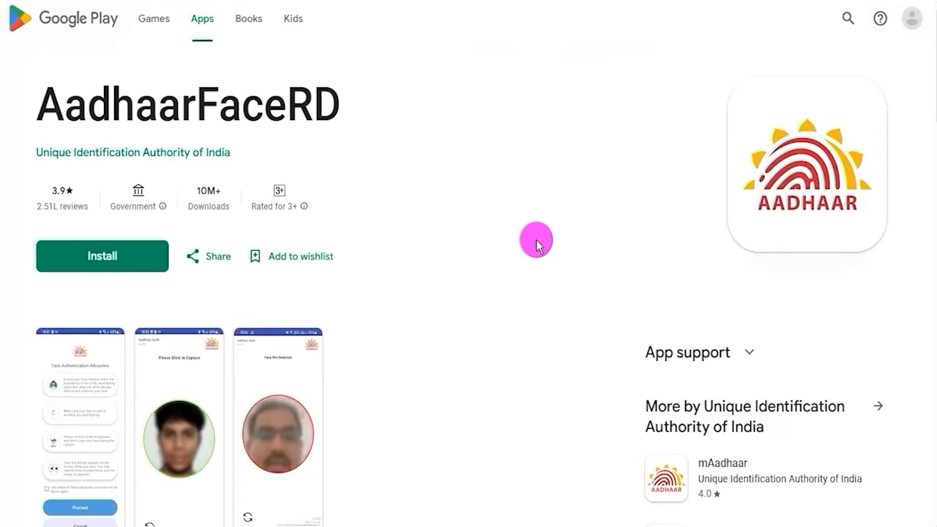
left_click_drag(38, 106, 340, 103)
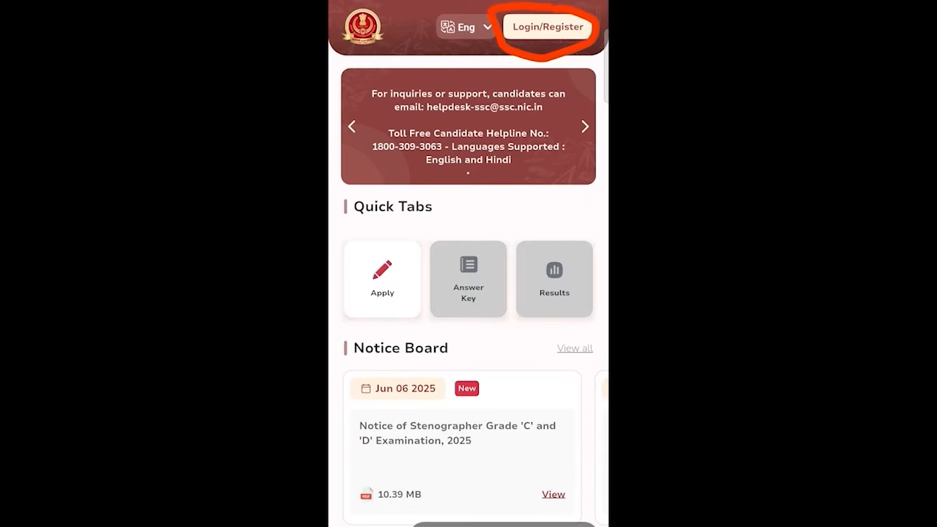
- Open the candidate login form in the mySSC mobile app and view its username, password and captcha fields
left_click(547, 27)
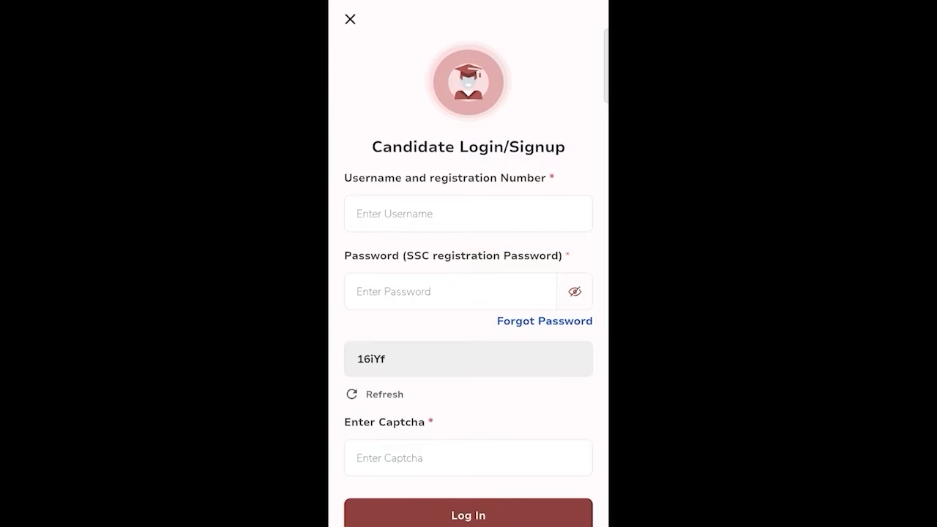
scroll(469, 292, "down", 1)
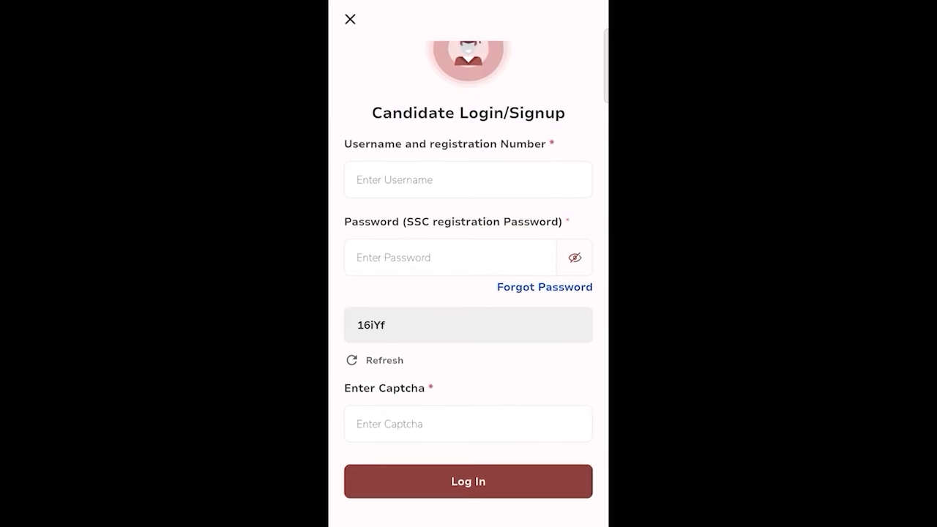
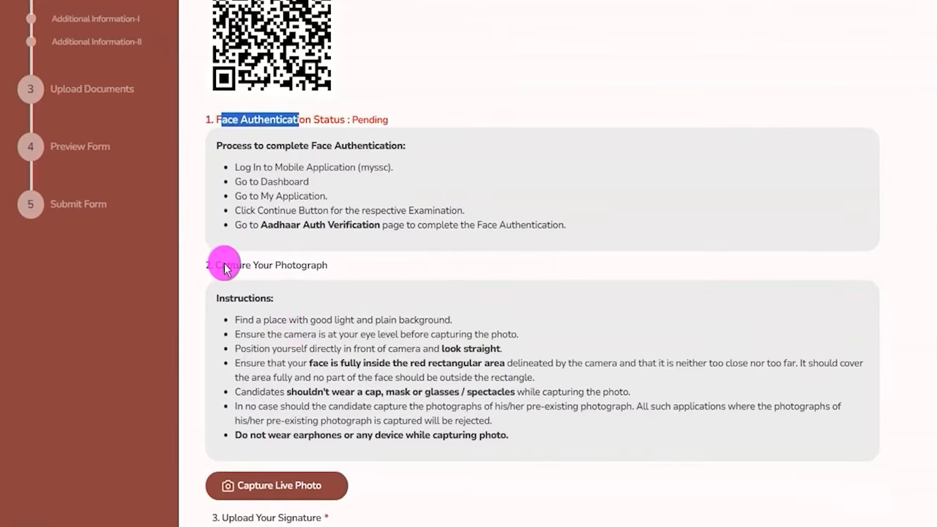
- Examine the Capture Your Photograph section on the upload page and the live photo instructions in the mobile app
left_click_drag(226, 265, 296, 267)
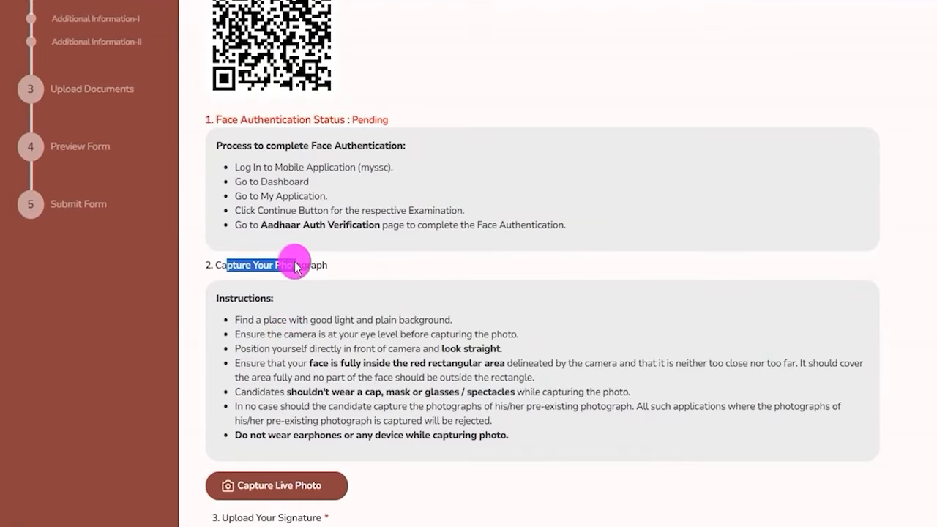
scroll(296, 267, "down", 2)
left_click(234, 377)
left_click_drag(234, 377, 303, 373)
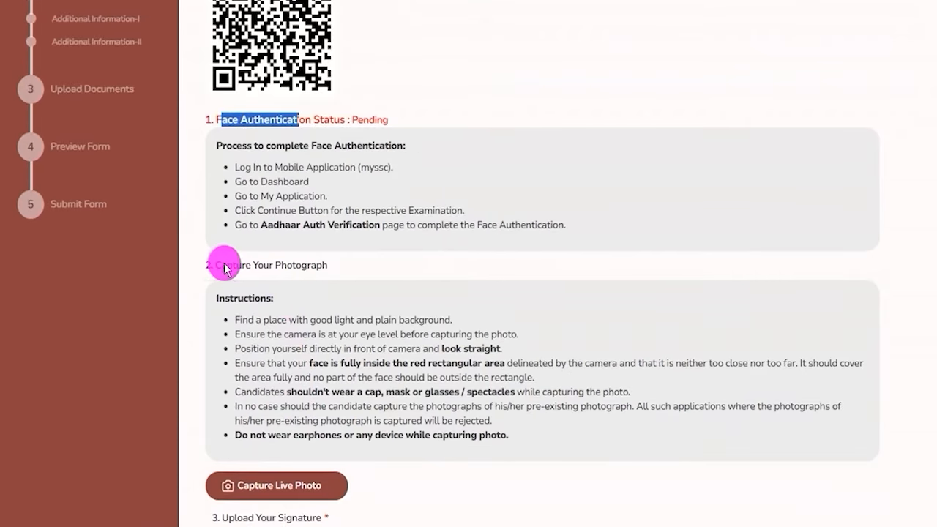
left_click_drag(227, 265, 296, 267)
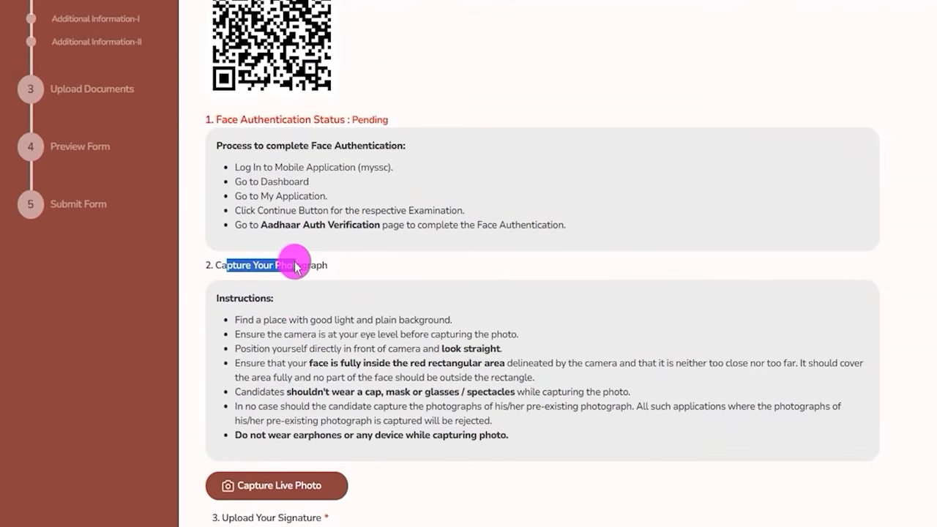
scroll(296, 267, "down", 2)
left_click_drag(234, 376, 292, 368)
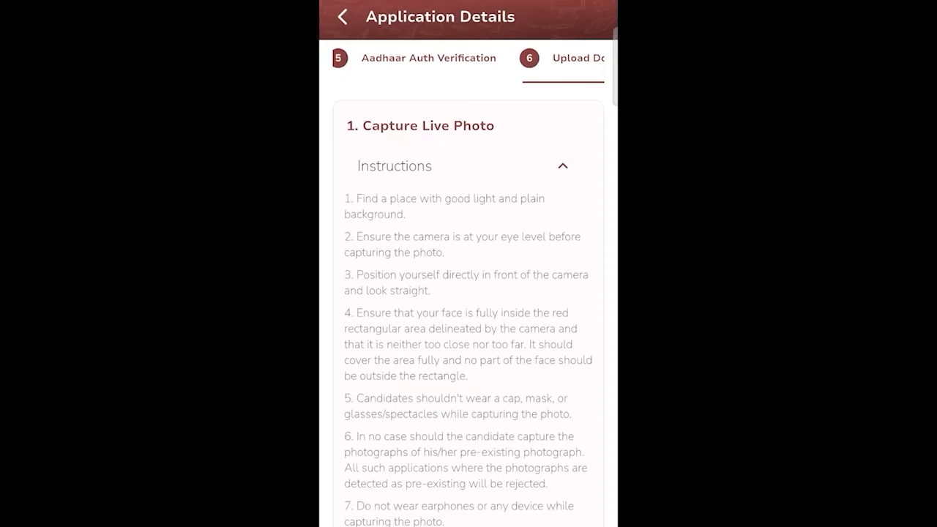
scroll(468, 313, "down", 2)
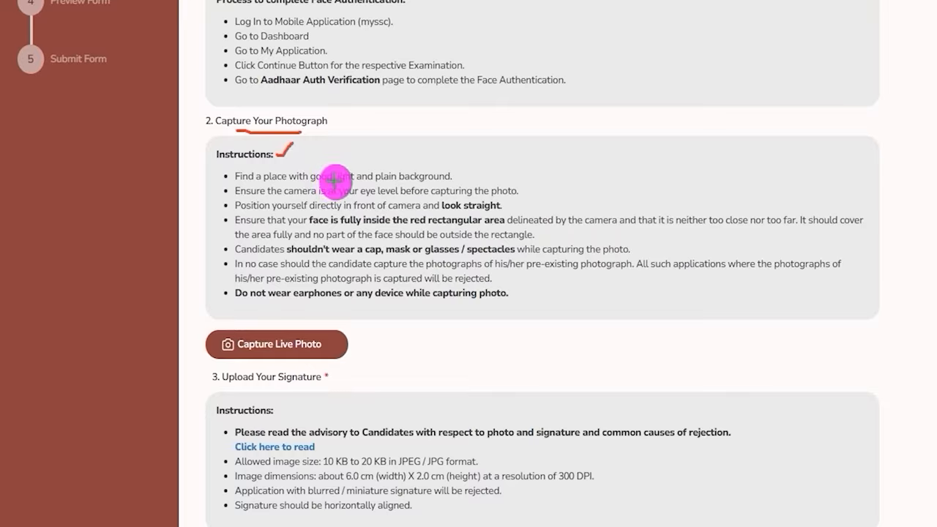
- Review the photograph capture instructions covering lighting, camera position, the red rectangular area, and the ban on caps, glasses and earphones
left_click_drag(328, 181, 336, 182)
left_click_drag(460, 177, 484, 159)
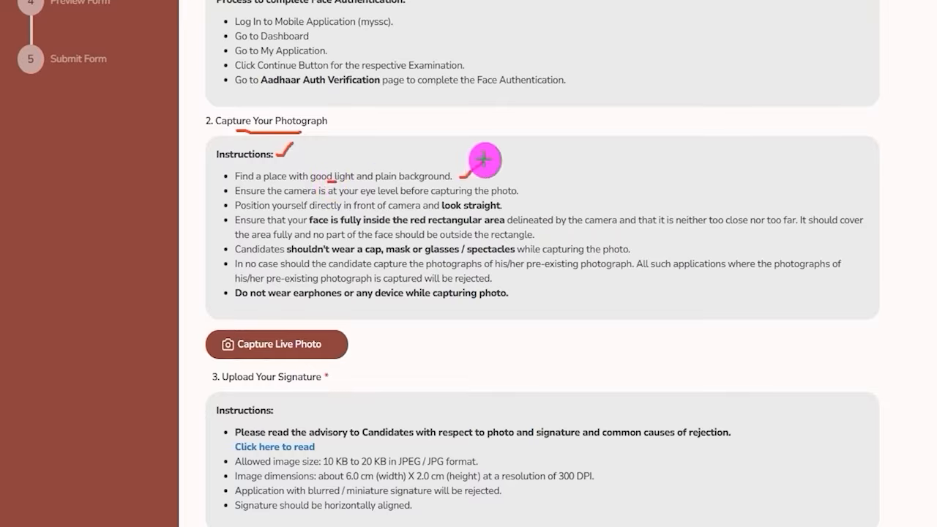
left_click_drag(533, 188, 553, 172)
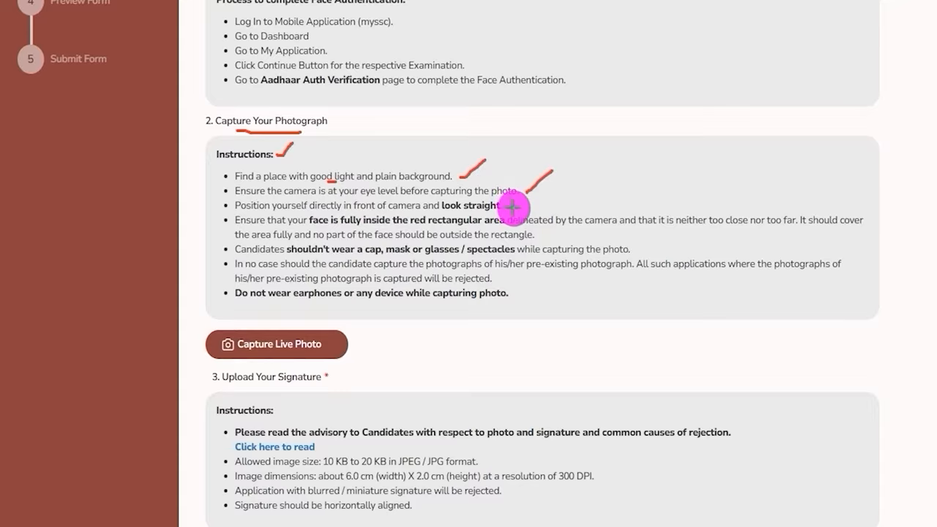
left_click_drag(512, 208, 529, 197)
key("e")
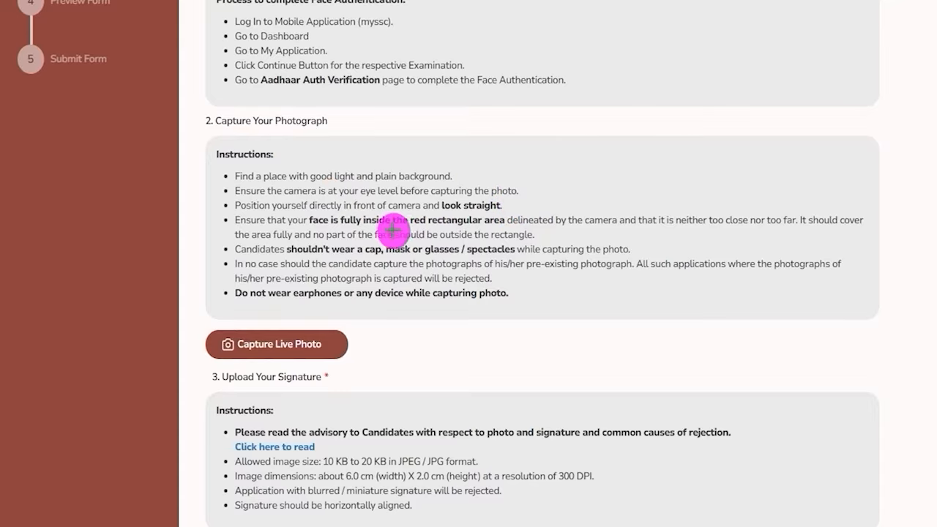
left_click_drag(404, 227, 481, 228)
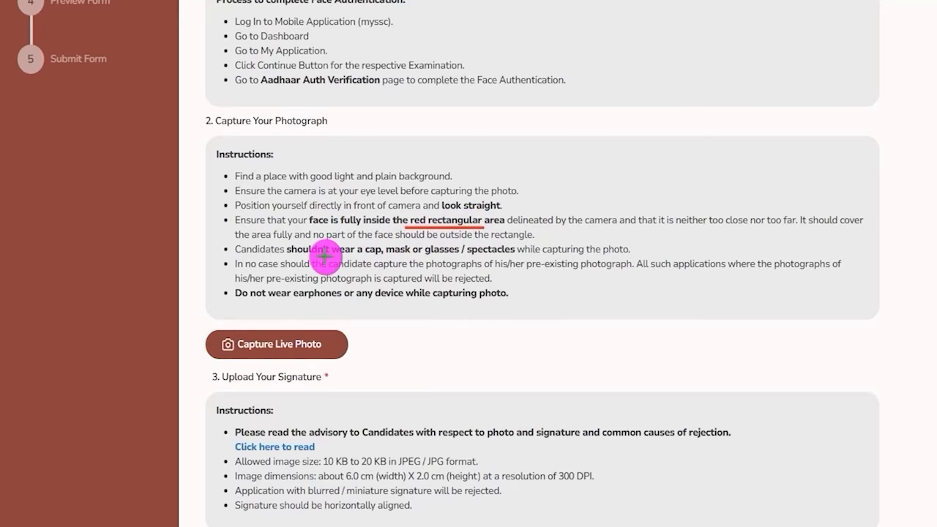
left_click_drag(310, 251, 467, 251)
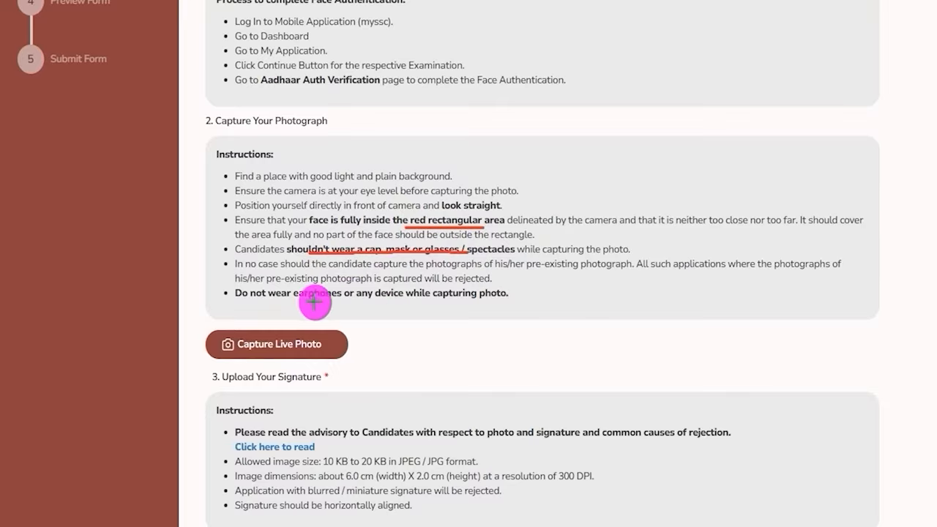
left_click_drag(311, 300, 324, 299)
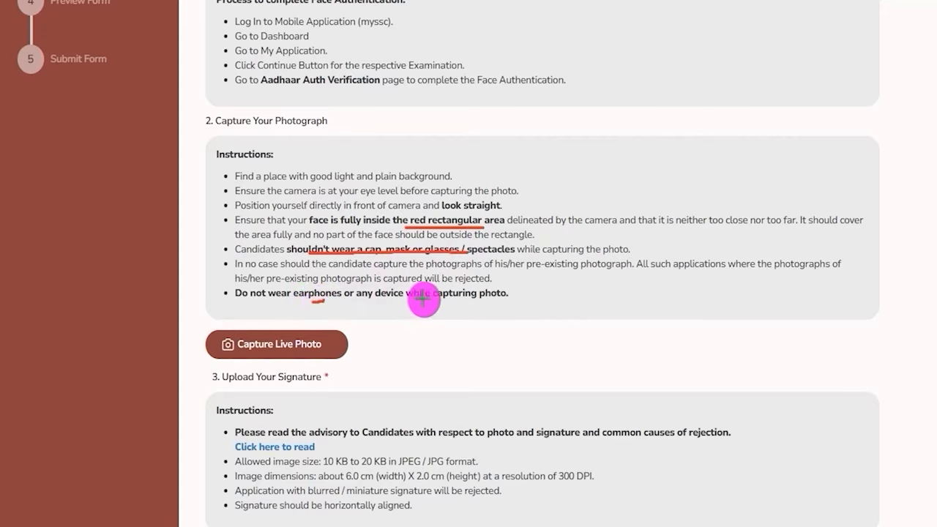
left_click_drag(513, 298, 541, 279)
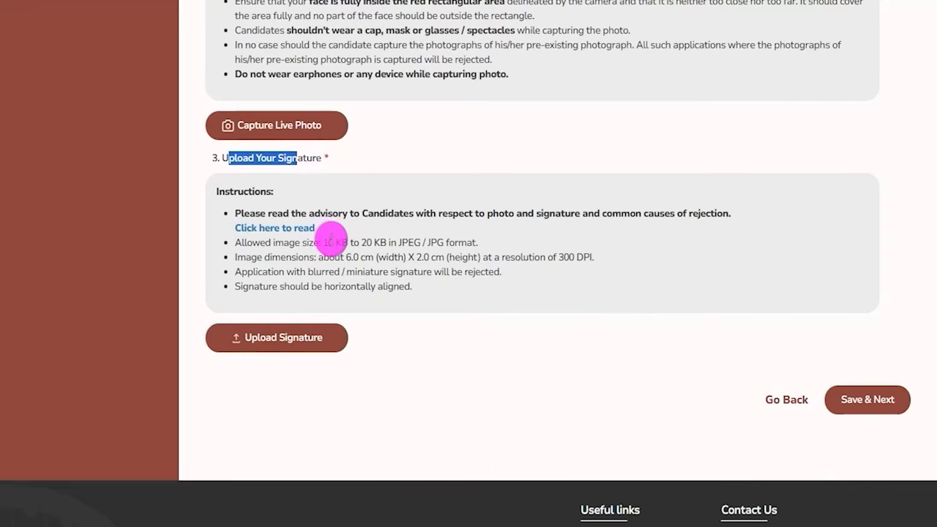
- Examine the allowed file size, format, dimensions and resolution in the Upload Your Signature instructions
left_click_drag(329, 242, 476, 240)
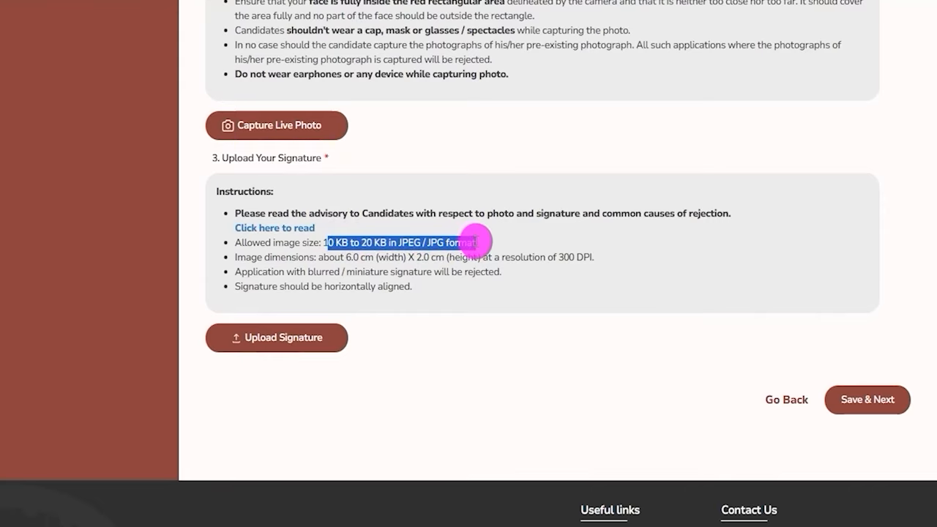
left_click_drag(345, 259, 590, 257)
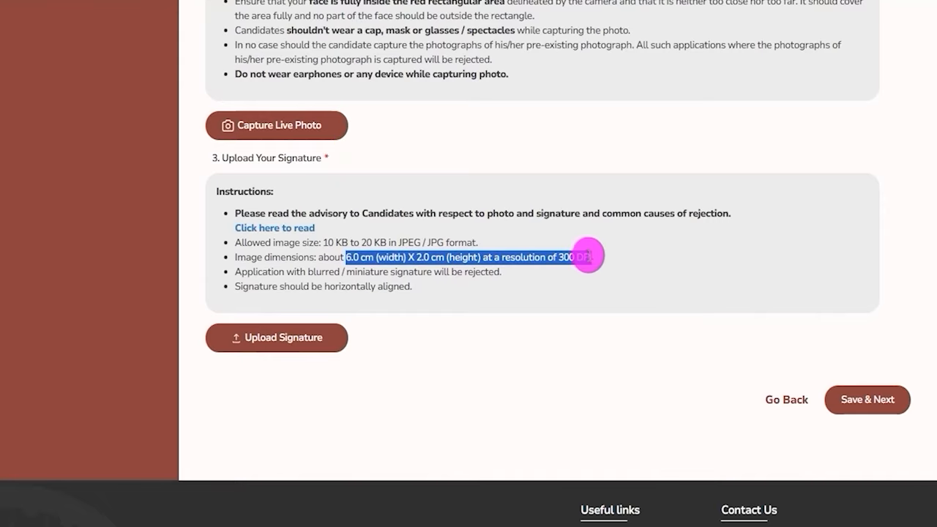
left_click(326, 230)
left_click_drag(326, 230, 235, 228)
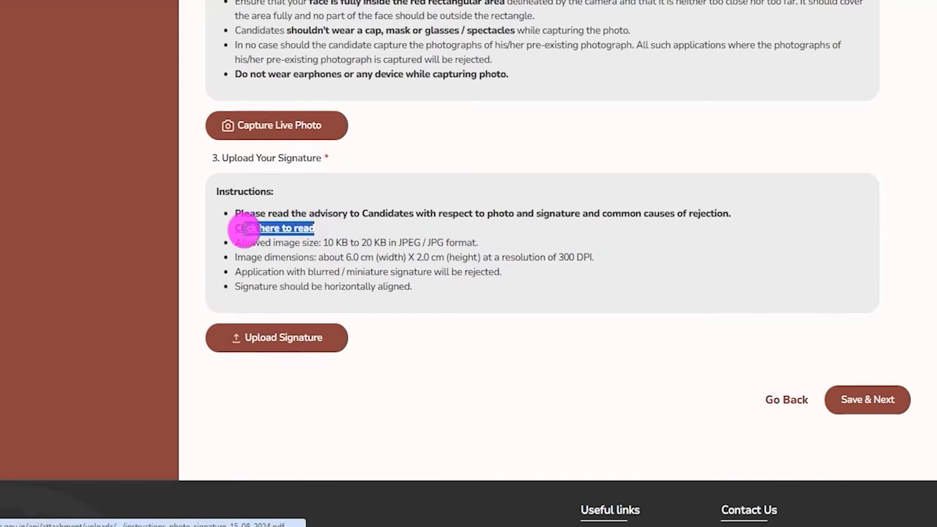
- Open the photo and signature advisory PDF and read its instructions on signing within the box
left_click(289, 236)
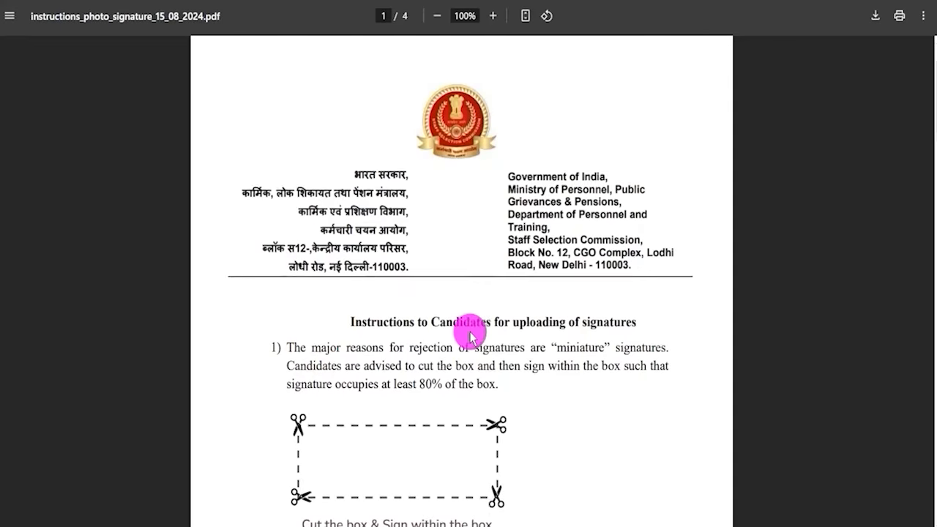
scroll(471, 337, "down", 3)
scroll(471, 337, "down", 2)
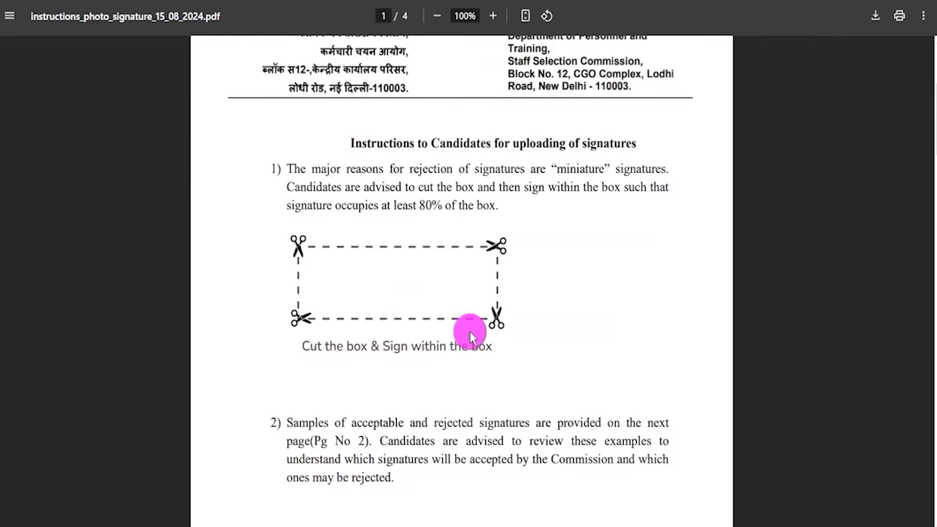
scroll(471, 337, "down", 2)
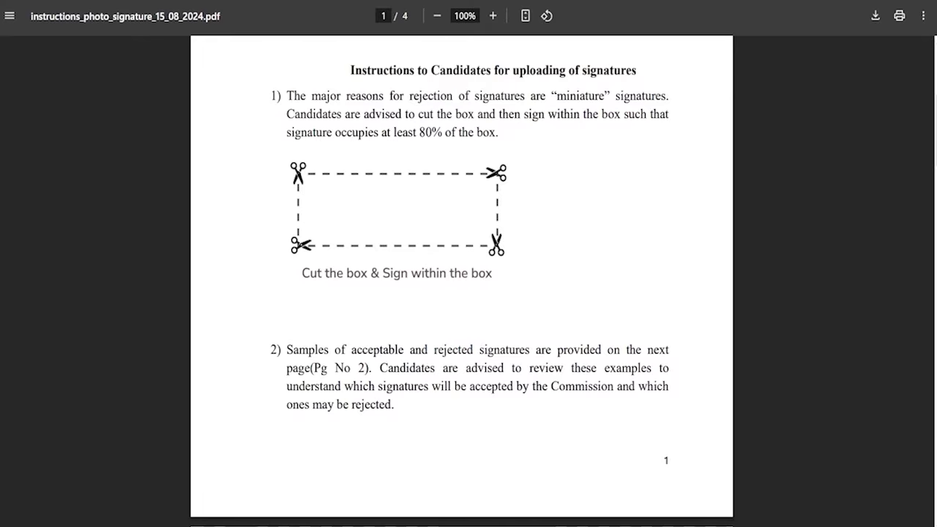
left_click_drag(458, 212, 515, 177)
scroll(477, 322, "down", 5)
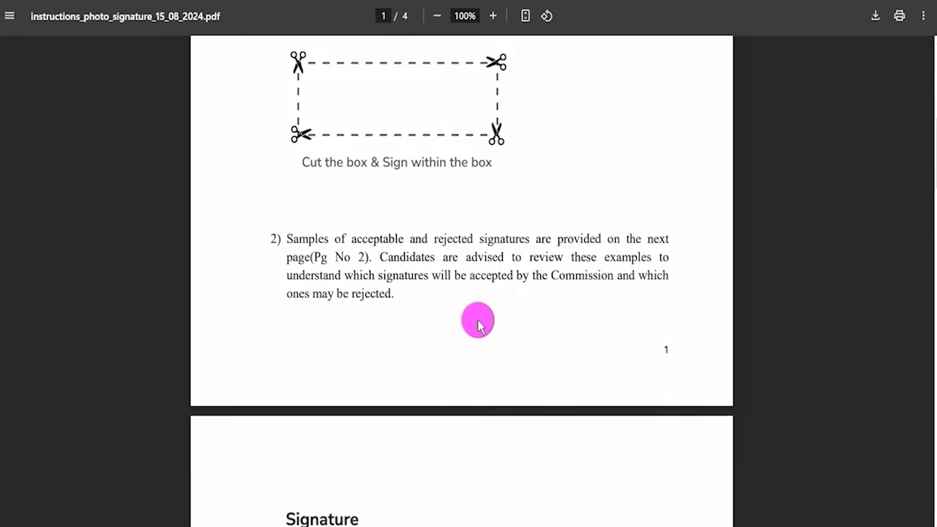
scroll(478, 322, "down", 2)
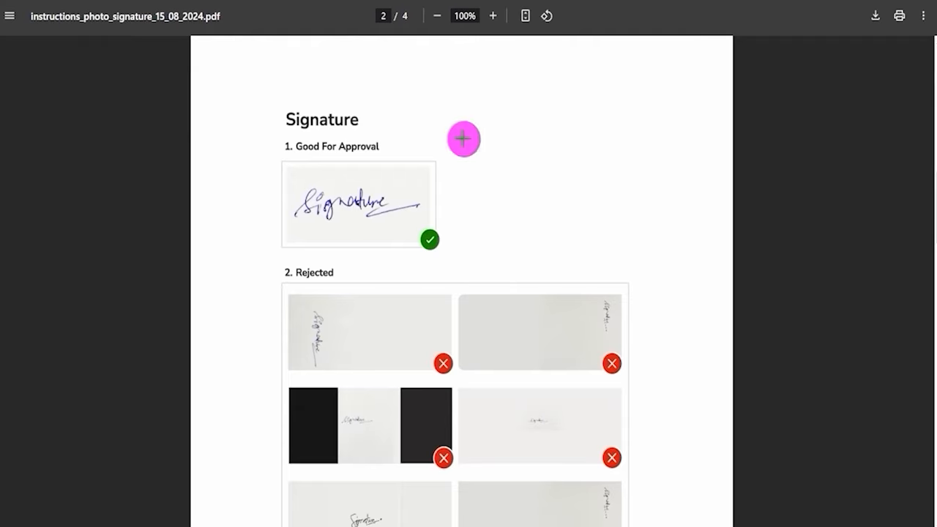
- Compare the approved signature sample with the rejected samples on page 2 of the advisory
left_click_drag(412, 188, 480, 151)
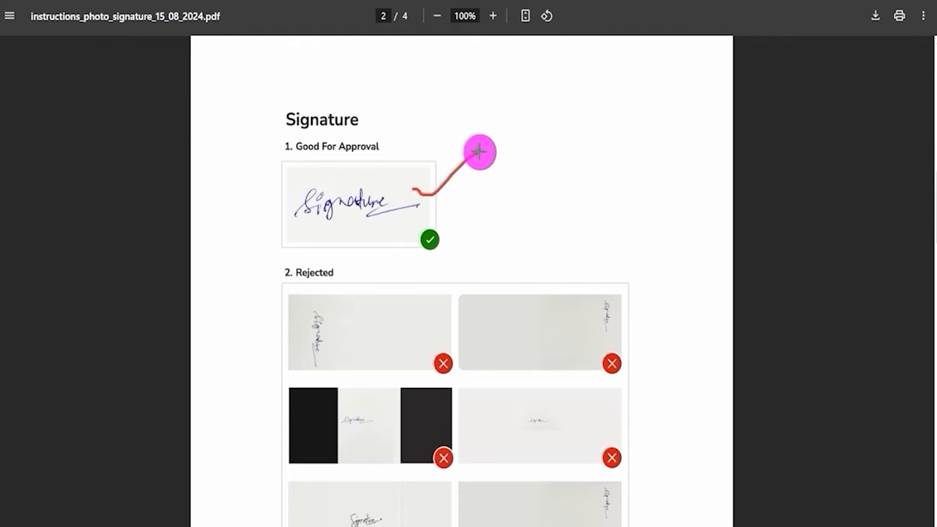
mouse_move(347, 317)
left_mouse_down()
mouse_move(388, 328)
mouse_move(356, 338)
left_mouse_up()
left_click_drag(540, 330, 571, 343)
left_click_drag(566, 322, 540, 341)
mouse_move(349, 415)
left_mouse_down()
mouse_move(376, 423)
mouse_move(356, 427)
left_mouse_up()
left_click_drag(516, 411, 555, 434)
left_click_drag(550, 416, 525, 433)
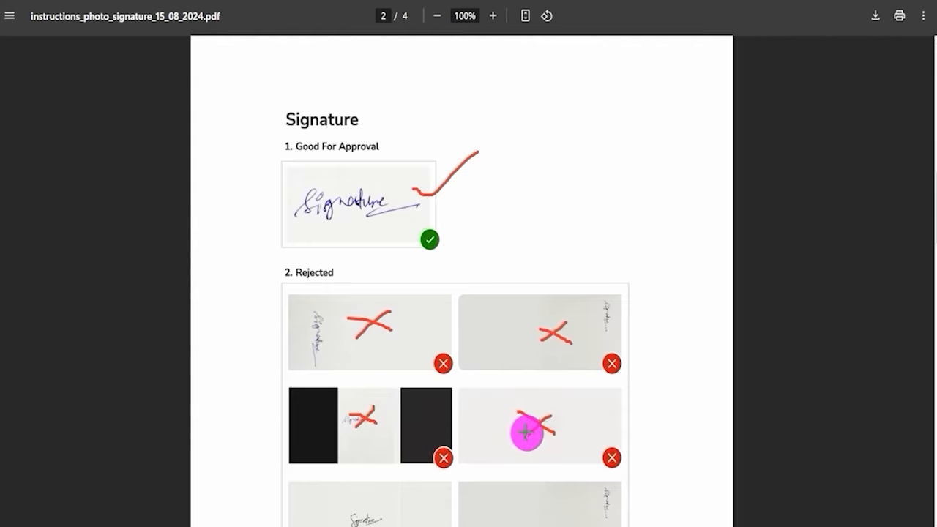
mouse_move(505, 497)
left_mouse_down()
mouse_move(540, 506)
mouse_move(506, 513)
left_mouse_up()
mouse_move(425, 503)
left_mouse_down()
mouse_move(388, 519)
mouse_move(414, 519)
left_mouse_up()
left_click_drag(397, 181, 447, 136)
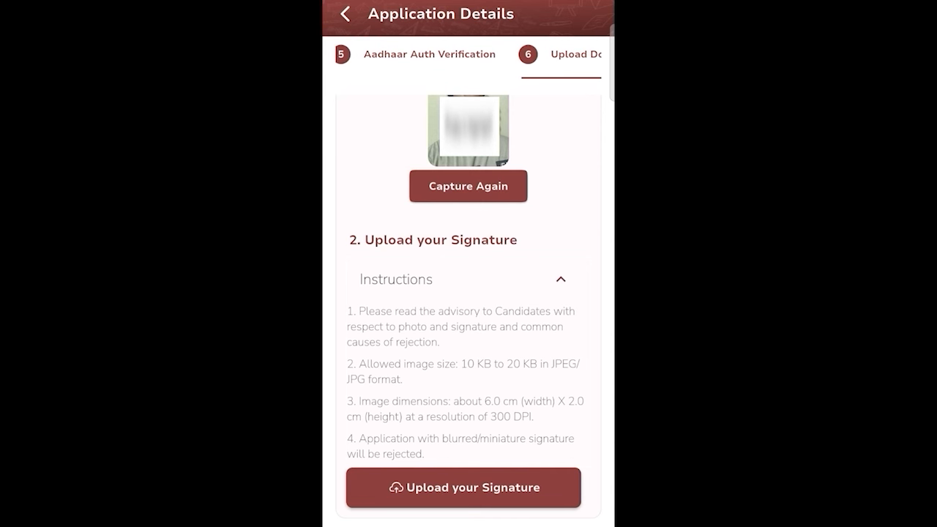
- Check the uploaded photo and signature in the form preview, and save it to proceed to the declaration
mouse_move(559, 457)
left_mouse_down()
mouse_move(505, 463)
mouse_move(439, 521)
mouse_move(569, 483)
left_mouse_up()
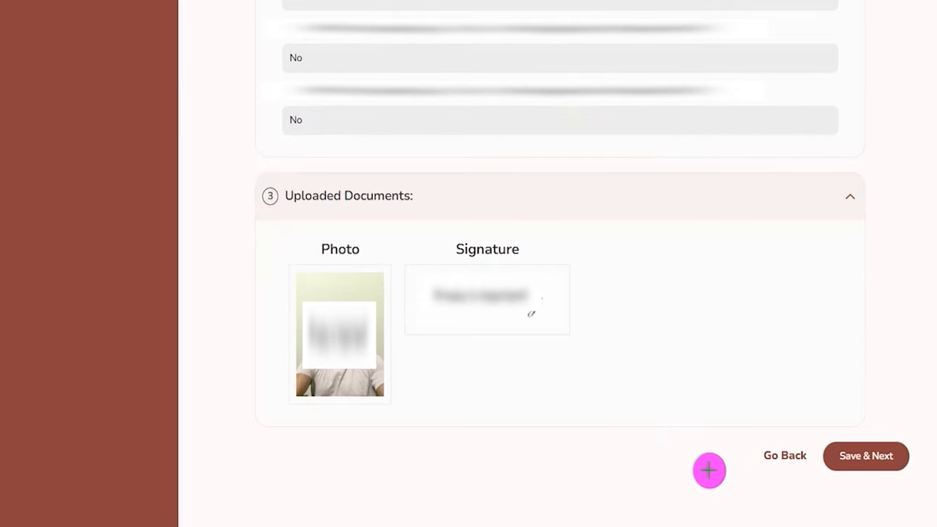
left_click_drag(615, 453, 752, 458)
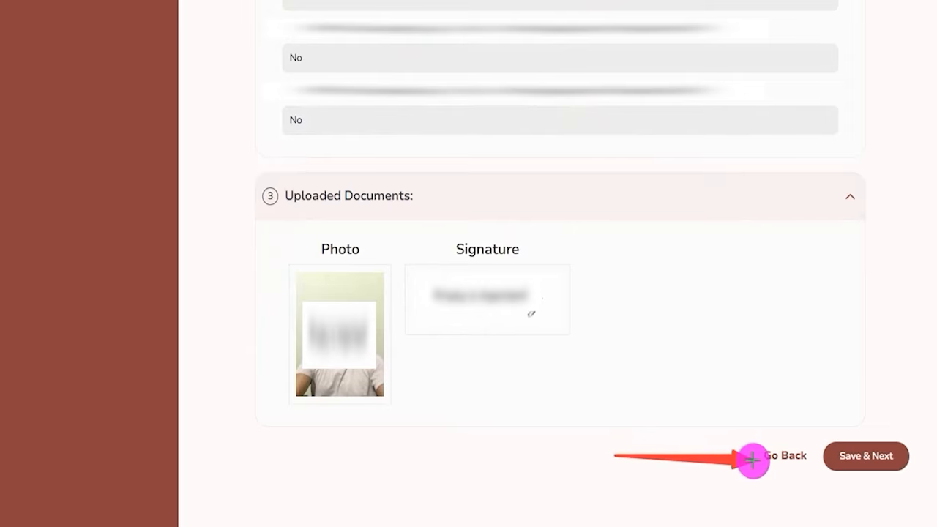
left_click_drag(752, 458, 754, 458)
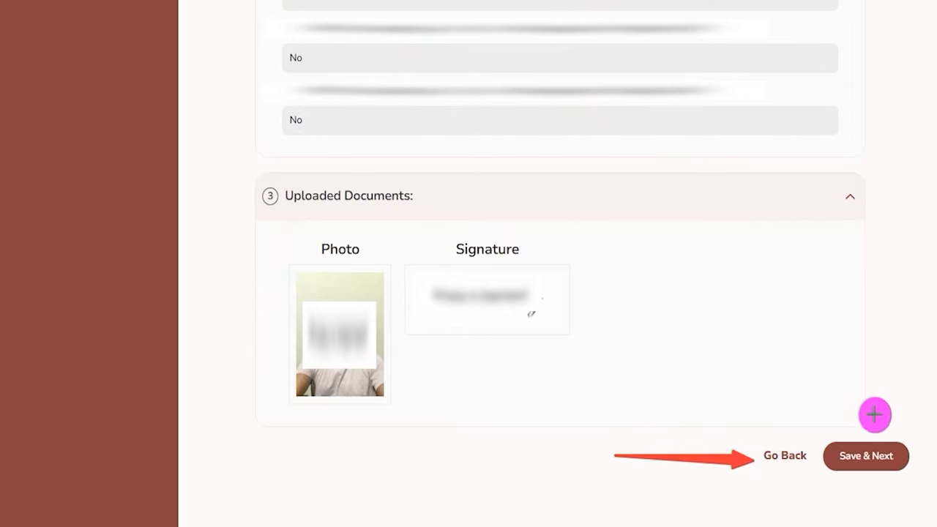
left_click_drag(912, 247, 881, 406)
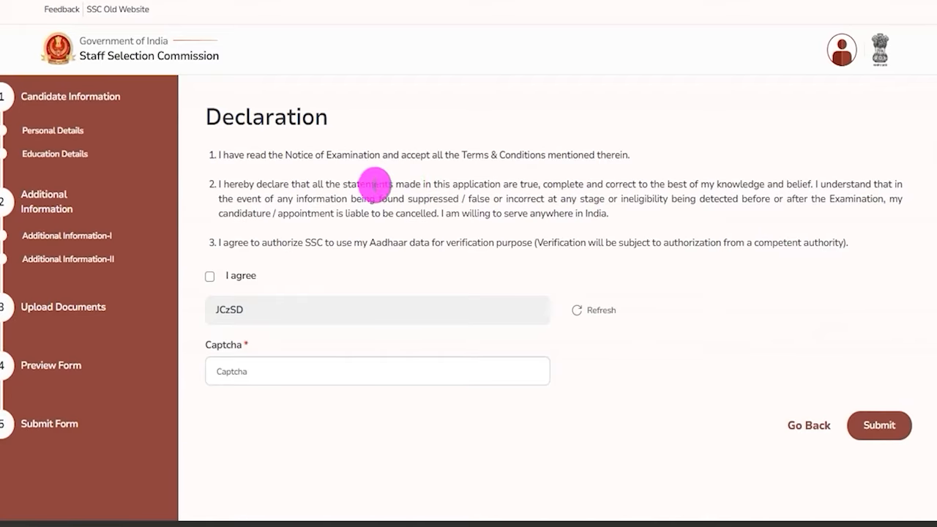
- Agree to the declaration statements and submit the application form
left_click_drag(222, 116, 259, 115)
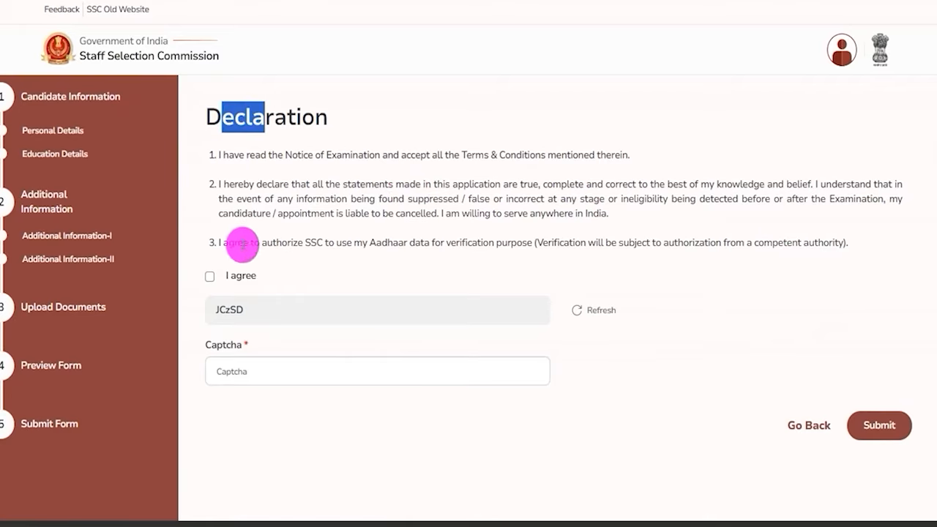
left_click(210, 276)
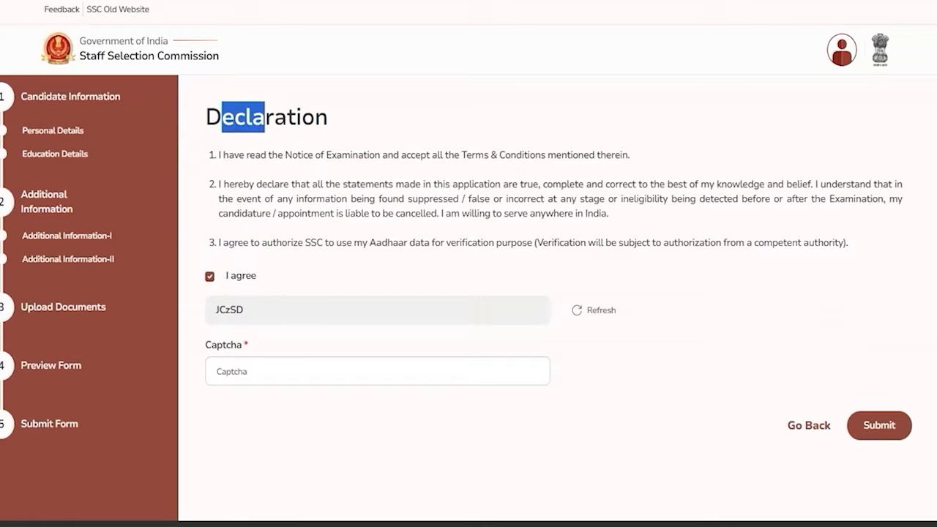
left_click_drag(226, 316, 270, 316)
left_click_drag(322, 370, 368, 339)
left_click_drag(869, 249, 879, 363)
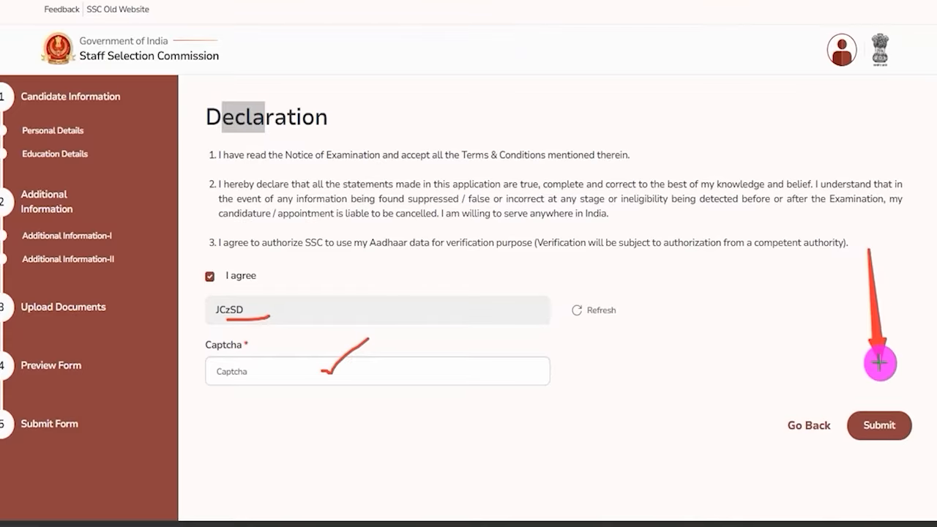
left_click(879, 424)
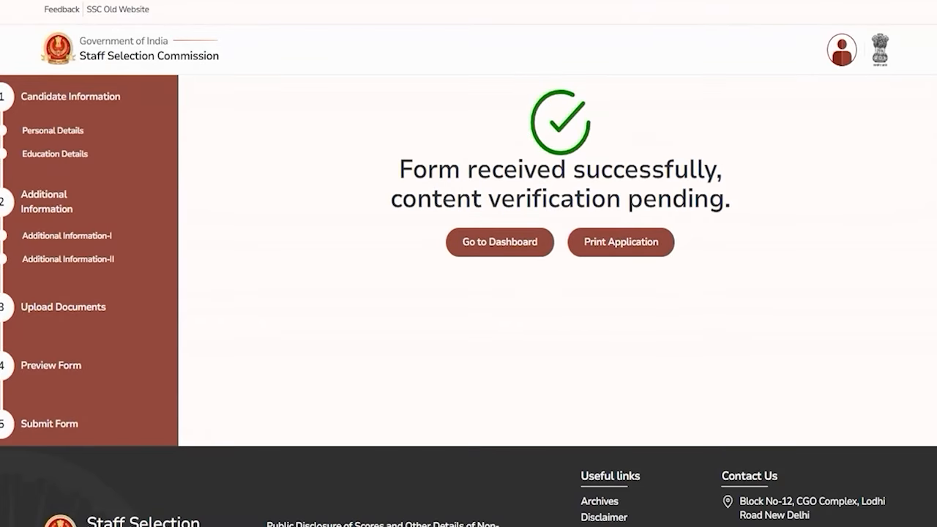
- Examine the submission status page and its options for printing the application and returning to the dashboard
left_click_drag(740, 166, 792, 119)
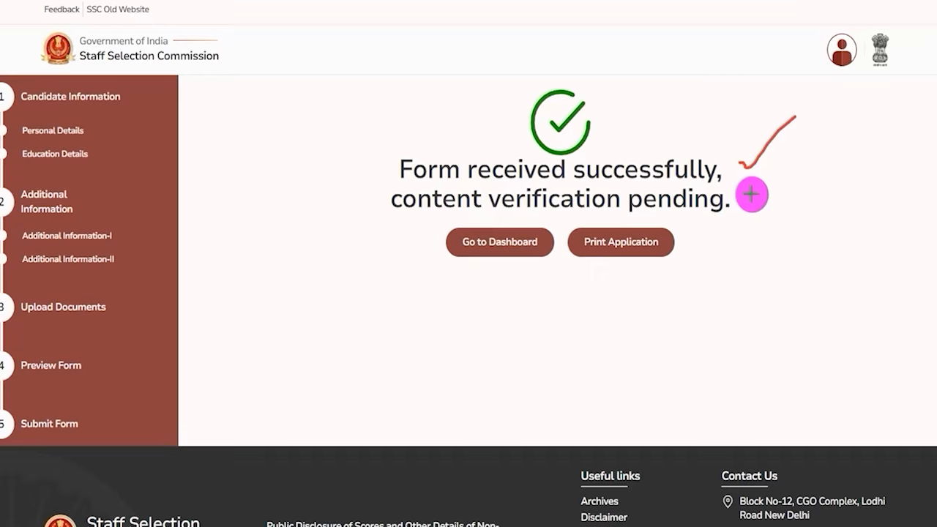
left_click_drag(748, 203, 795, 170)
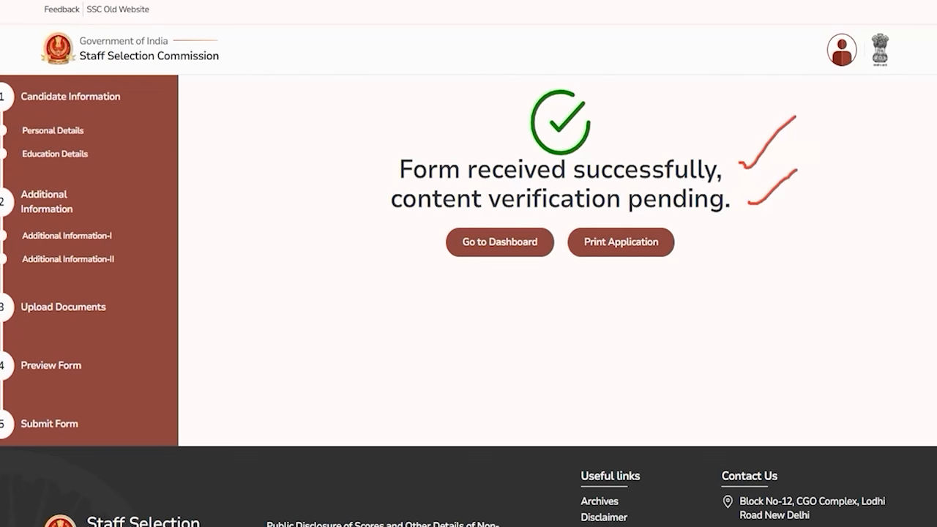
left_click_drag(847, 229, 683, 241)
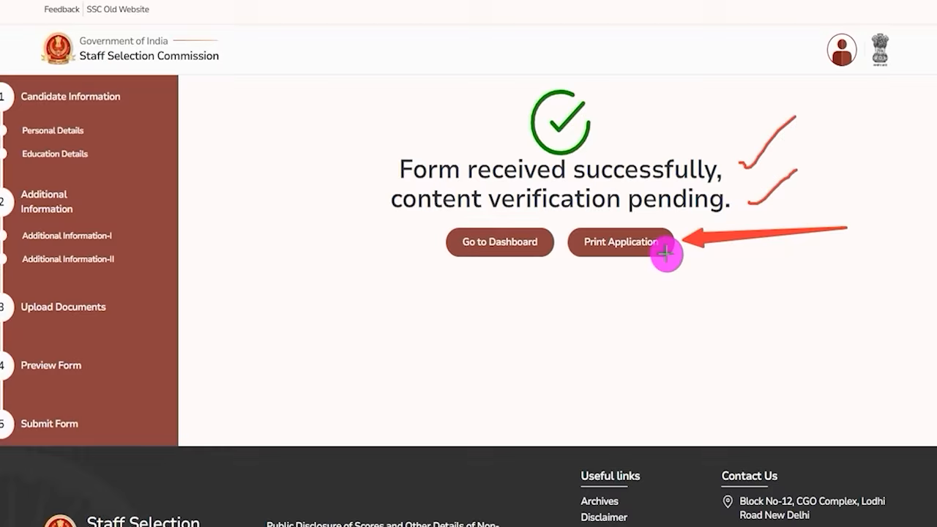
mouse_move(225, 227)
left_mouse_down()
mouse_move(403, 246)
mouse_move(434, 239)
left_mouse_up()
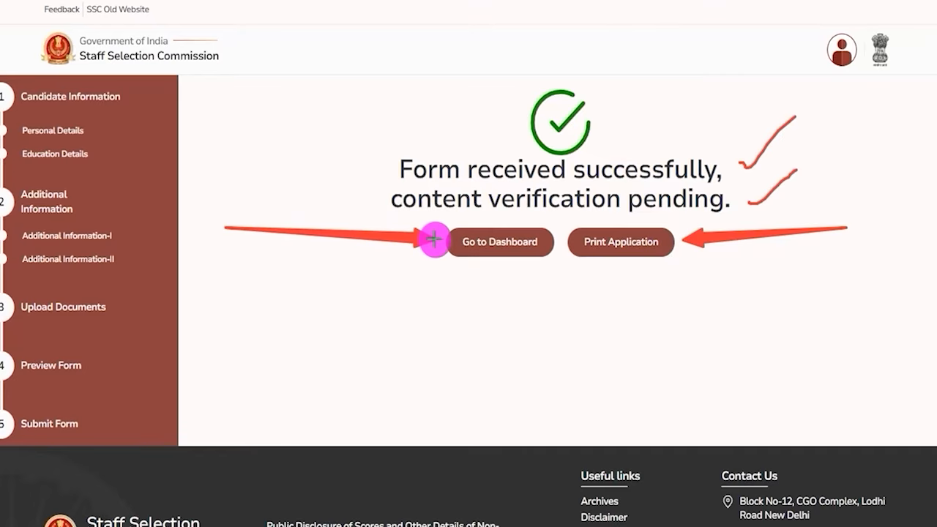